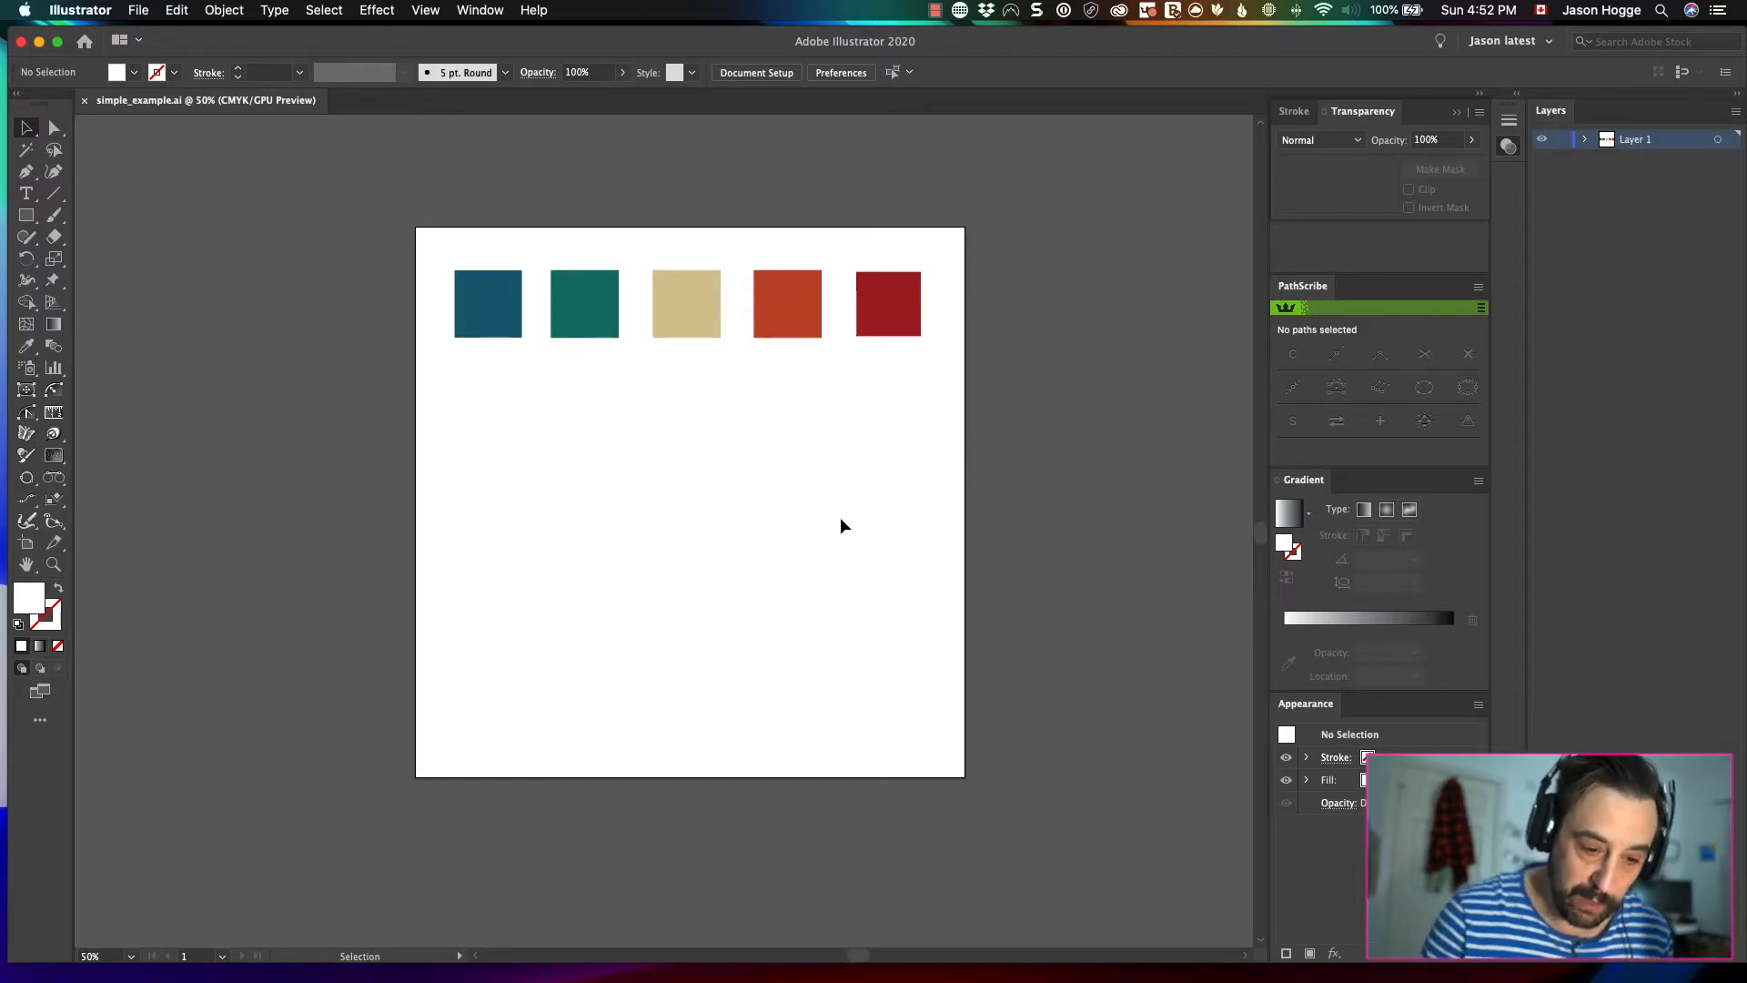
- Select all five colored squares and open Recolor Artwork for them, keeping the squares unobstructed
{"action": "left_click_drag", "start_coordinate": [439, 244], "coordinate": [947, 377]}
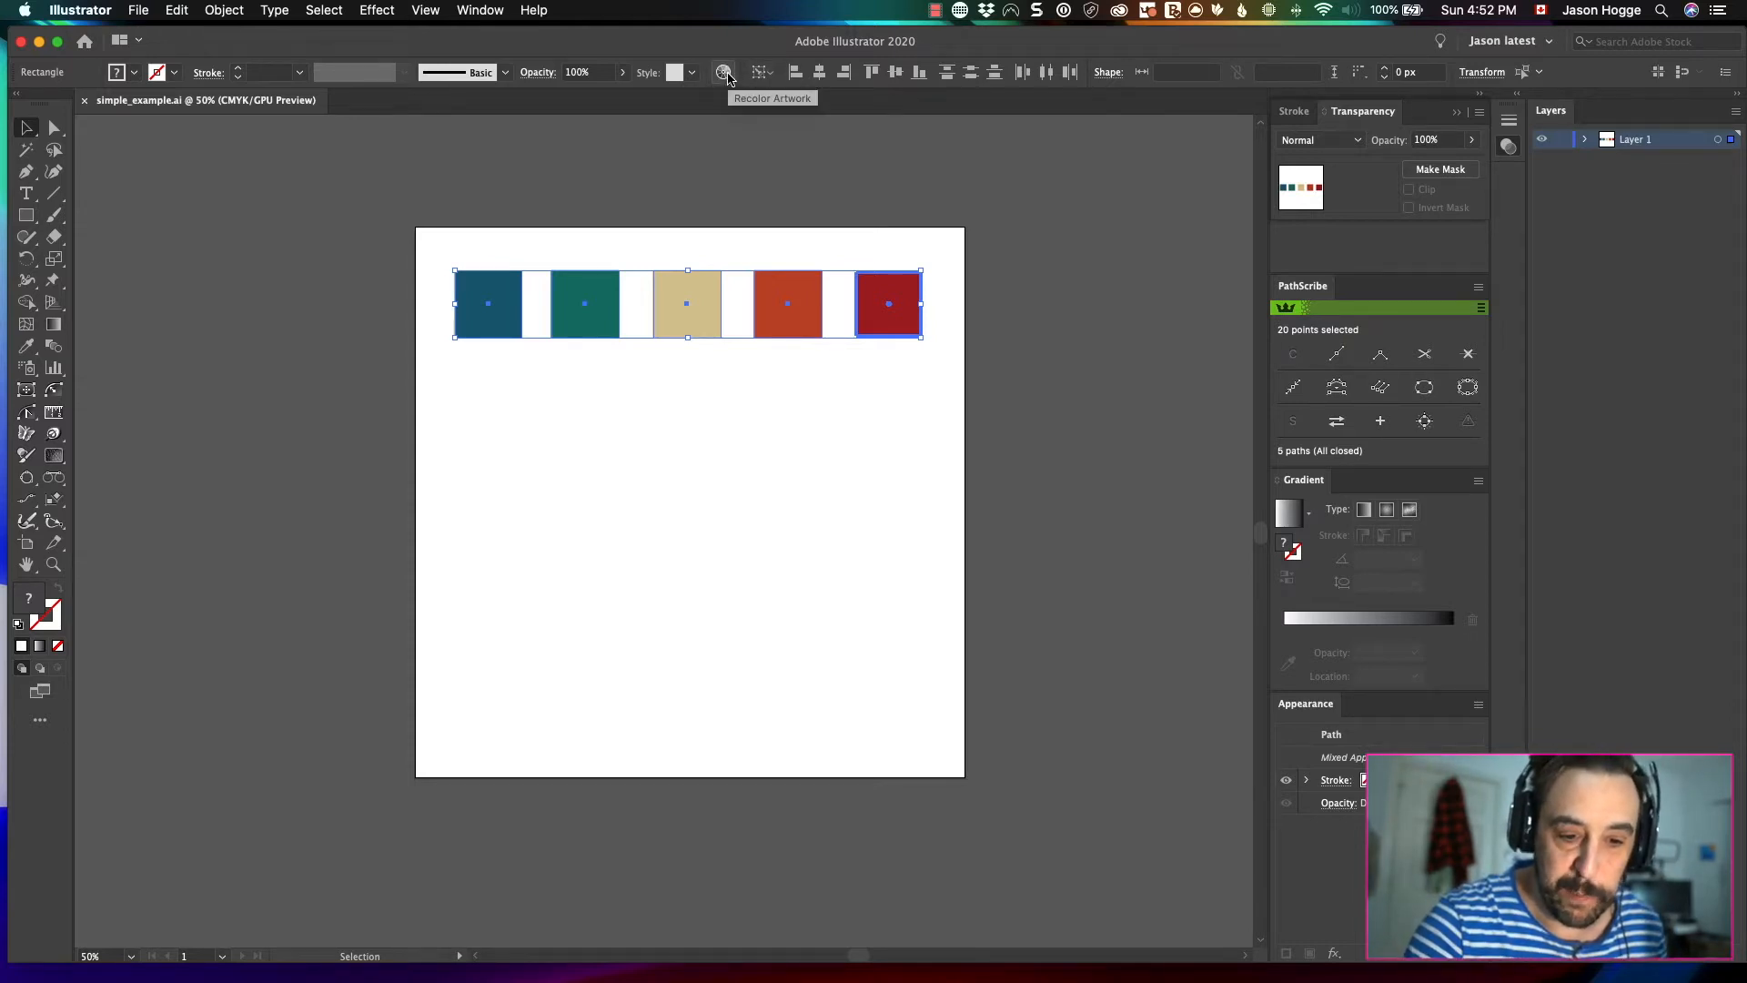
{"action": "left_click", "coordinate": [725, 80]}
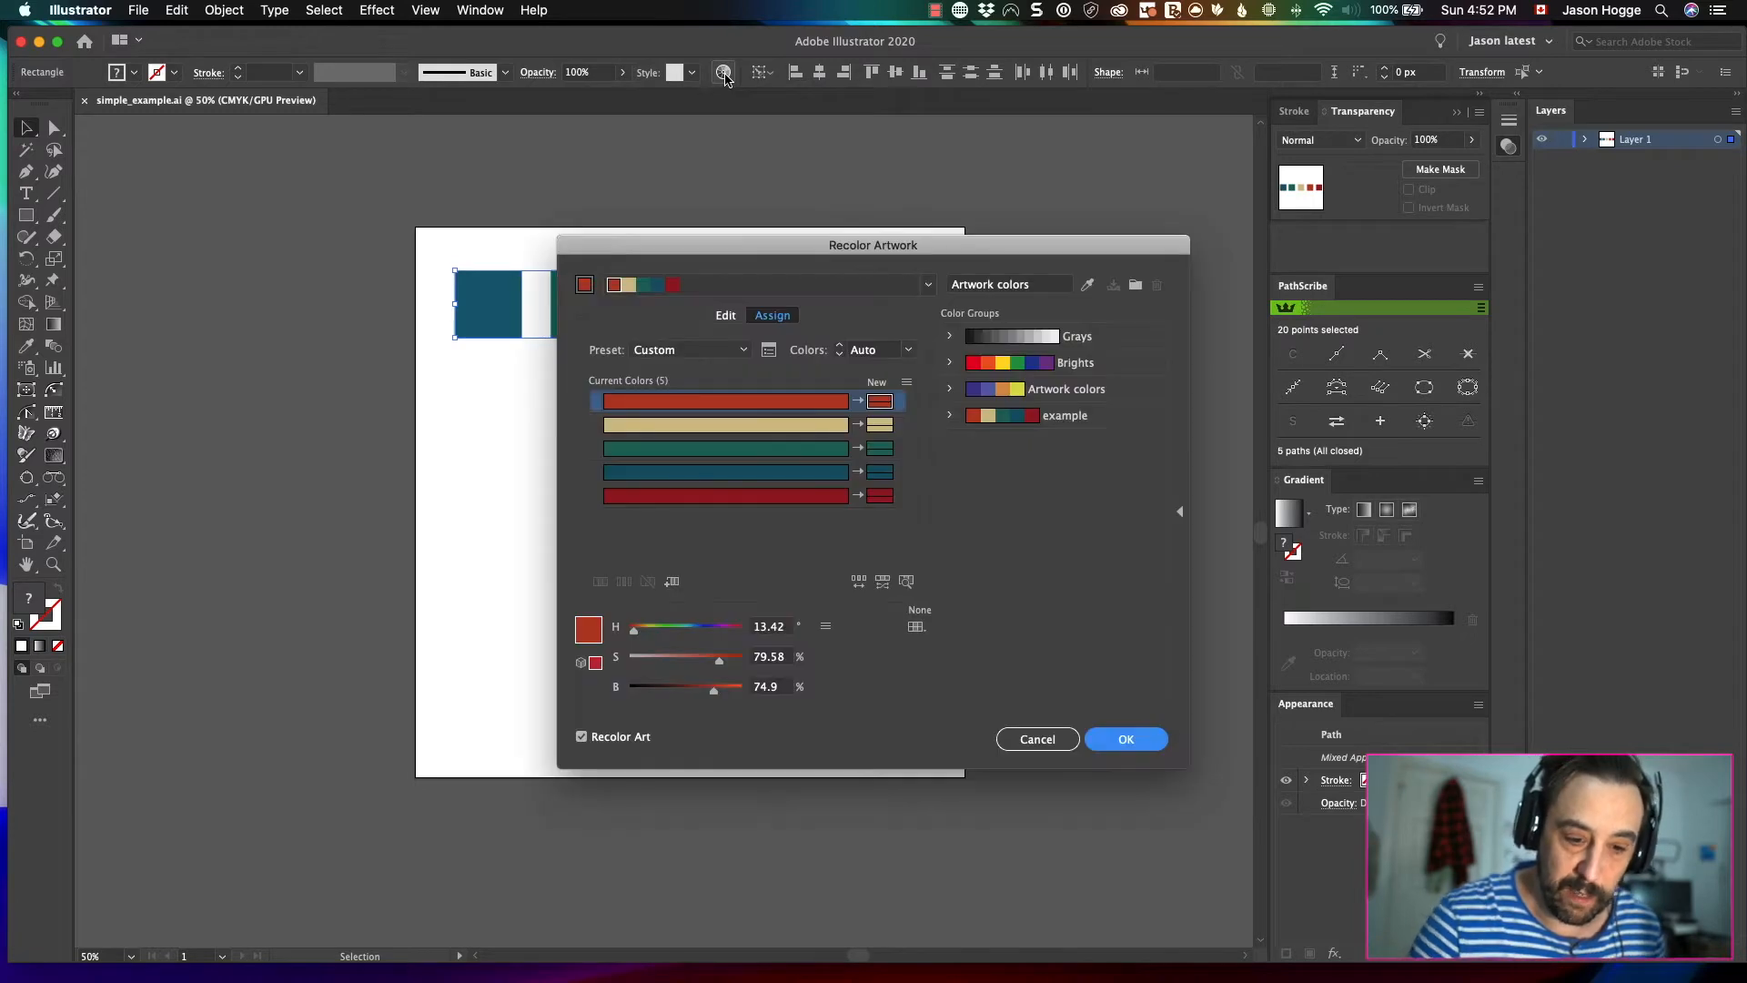
{"action": "left_click_drag", "start_coordinate": [1111, 248], "coordinate": [1527, 150]}
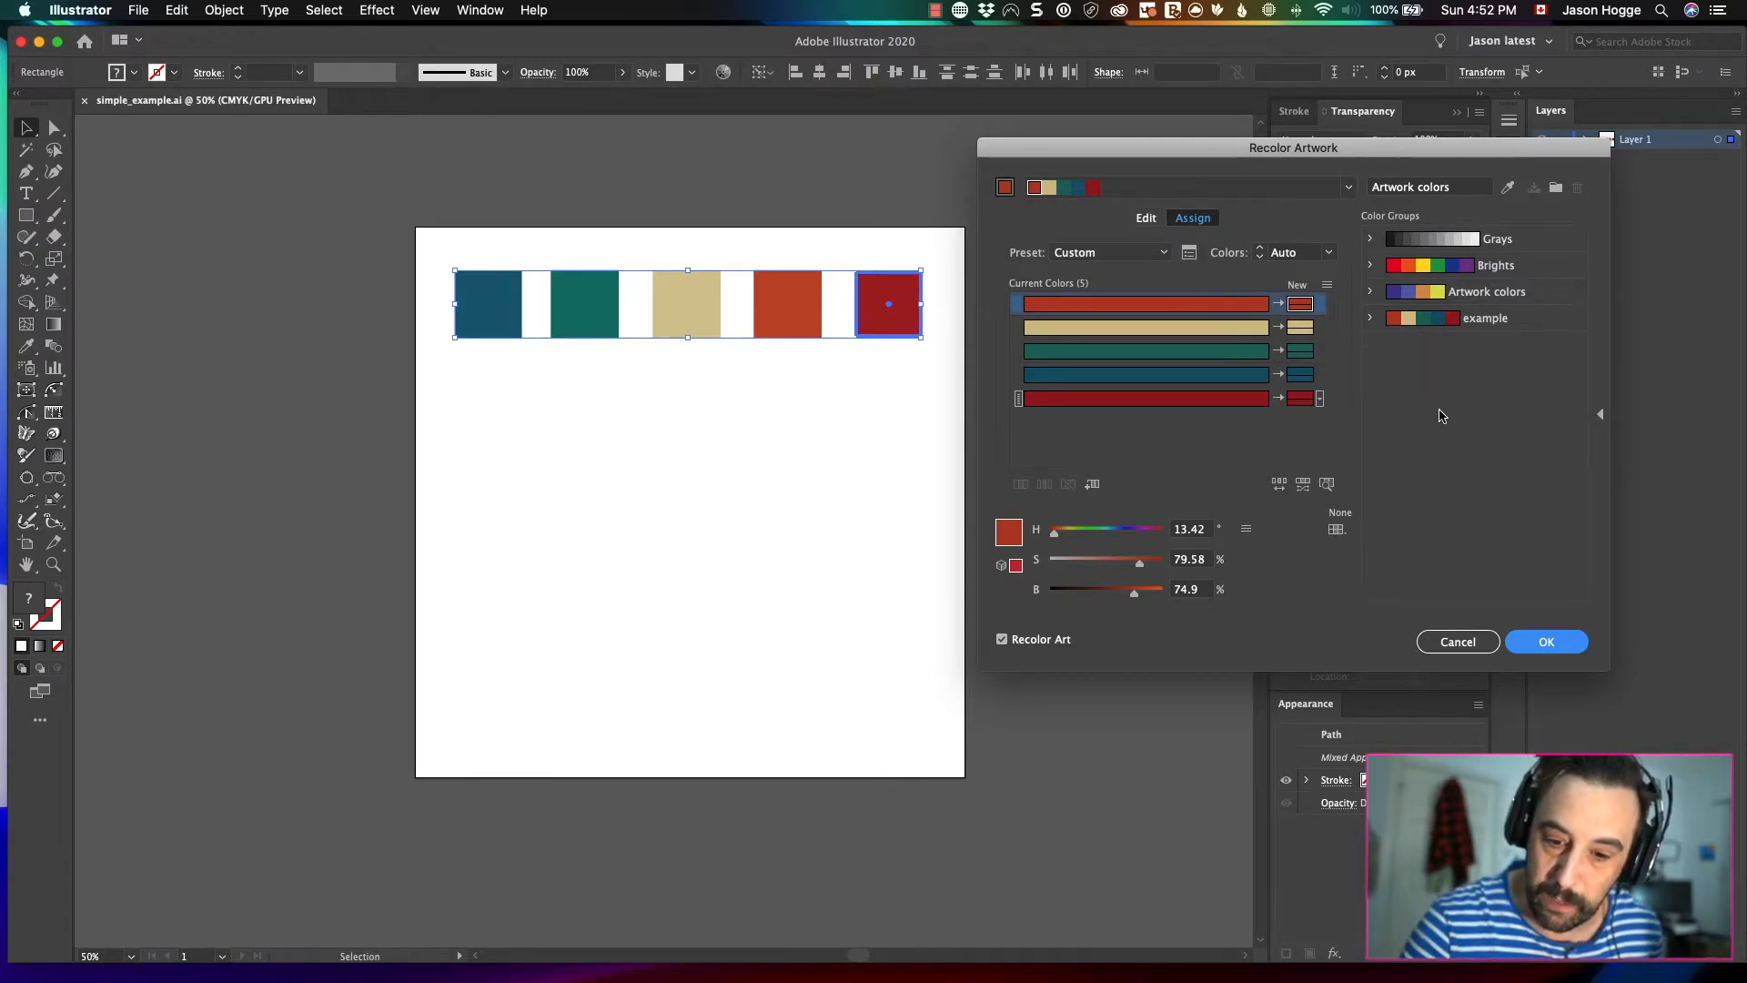
- Lower the brightness of the orange-red square's replacement color to 48%
{"action": "left_click", "coordinate": [1303, 331]}
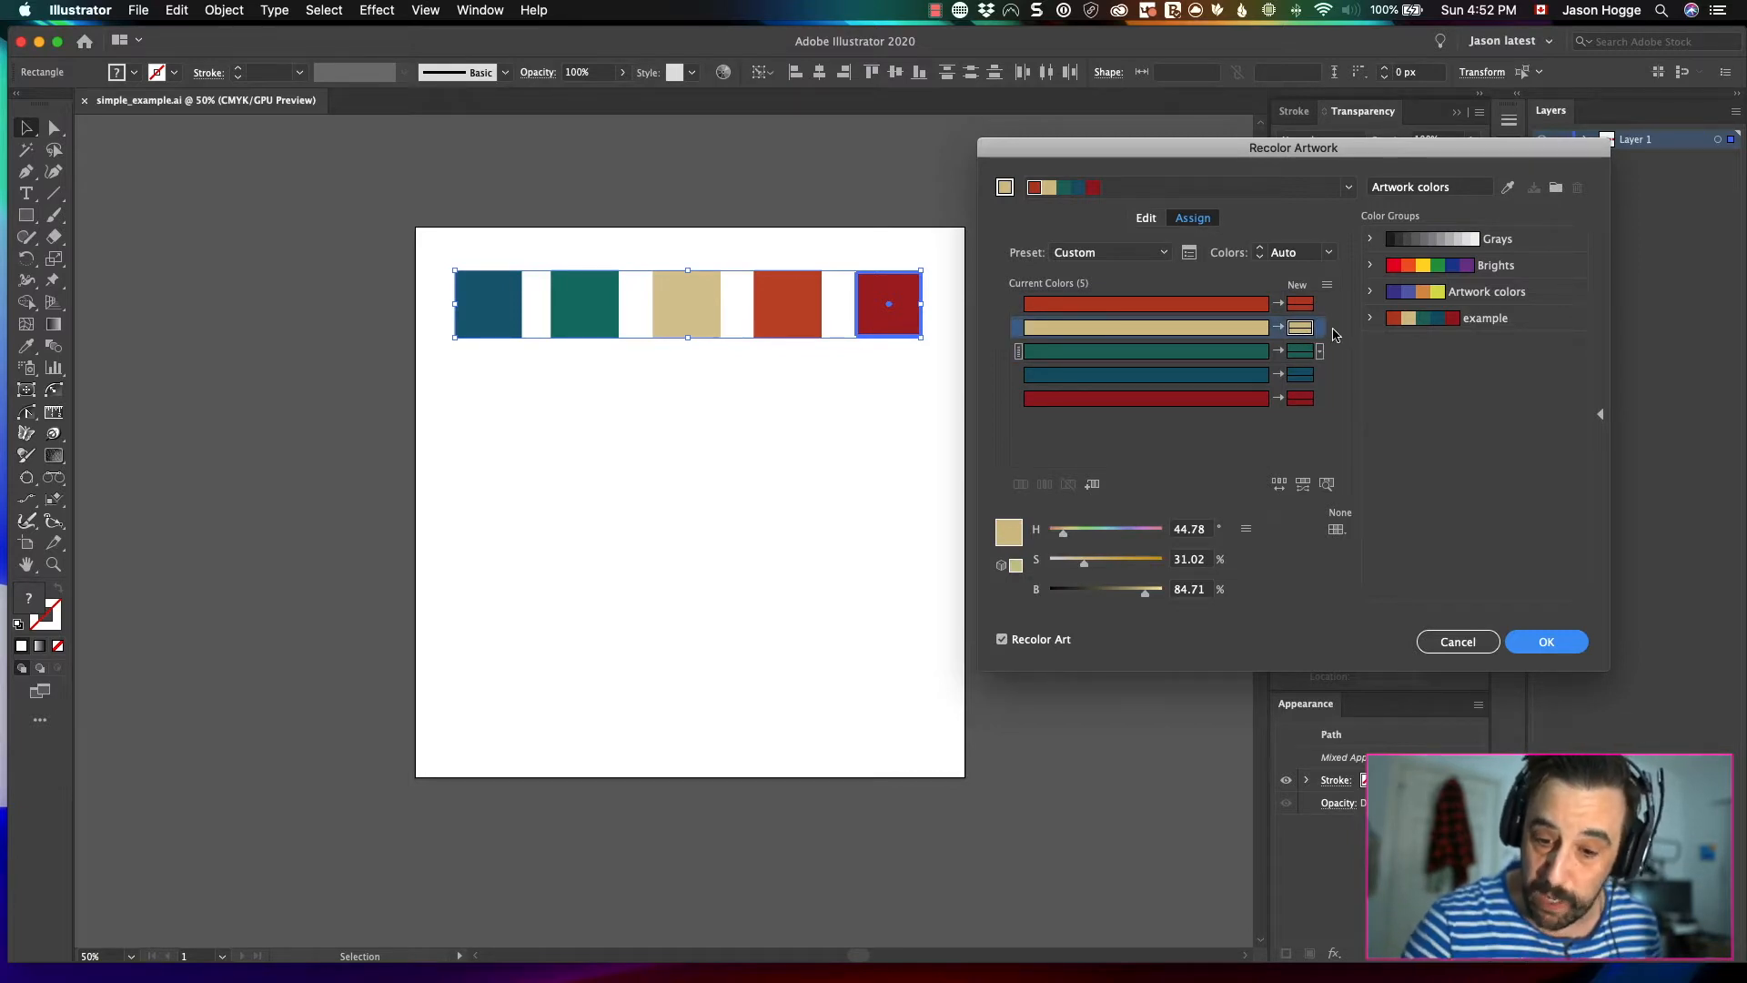
{"action": "left_click", "coordinate": [1303, 305]}
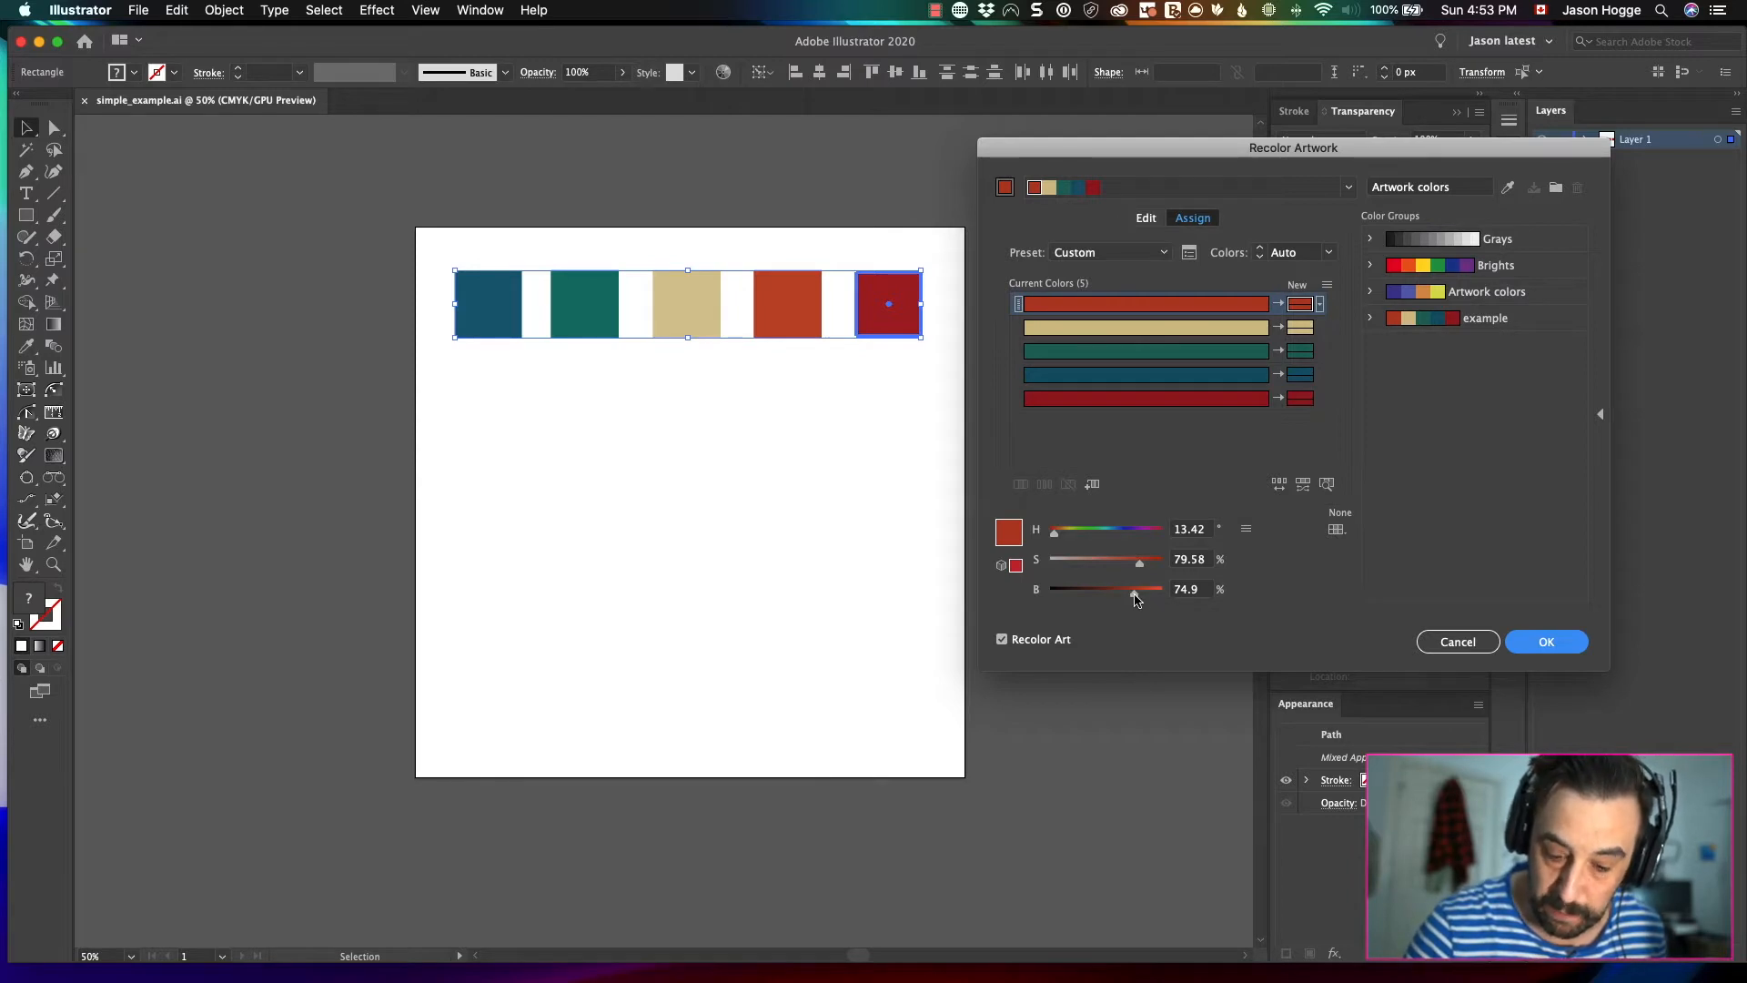
{"action": "left_click_drag", "start_coordinate": [1135, 596], "coordinate": [1108, 610]}
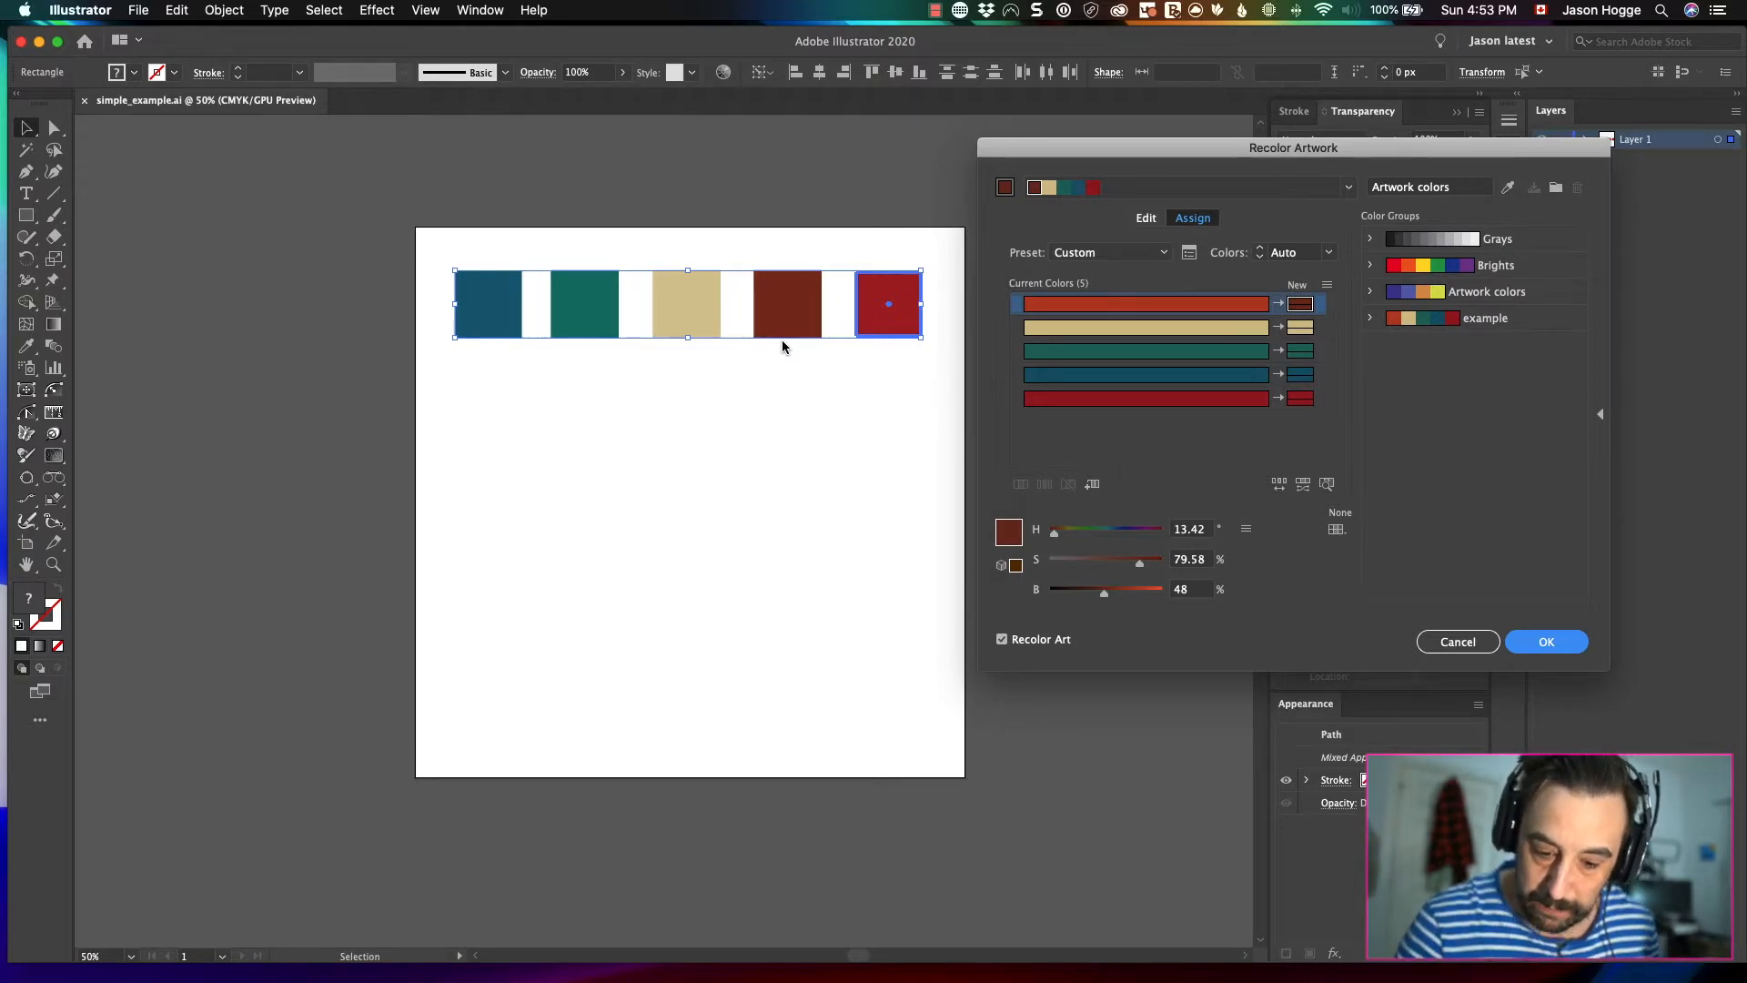
- Compare the squares with and without the recoloring, and reset the replacement colors to those of the selected artwork
{"action": "left_click", "coordinate": [1001, 639]}
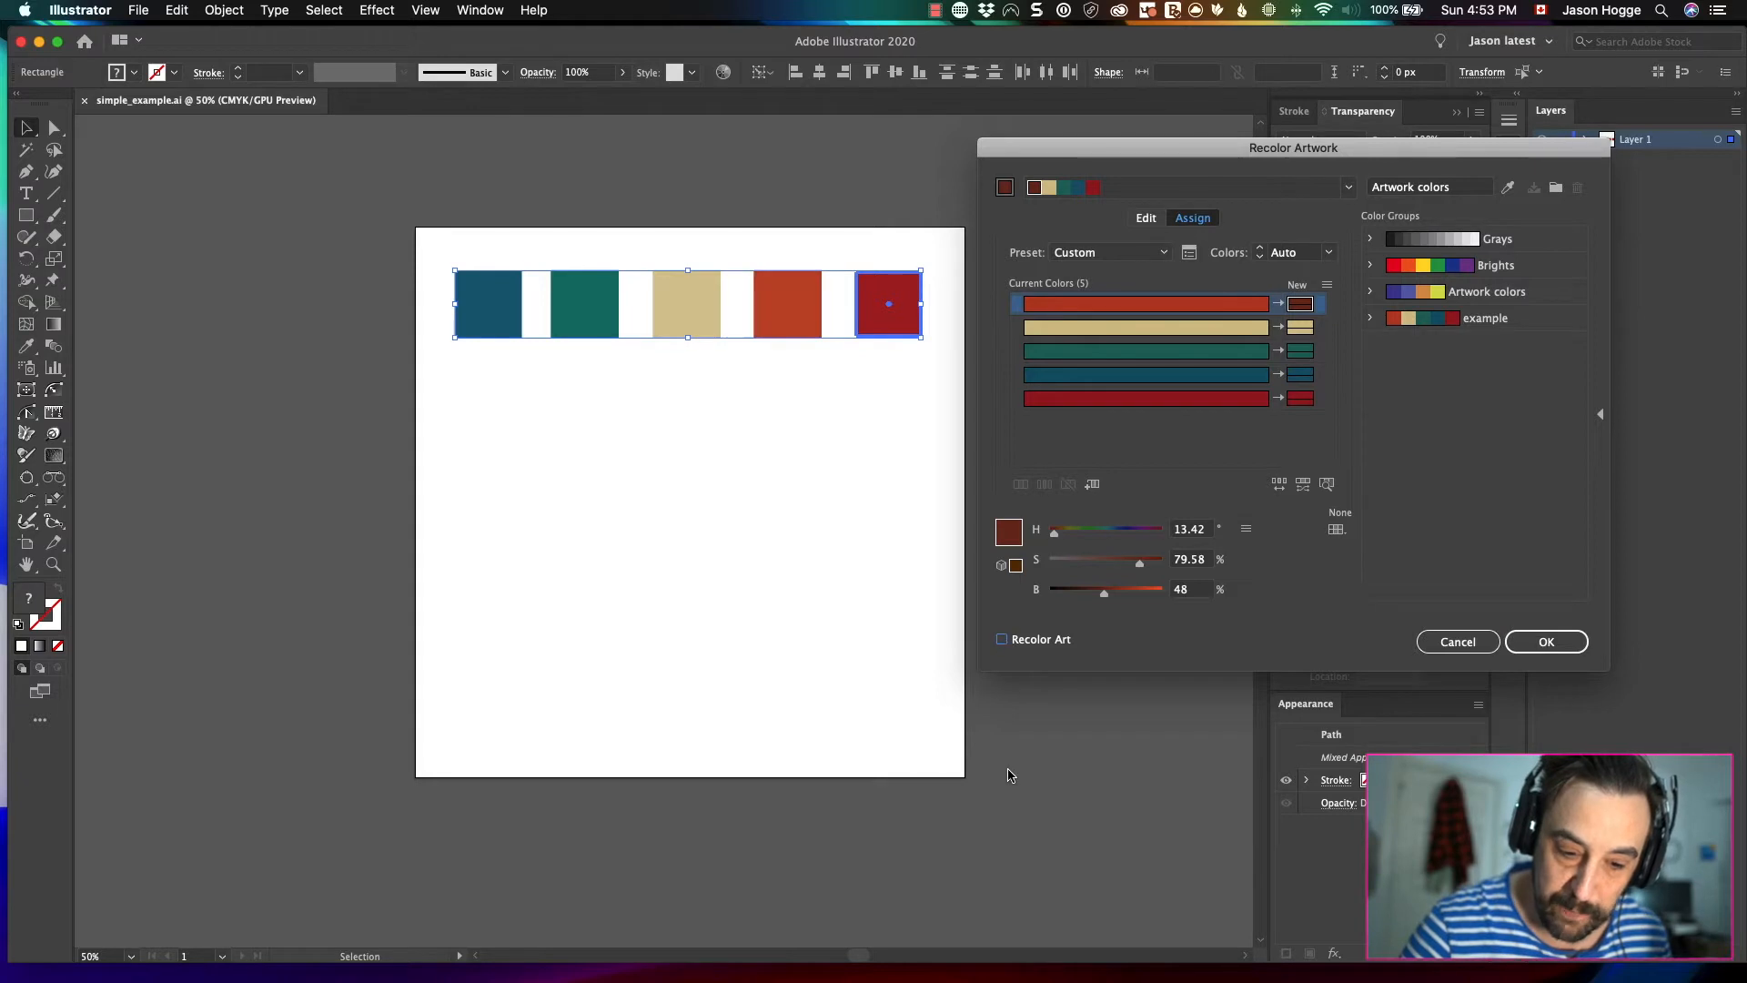
{"action": "left_click", "coordinate": [1002, 639]}
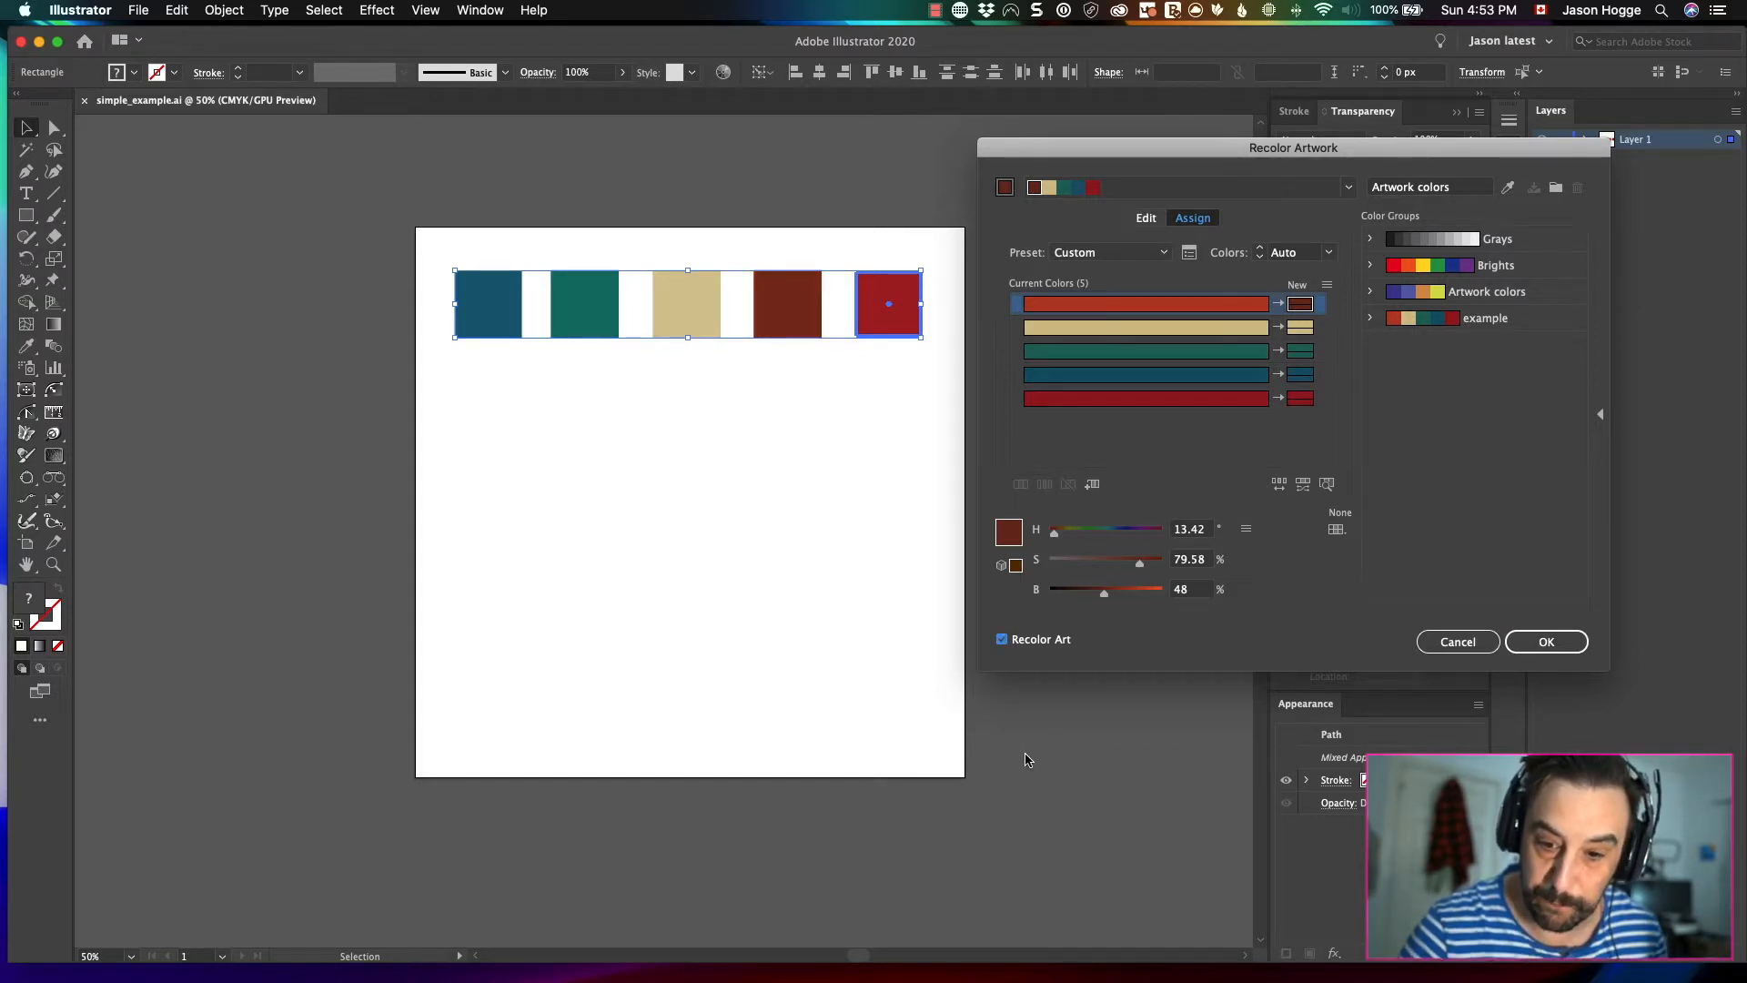
{"action": "left_click", "coordinate": [1510, 188]}
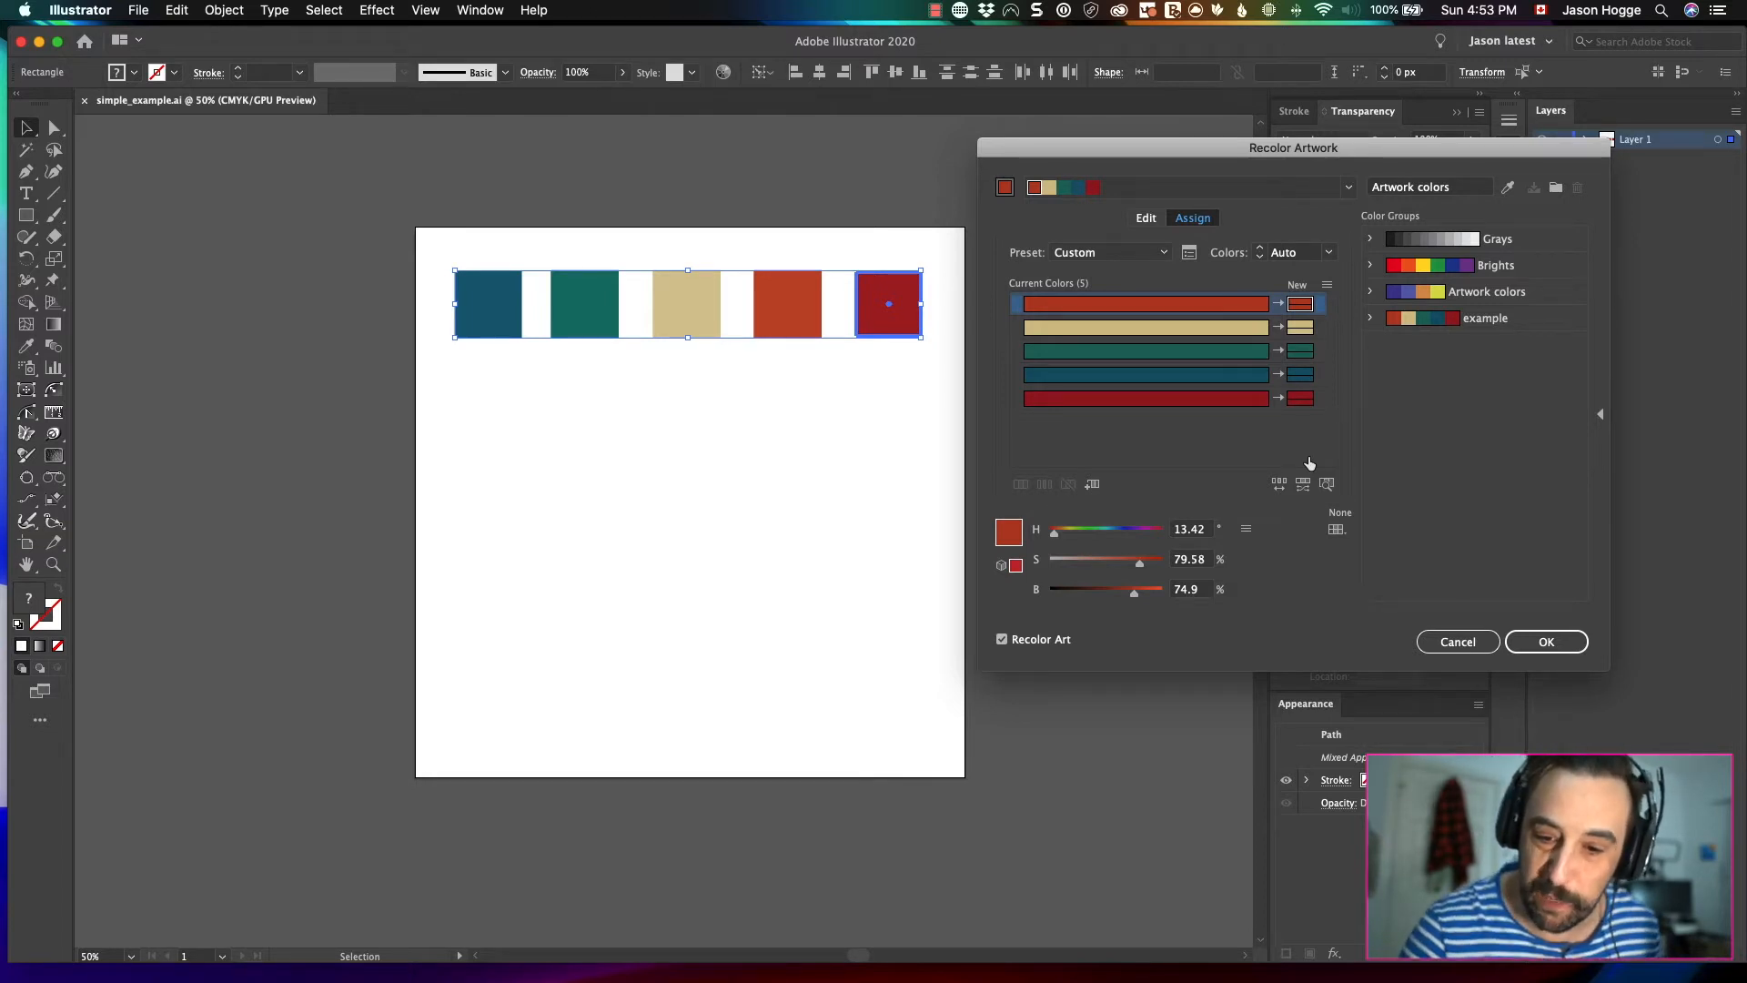
- Link the harmony colors on the color wheel and rotate them together until the orange-red base color is magenta, hue about 317°
{"action": "left_click", "coordinate": [1147, 218]}
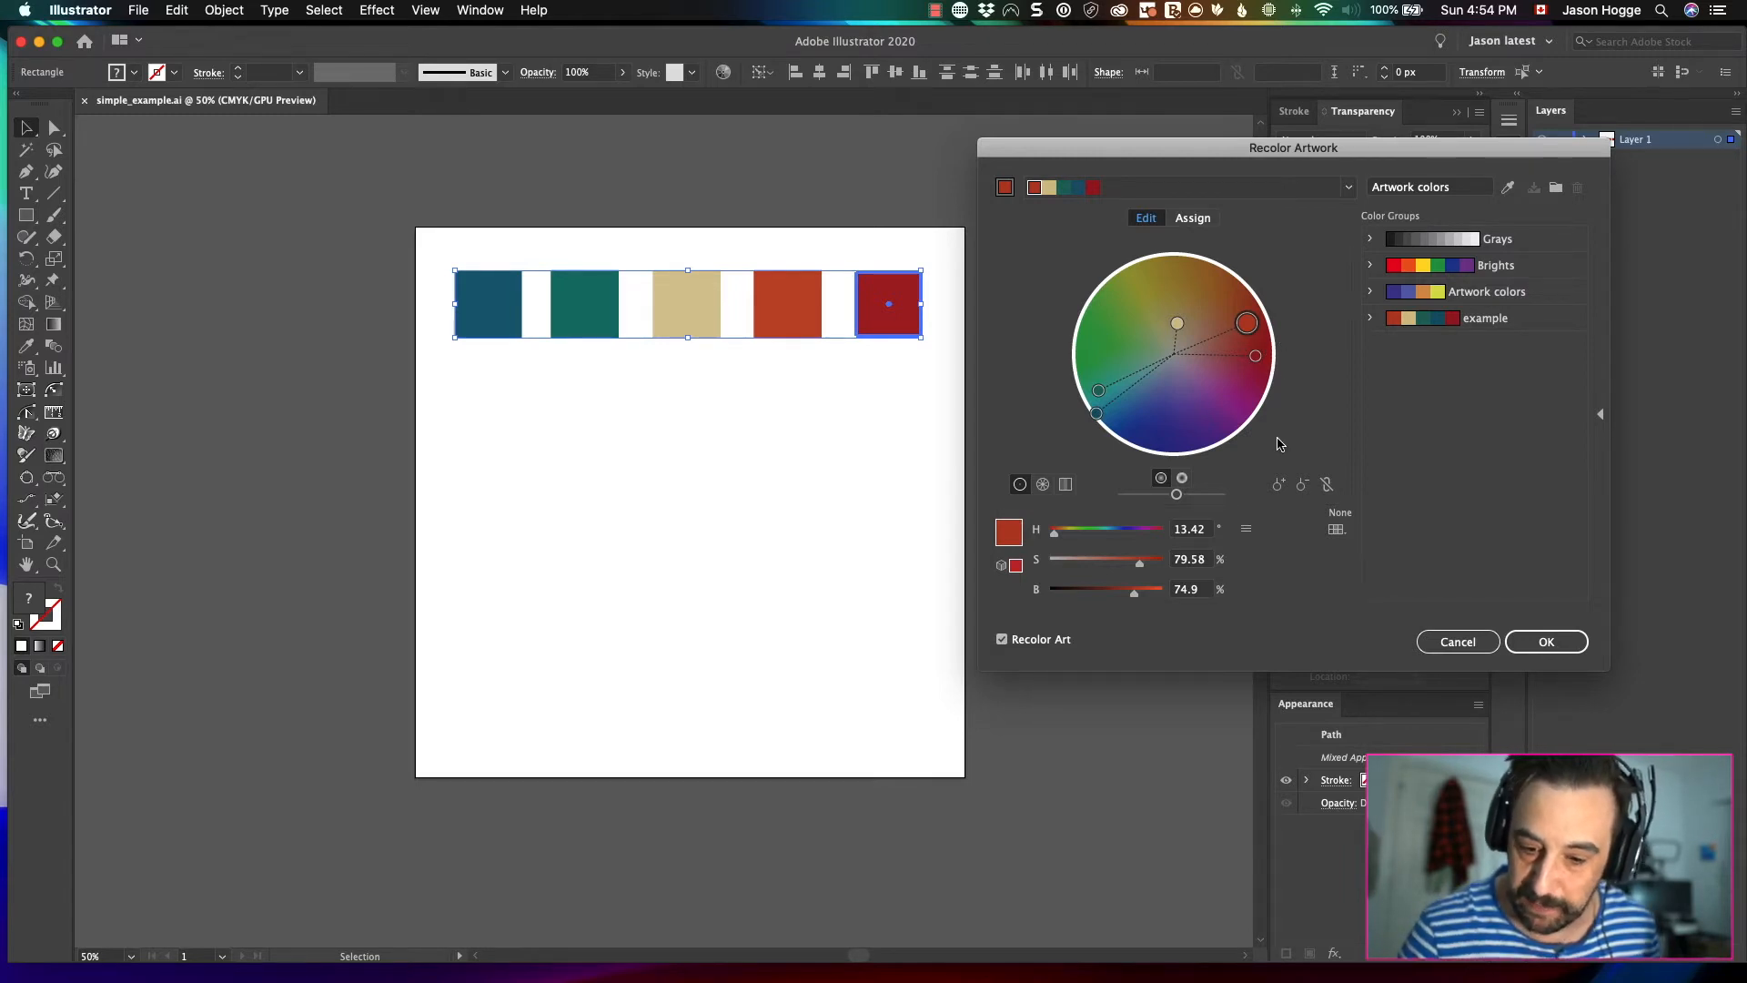
{"action": "left_click", "coordinate": [1326, 486]}
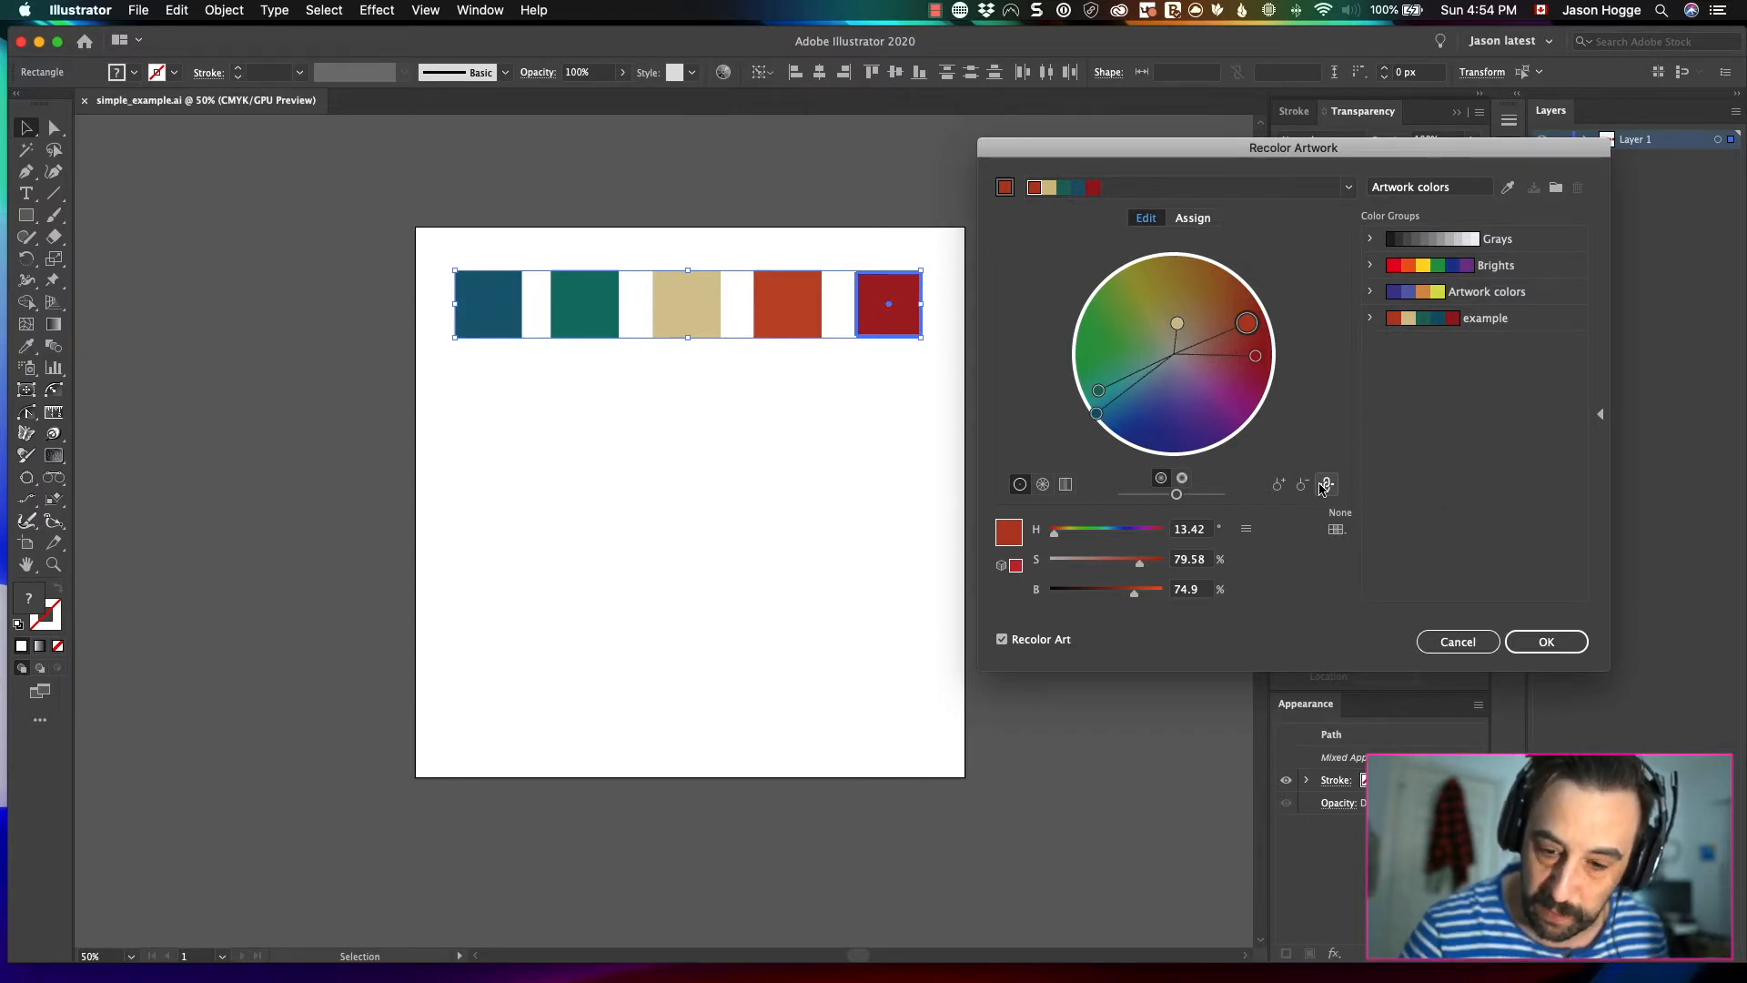
{"action": "left_click_drag", "start_coordinate": [1247, 324], "coordinate": [1261, 394]}
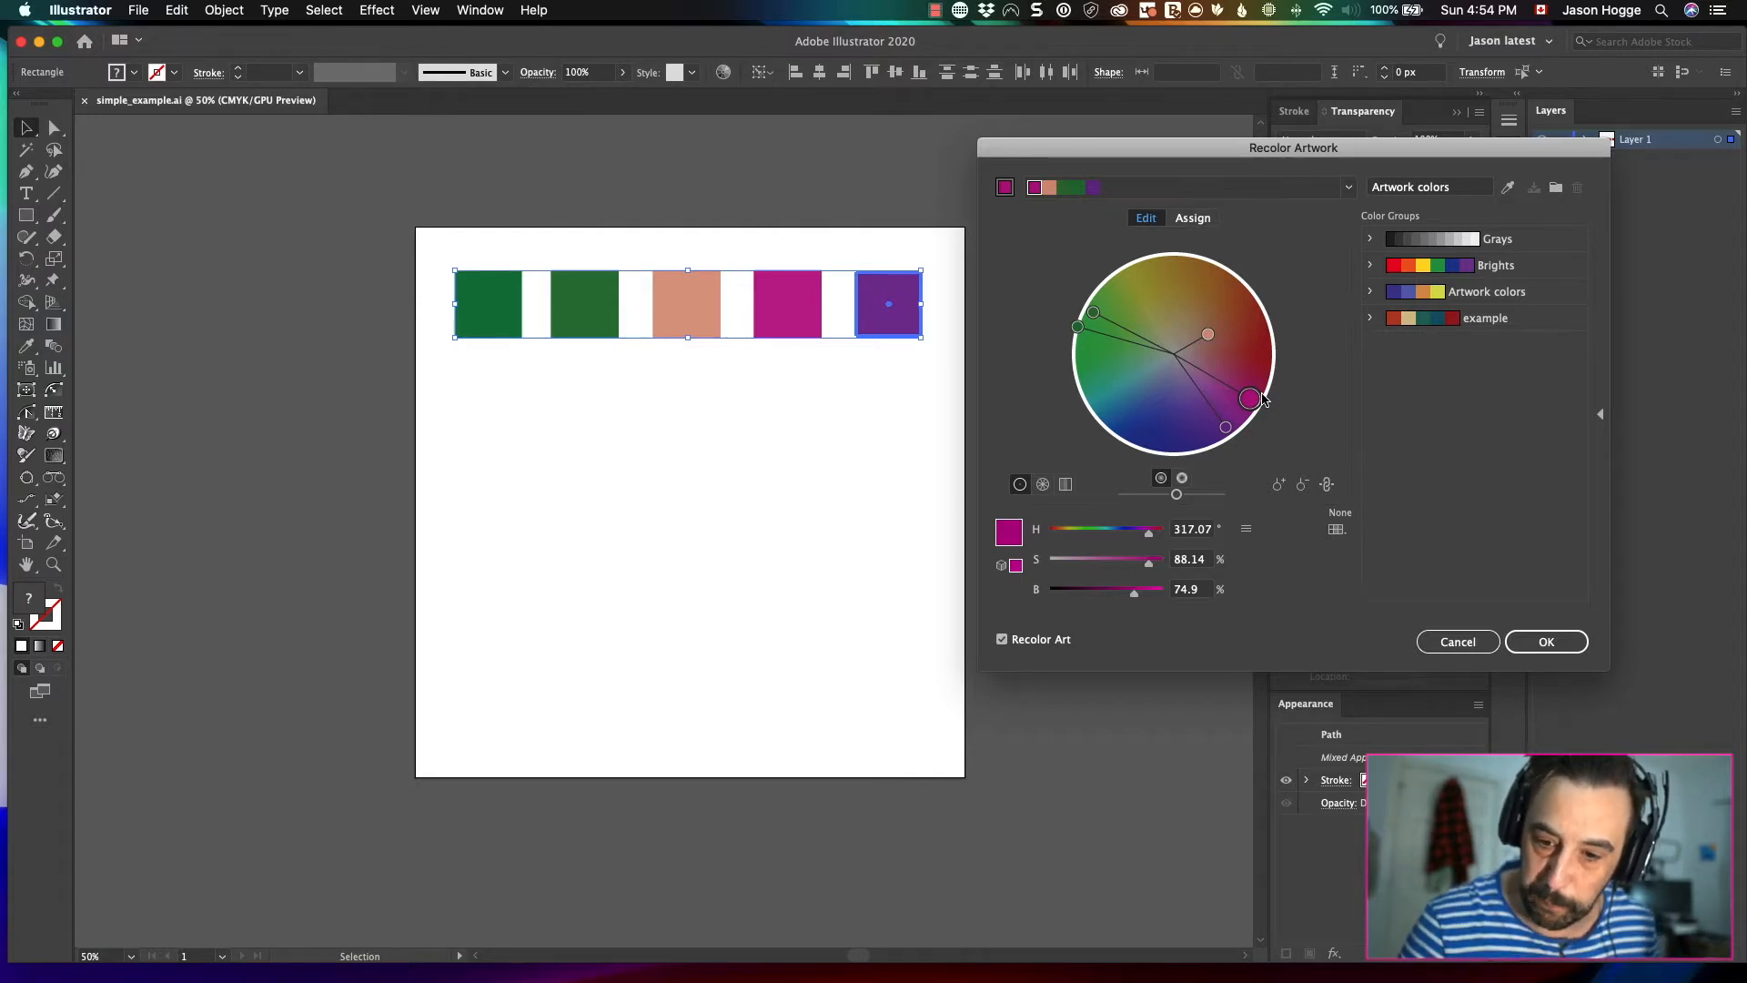
- Save the shifted colors as a new color group and enter "new palette" as its name
{"action": "left_click", "coordinate": [1556, 188]}
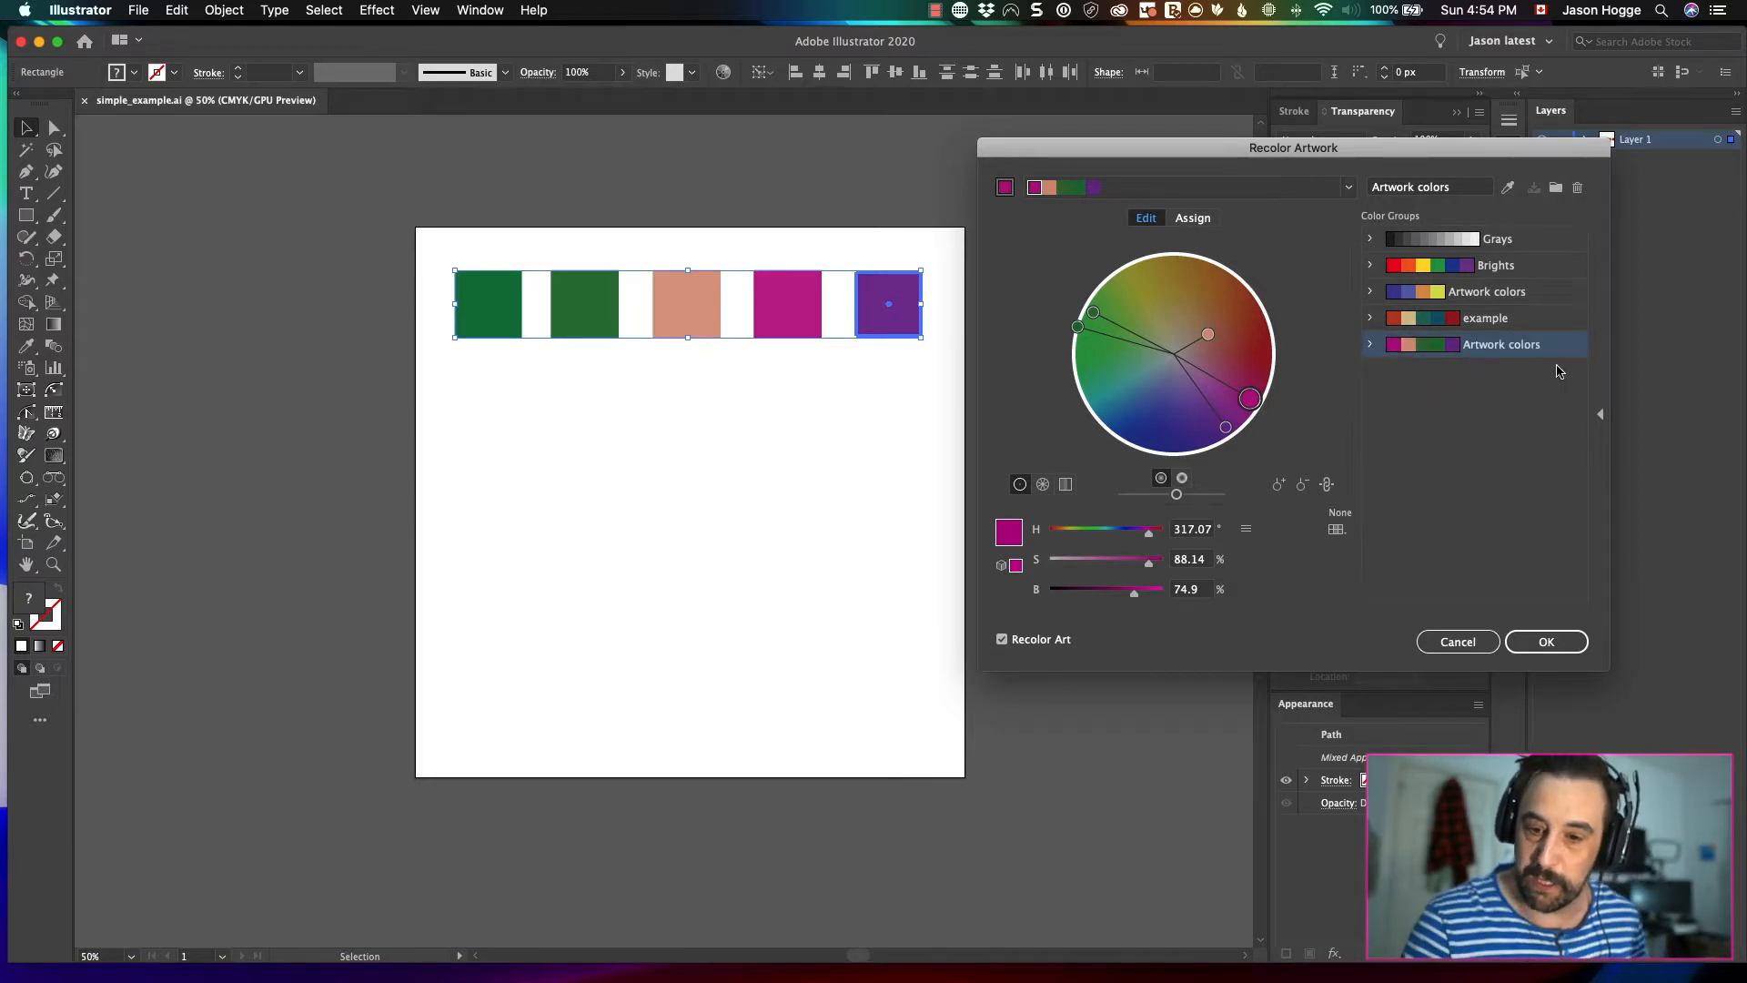
{"action": "left_click", "coordinate": [1454, 187]}
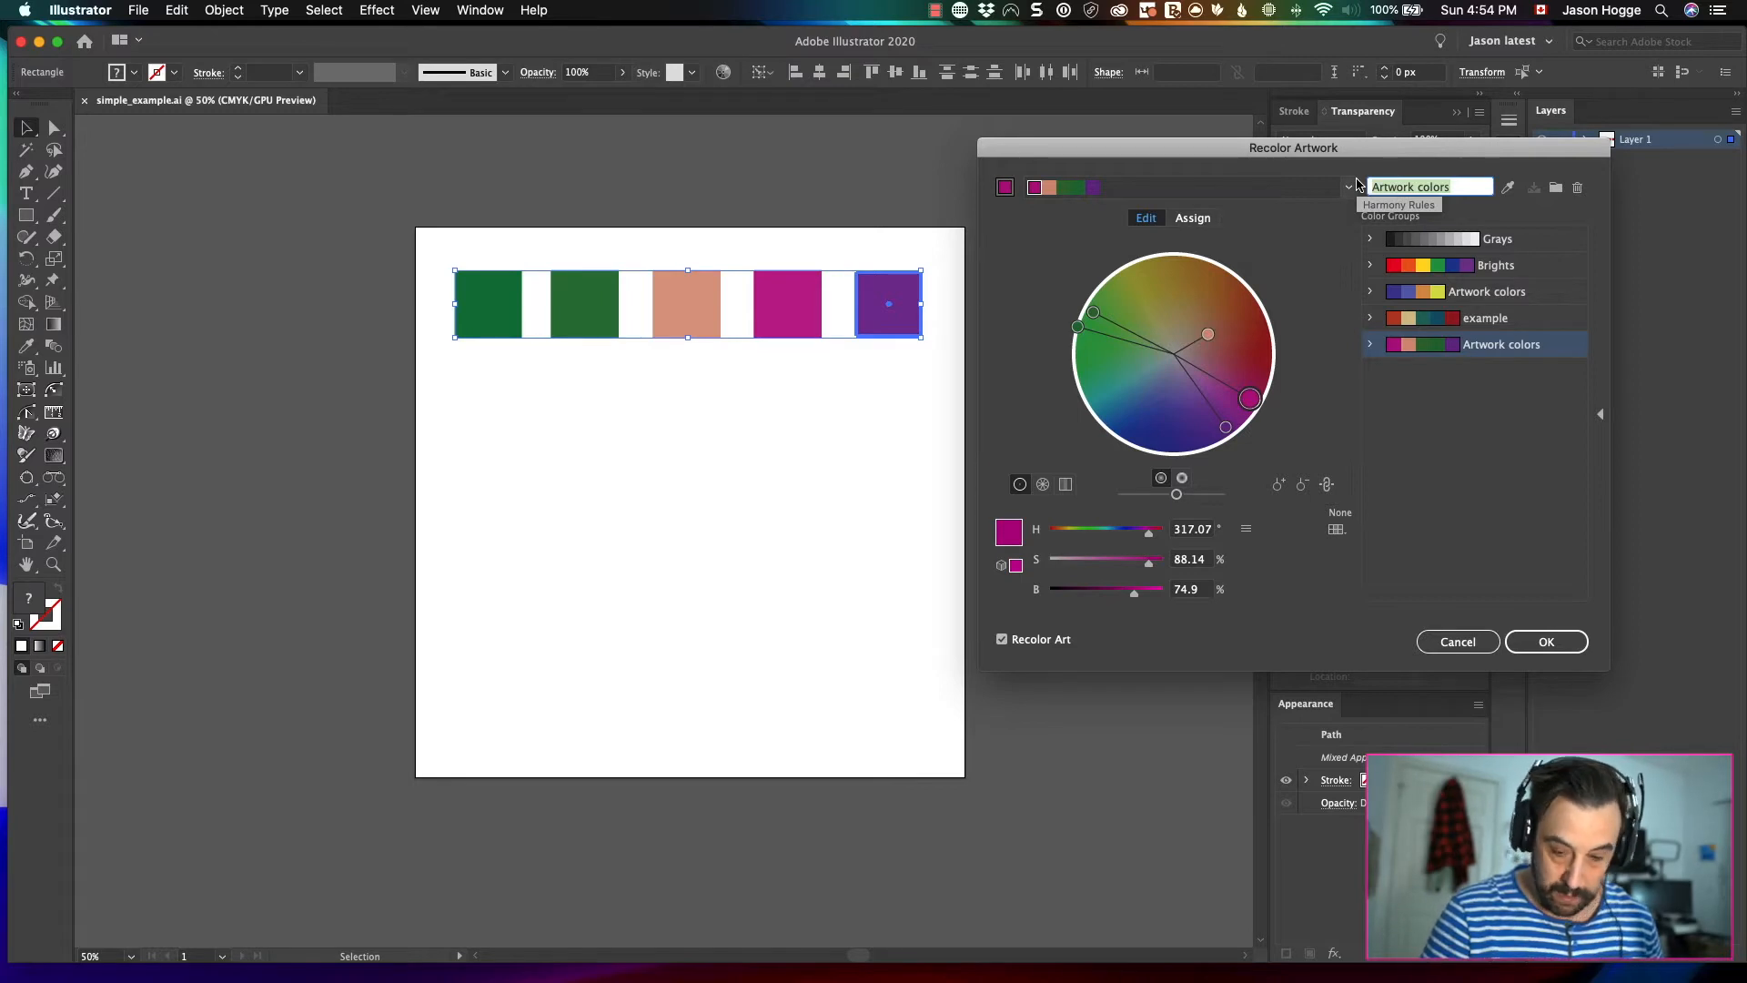
{"action": "type", "text": "te"}
{"action": "key", "text": "BackSpace"}
{"action": "key", "text": "BackSpace"}
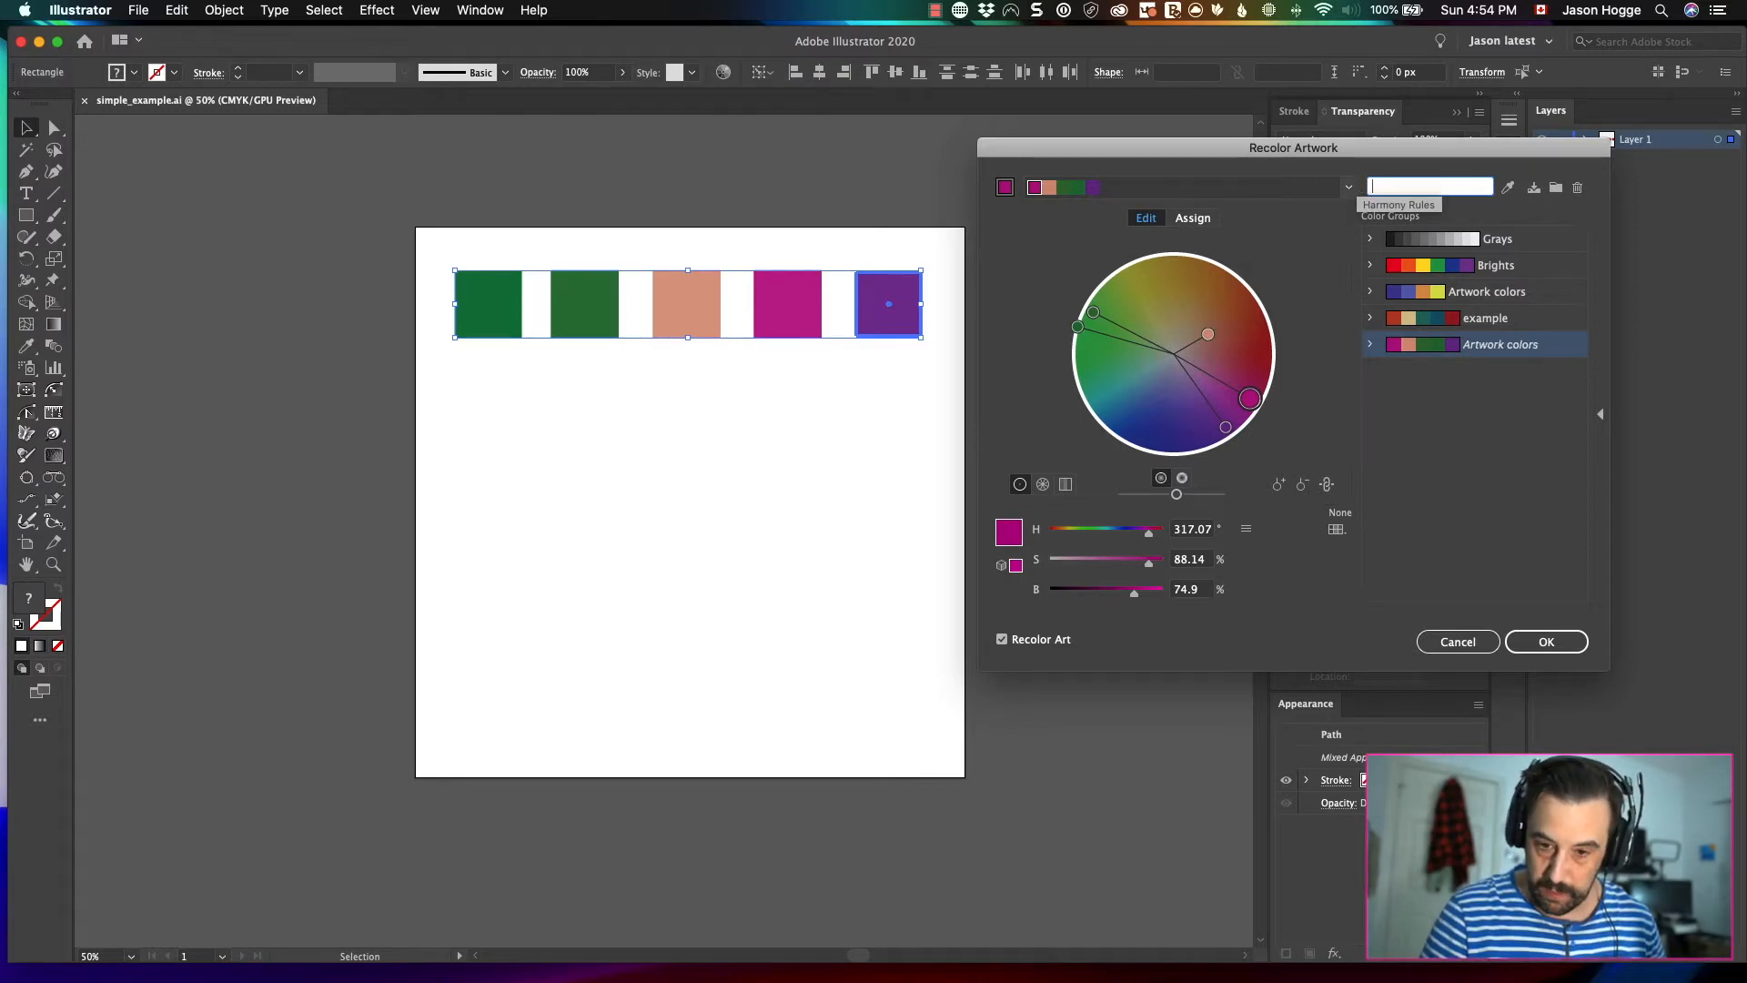
{"action": "type", "text": "new palette"}
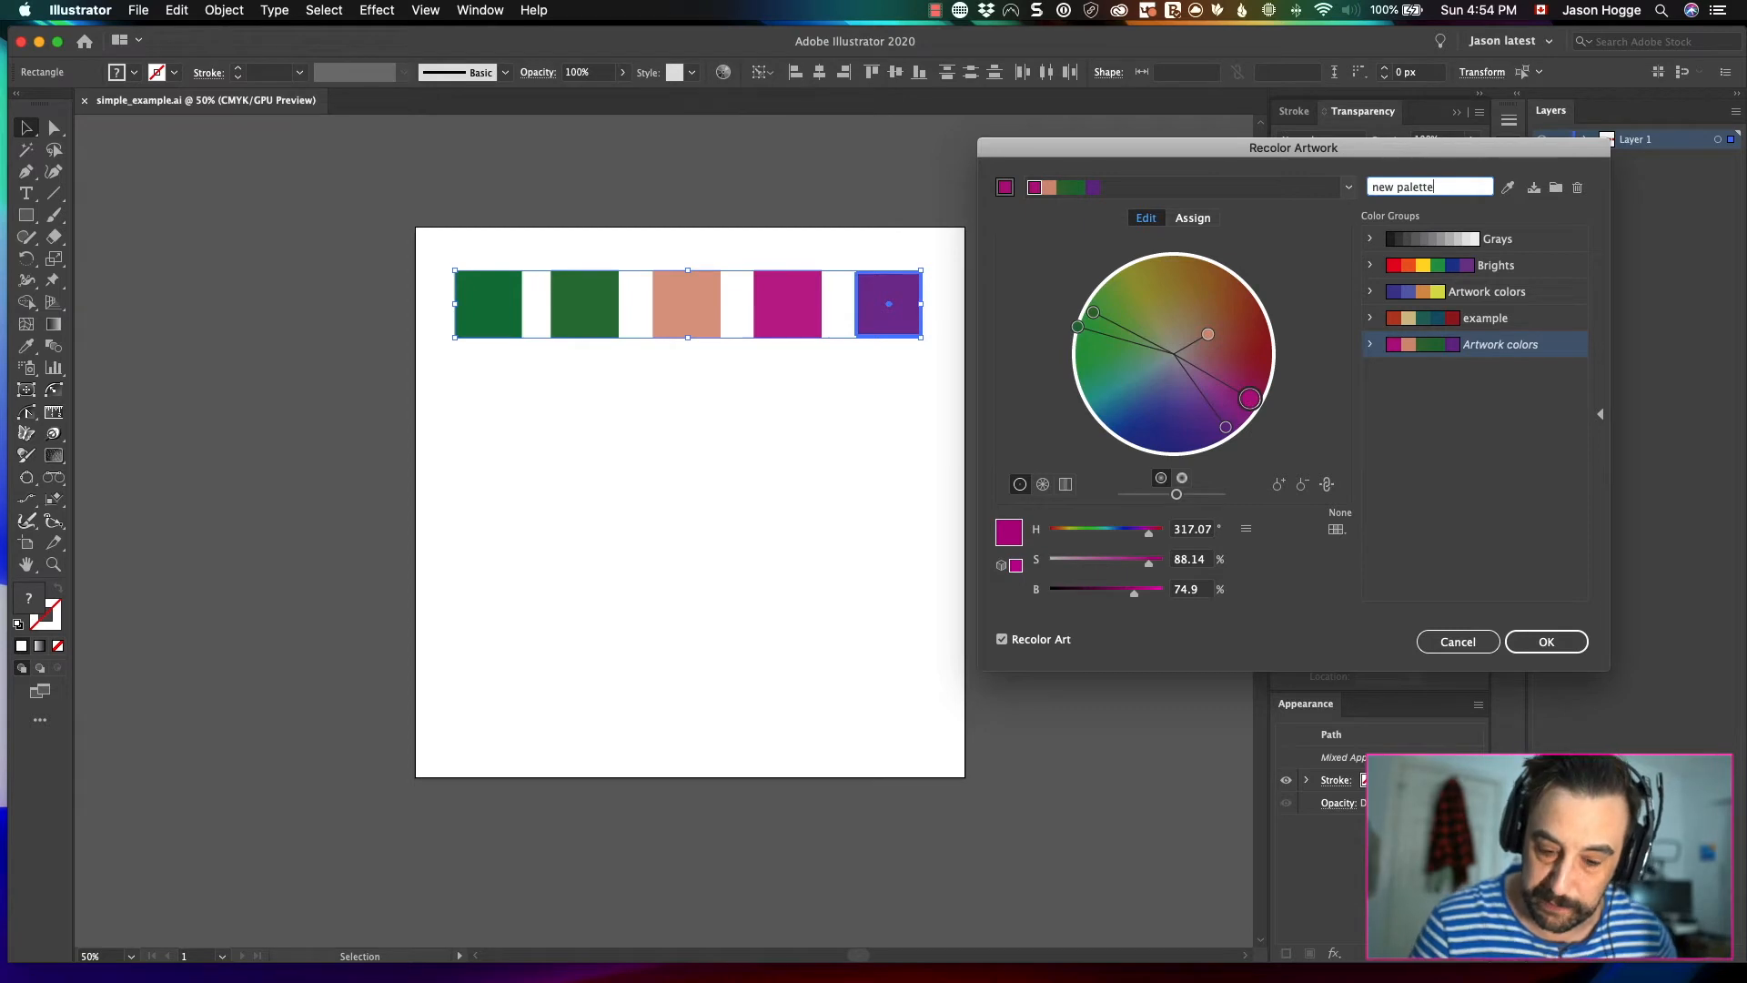
- Check the color assignments, browse the harmony rules and choose Complementary 2
{"action": "left_click", "coordinate": [1199, 222]}
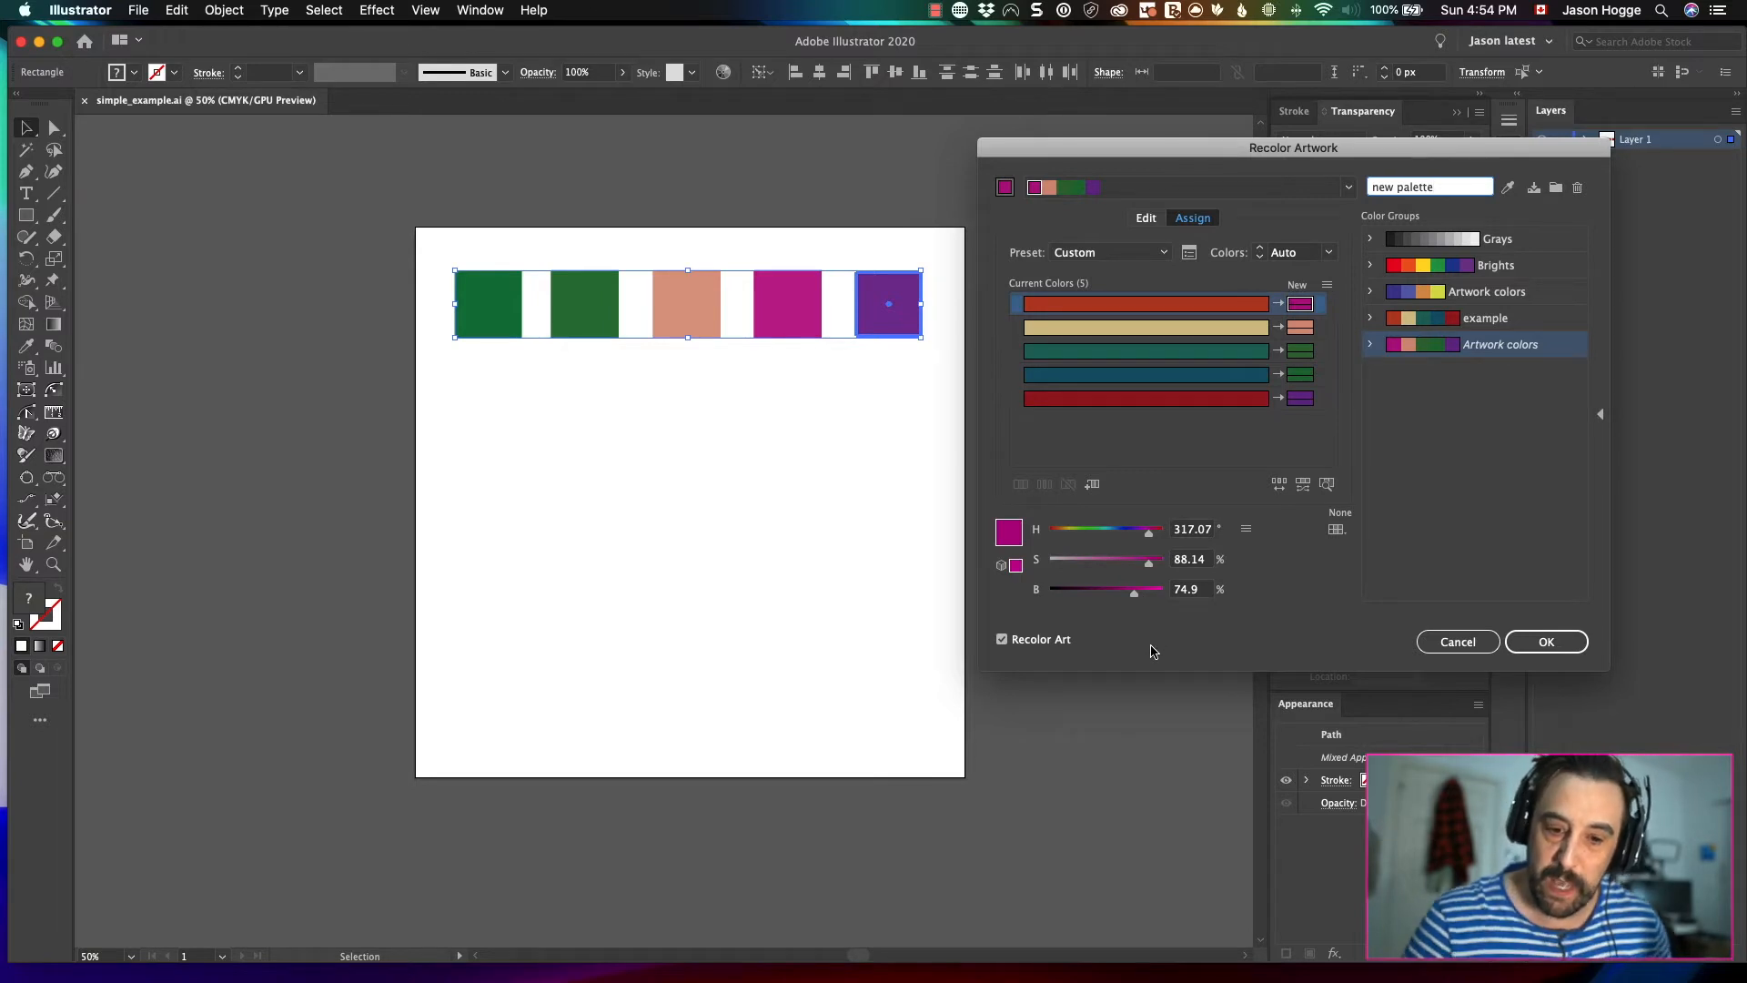
{"action": "left_click", "coordinate": [1148, 218]}
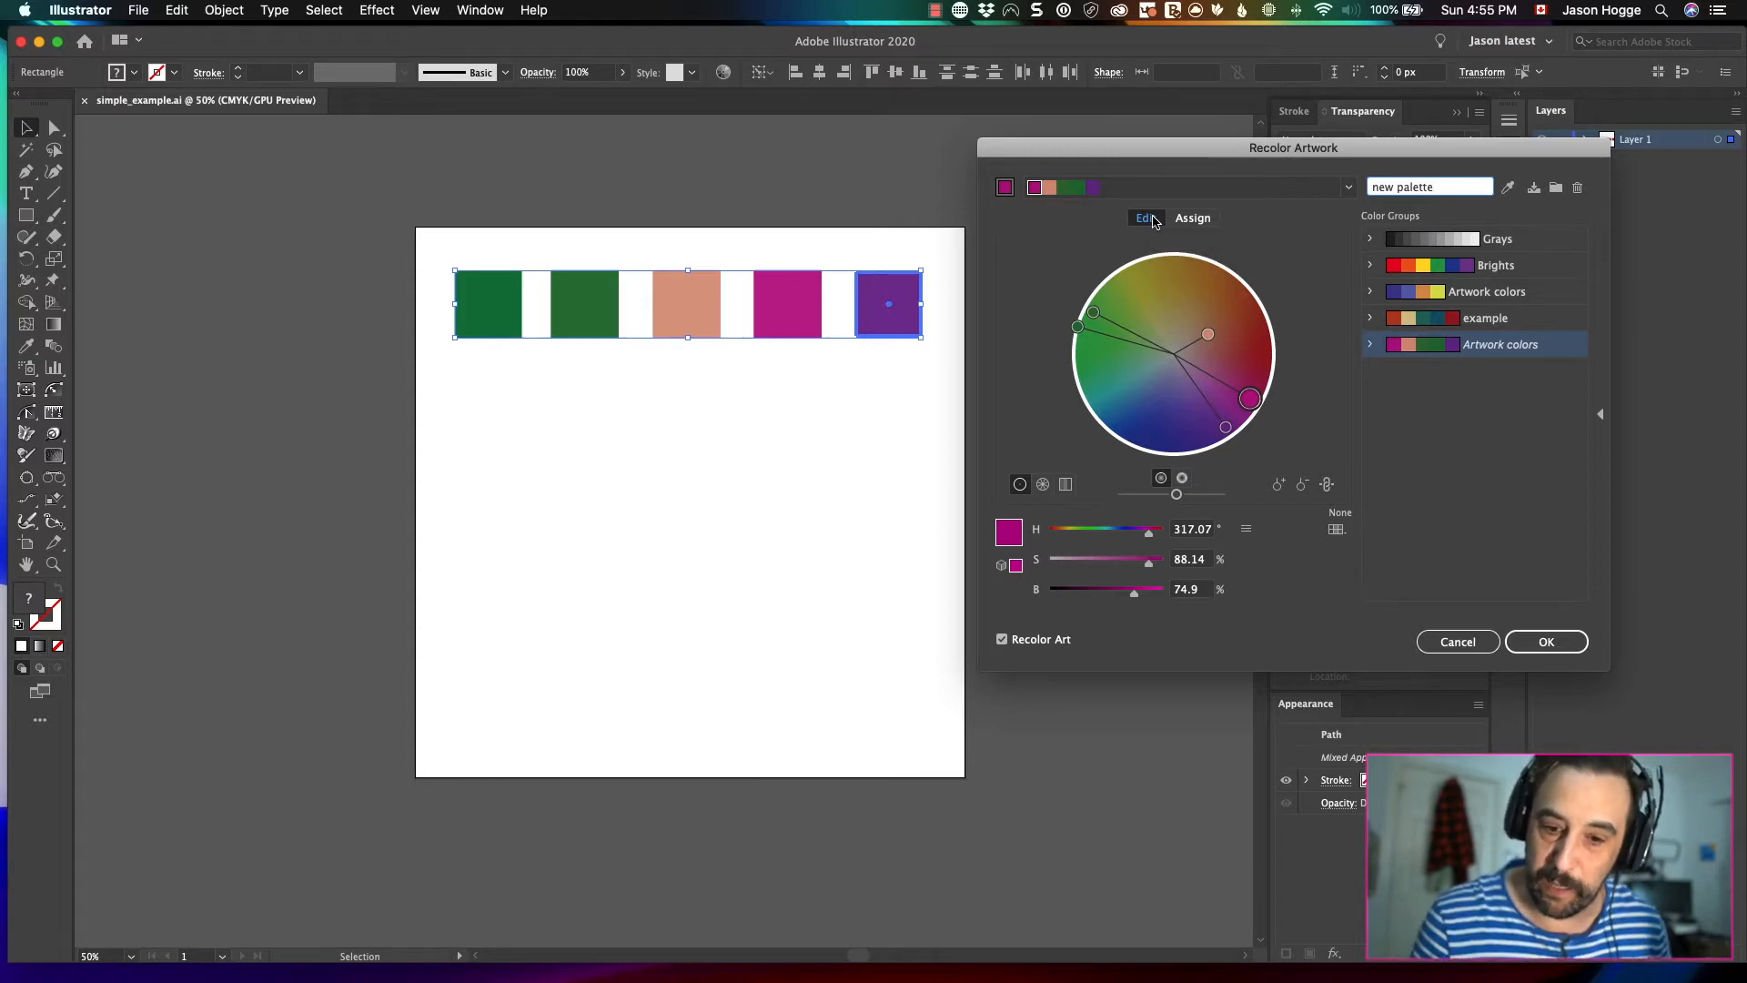
{"action": "left_click", "coordinate": [1348, 188]}
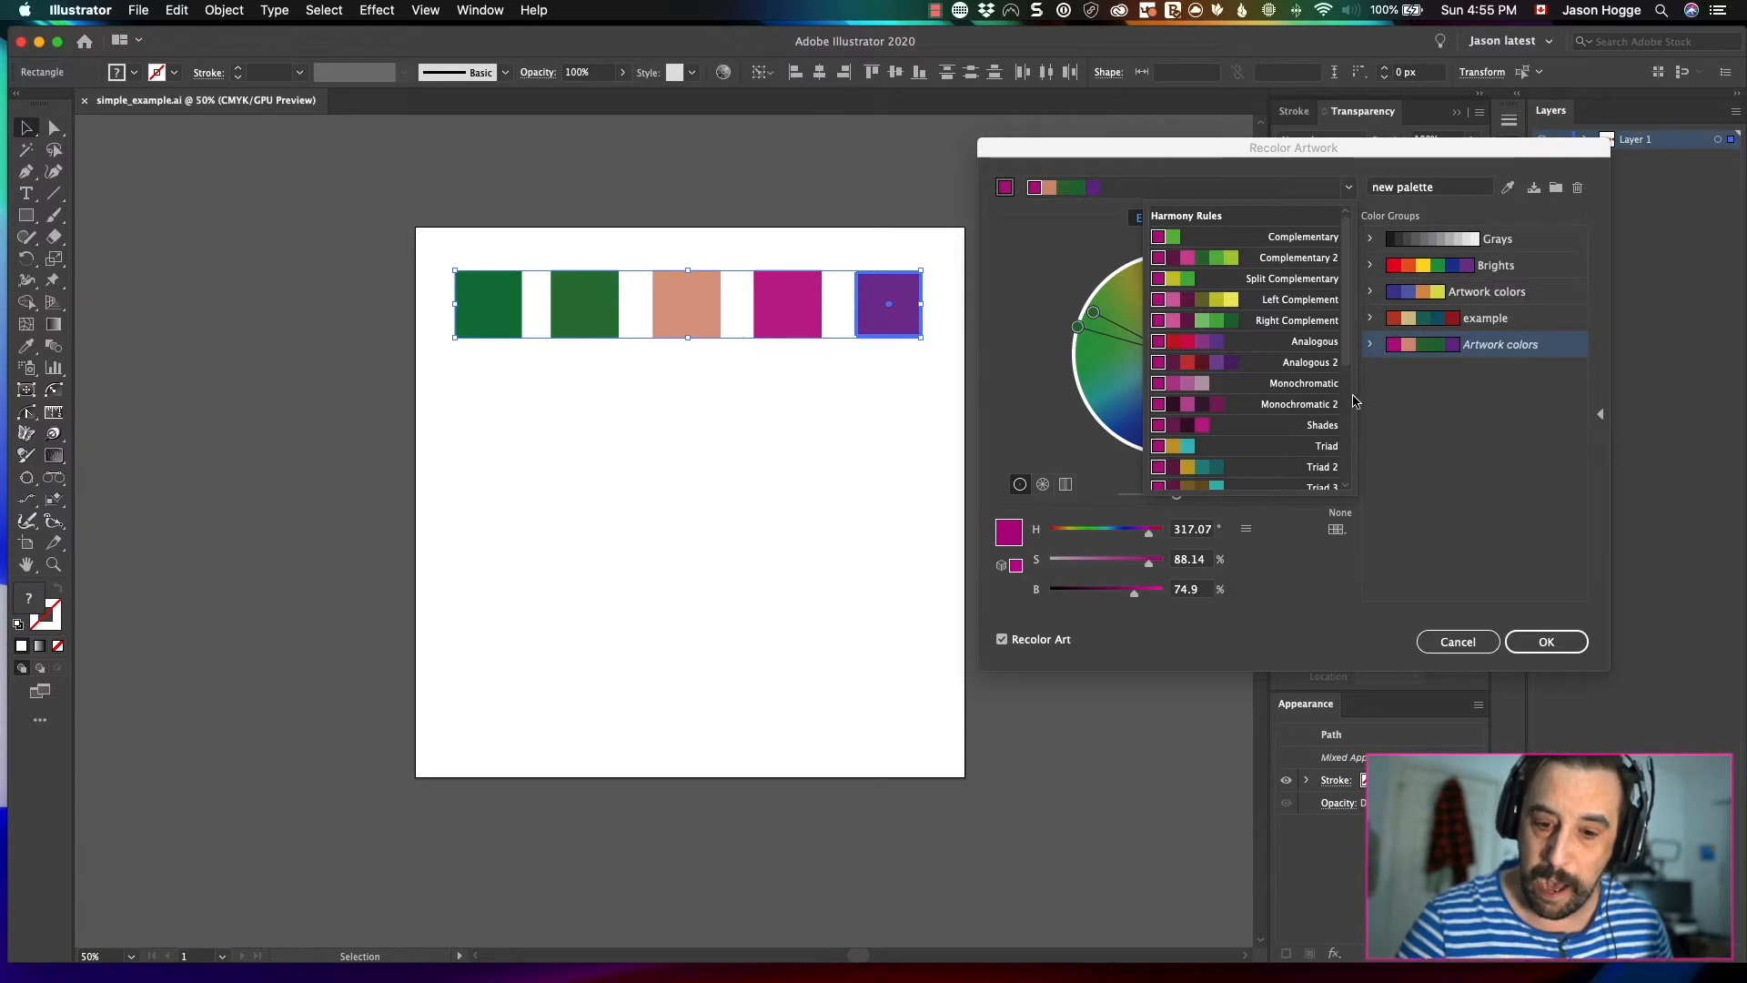
{"action": "left_click_drag", "start_coordinate": [1345, 353], "coordinate": [1351, 436]}
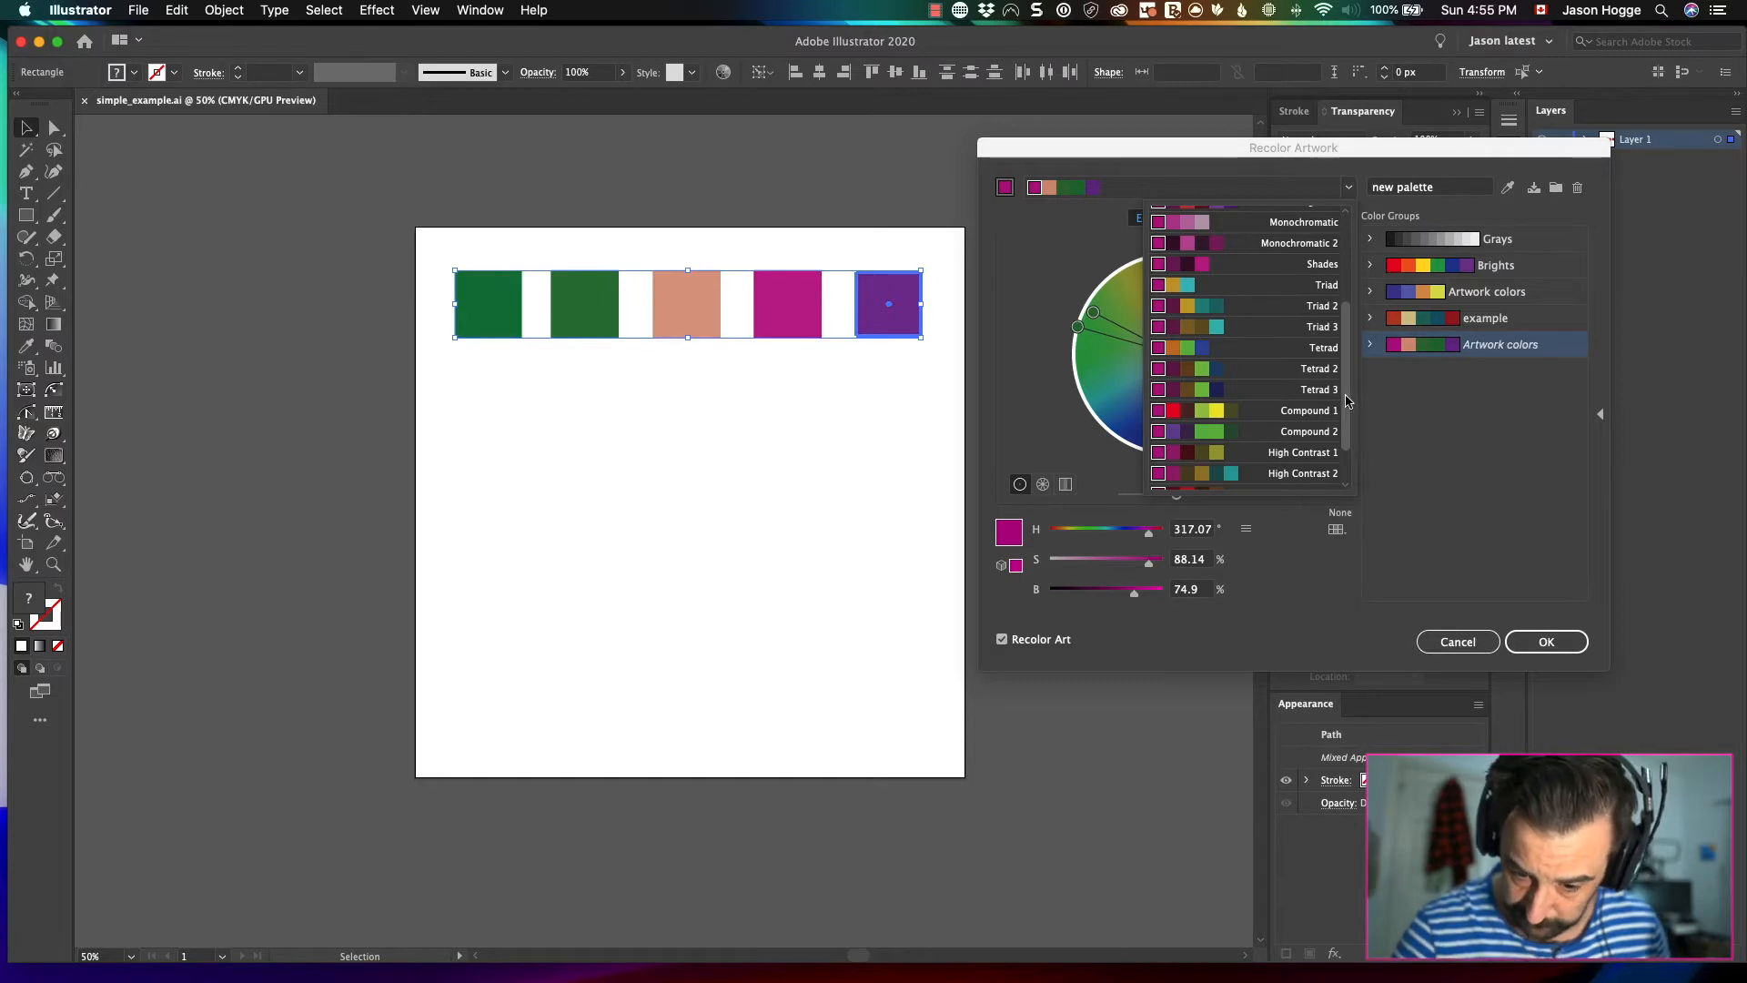
{"action": "left_click_drag", "start_coordinate": [1343, 412], "coordinate": [1346, 318]}
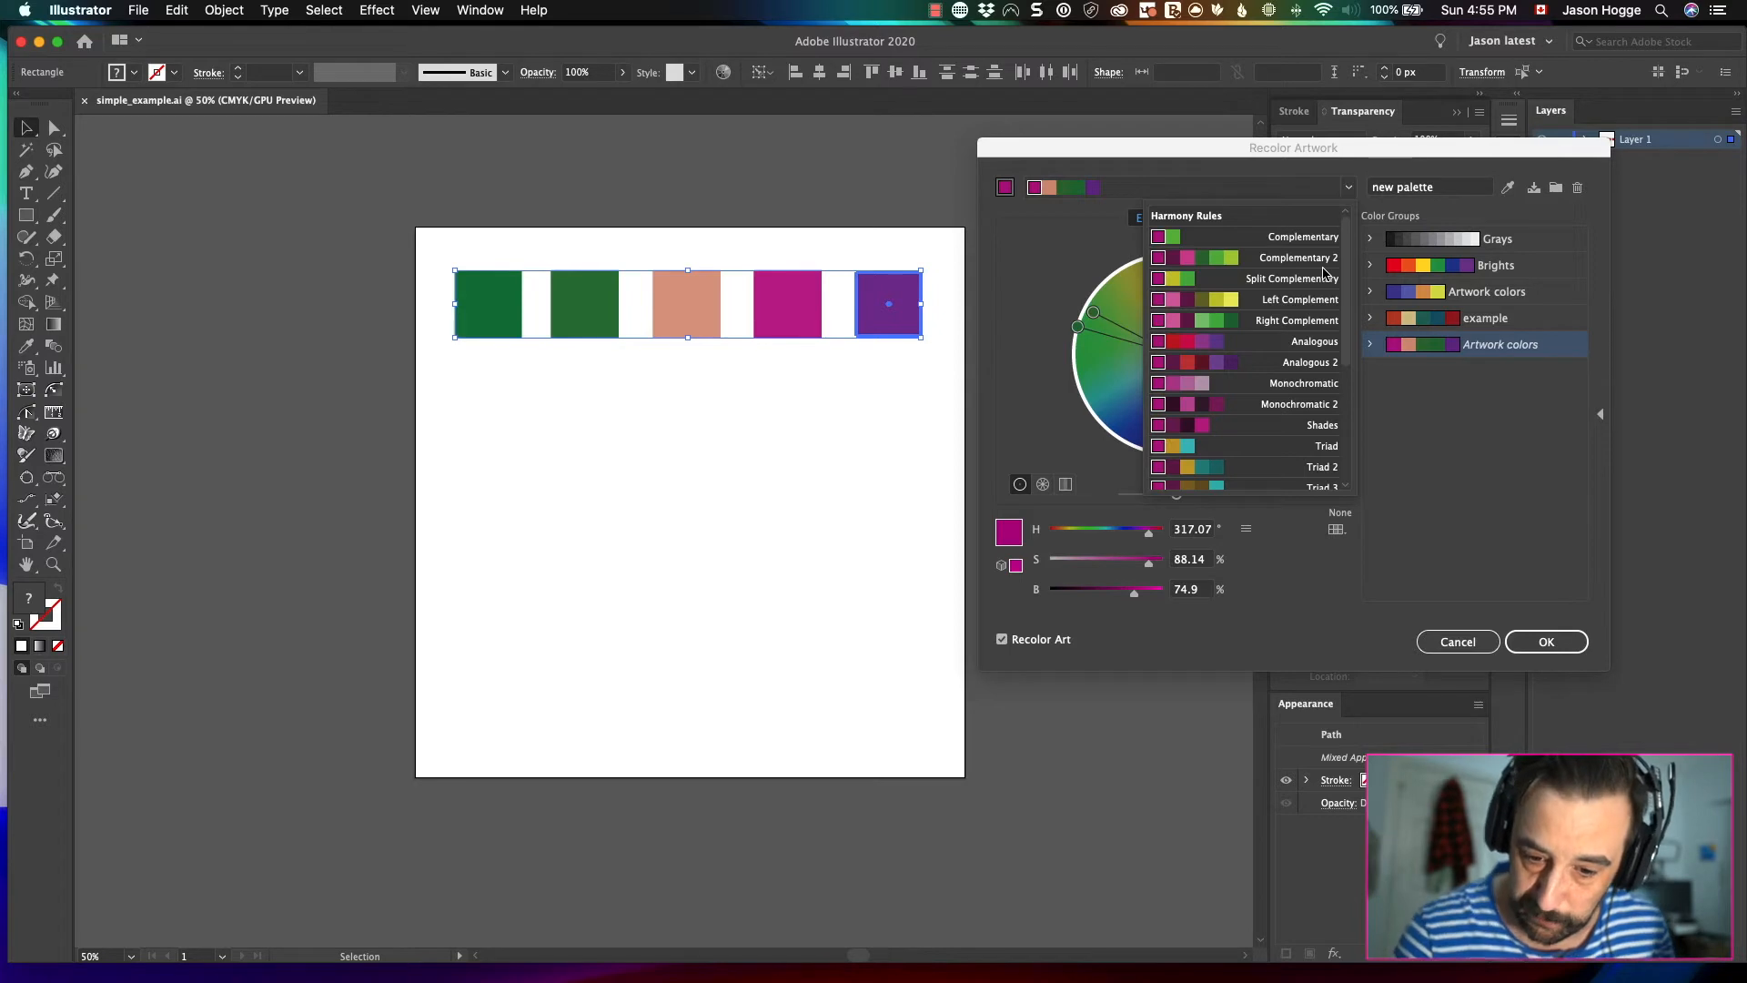
{"action": "left_click", "coordinate": [1222, 262]}
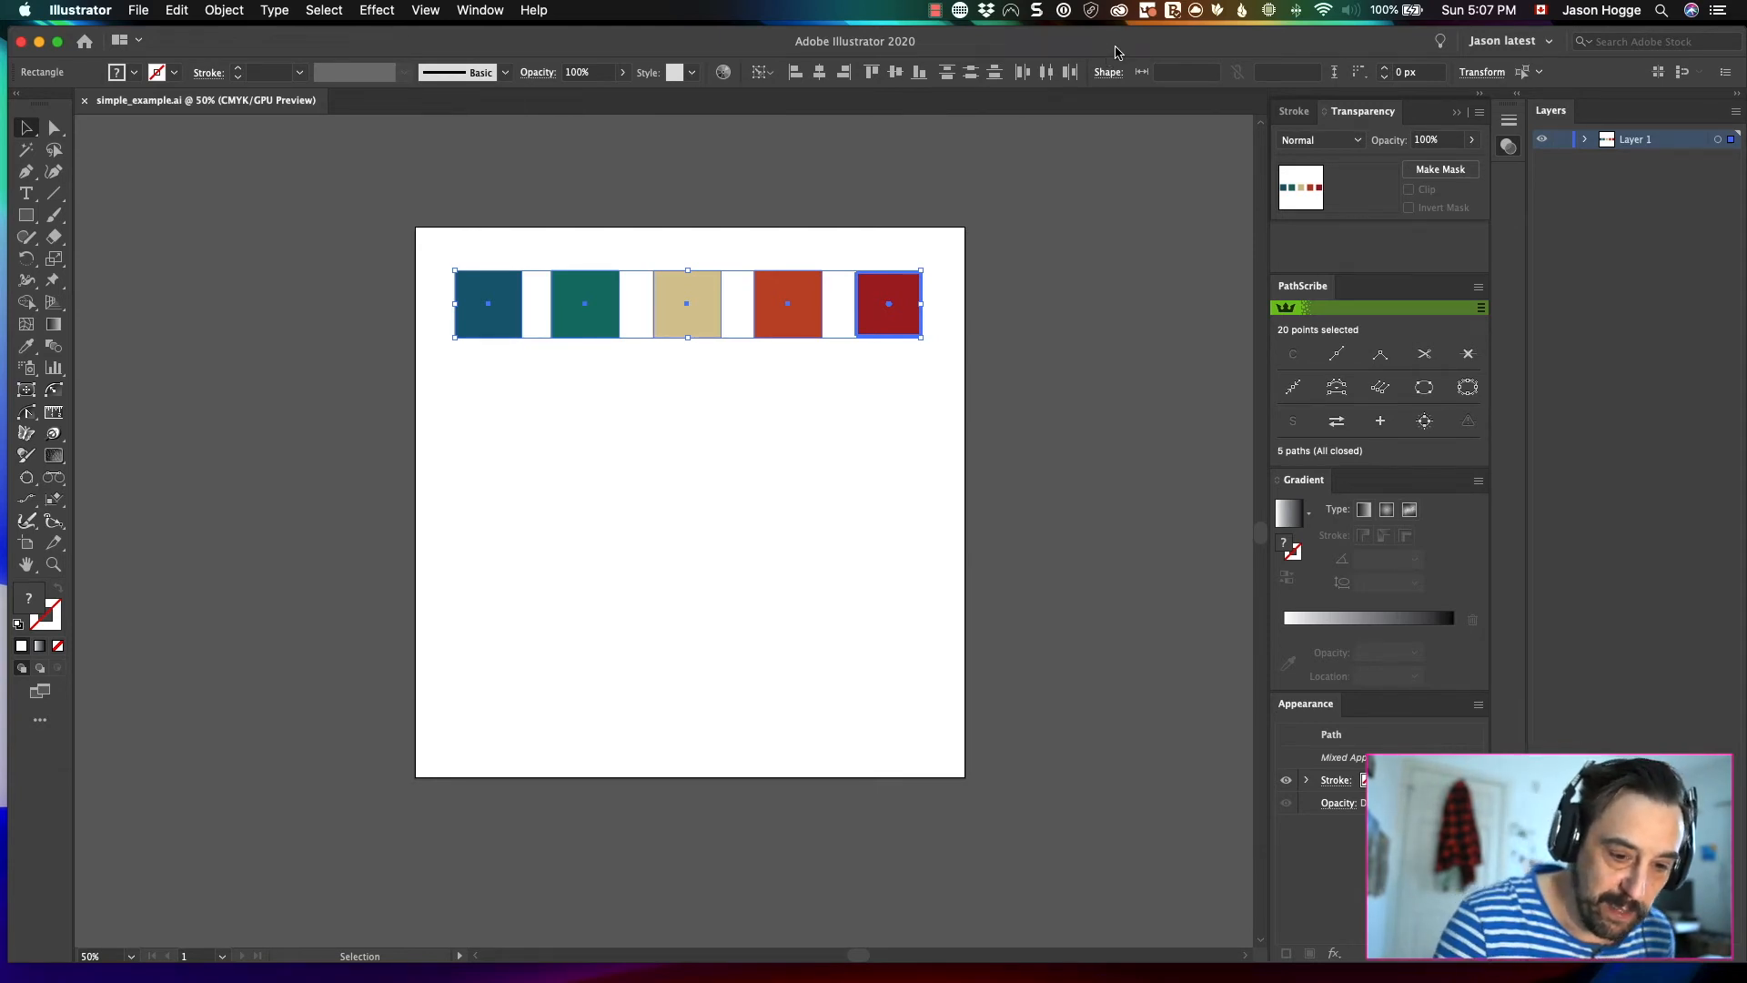
- Reopen Recolor Artwork for the five squares and reduce the number of colors to 3
{"action": "left_click", "coordinate": [723, 72]}
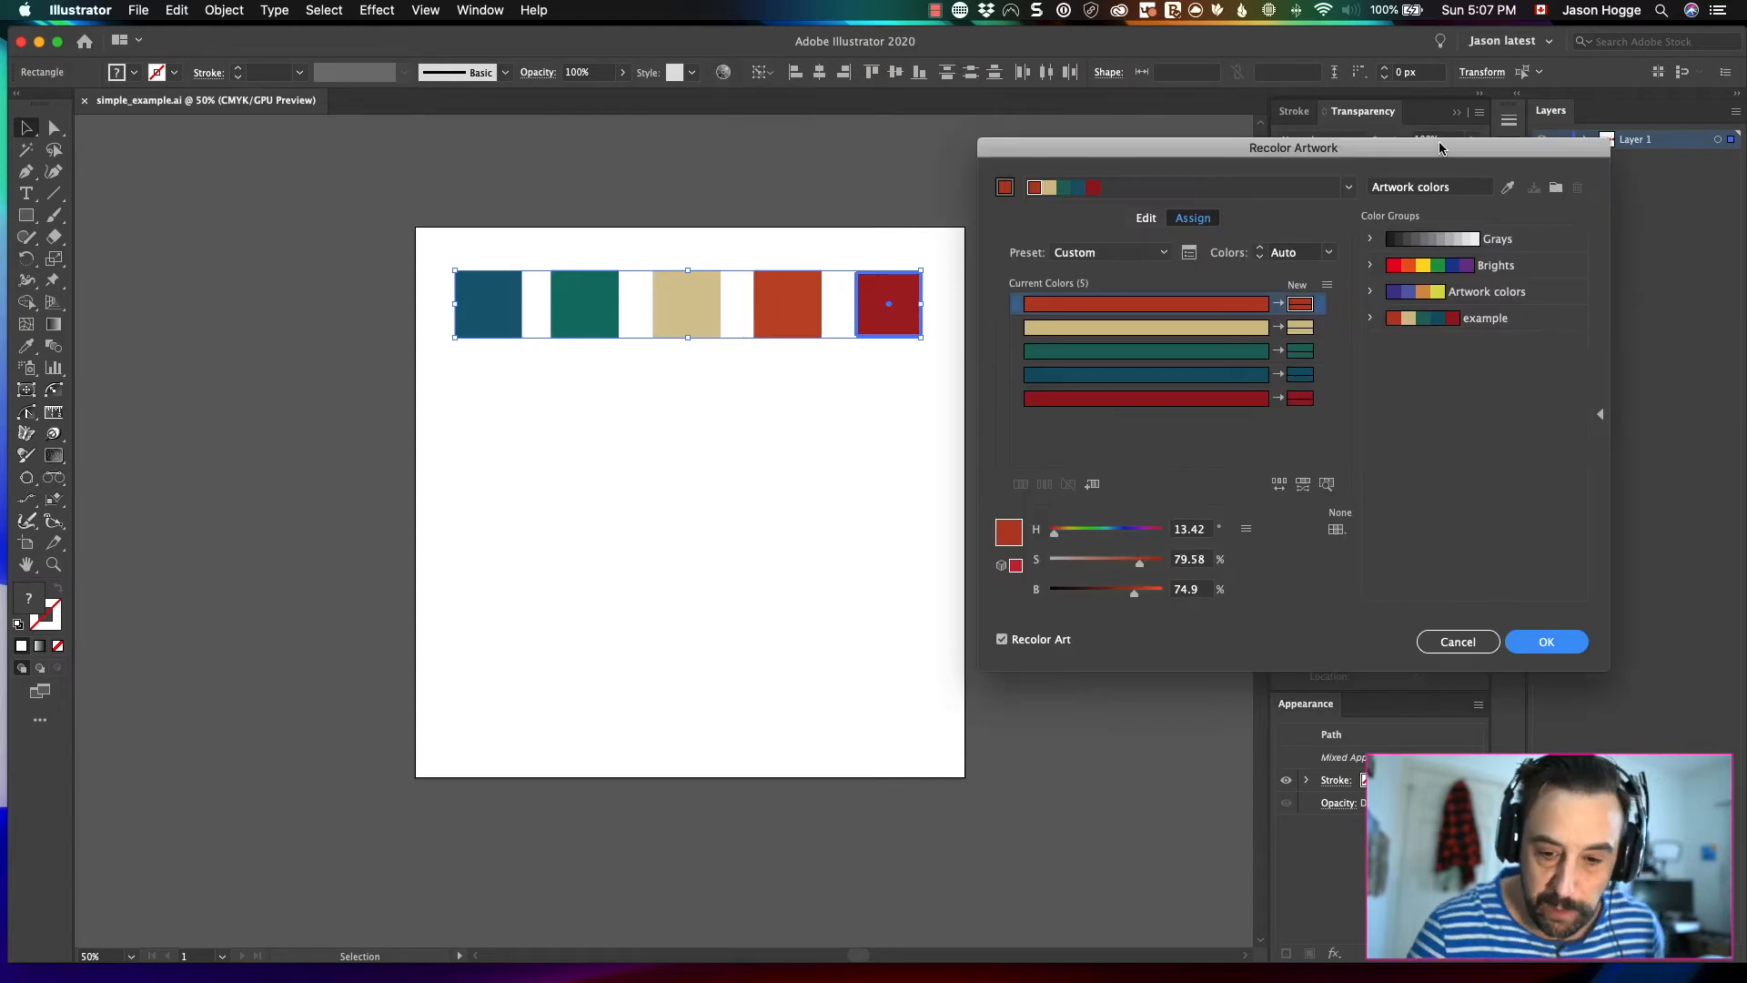
{"action": "left_click_drag", "start_coordinate": [1502, 153], "coordinate": [1517, 243]}
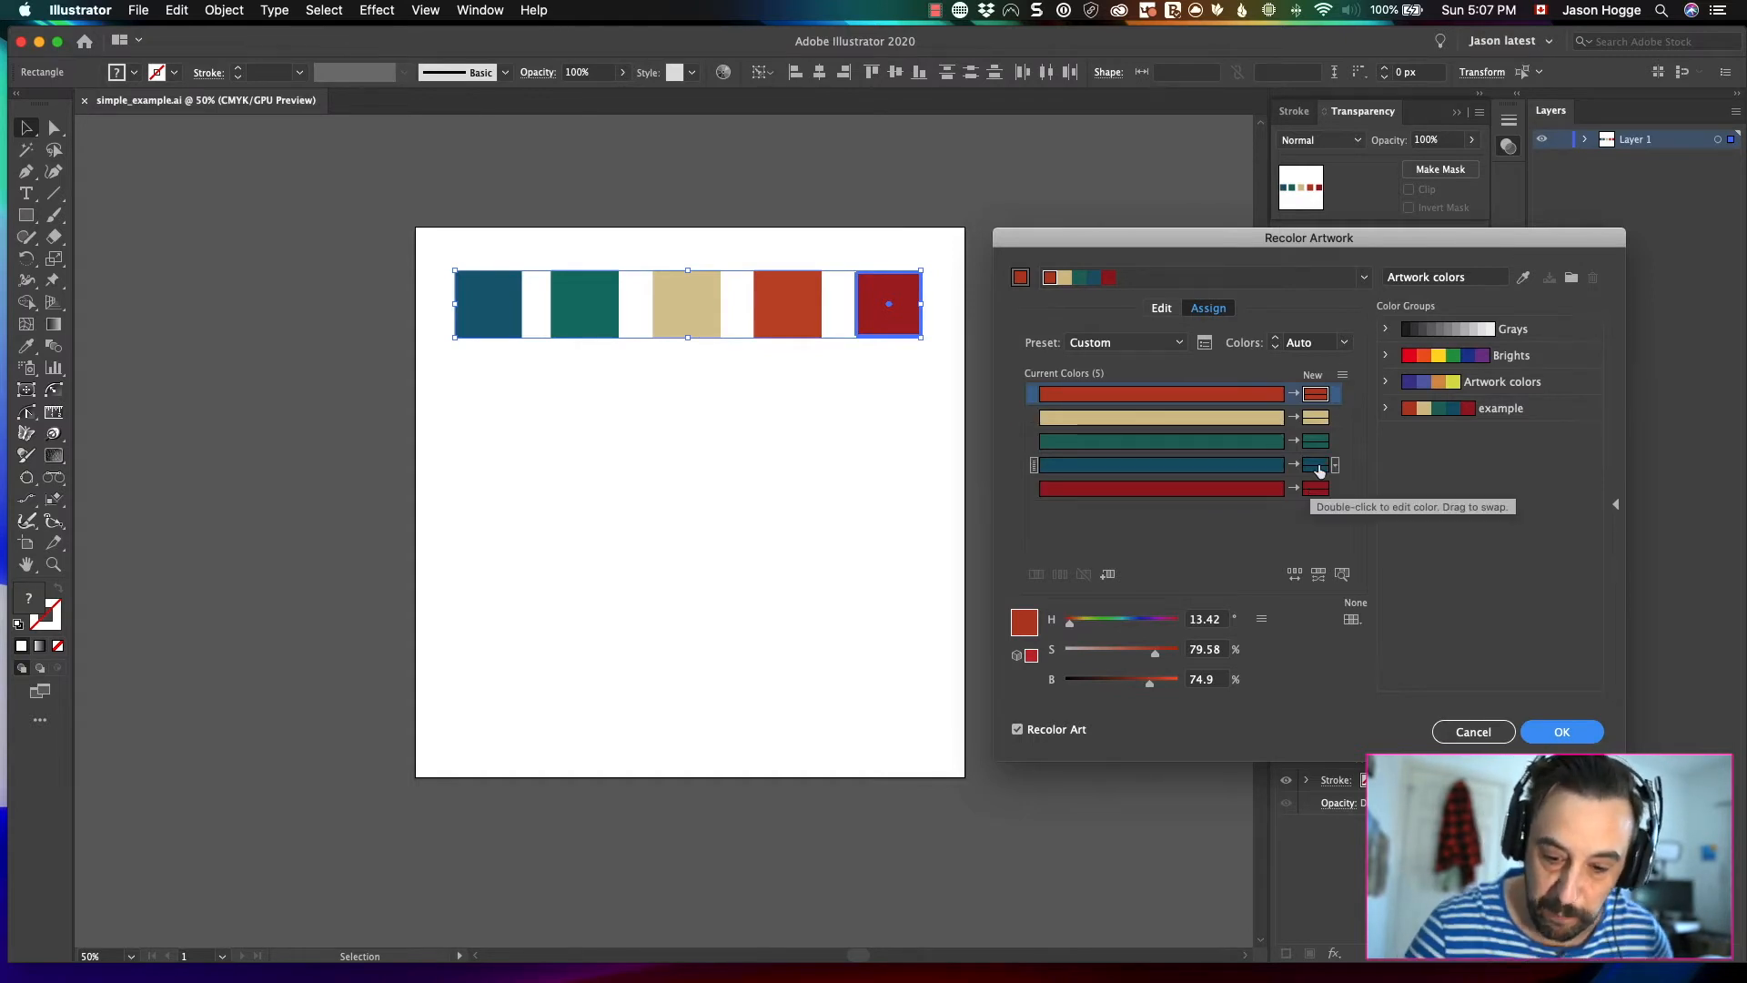
{"action": "left_click", "coordinate": [1344, 347]}
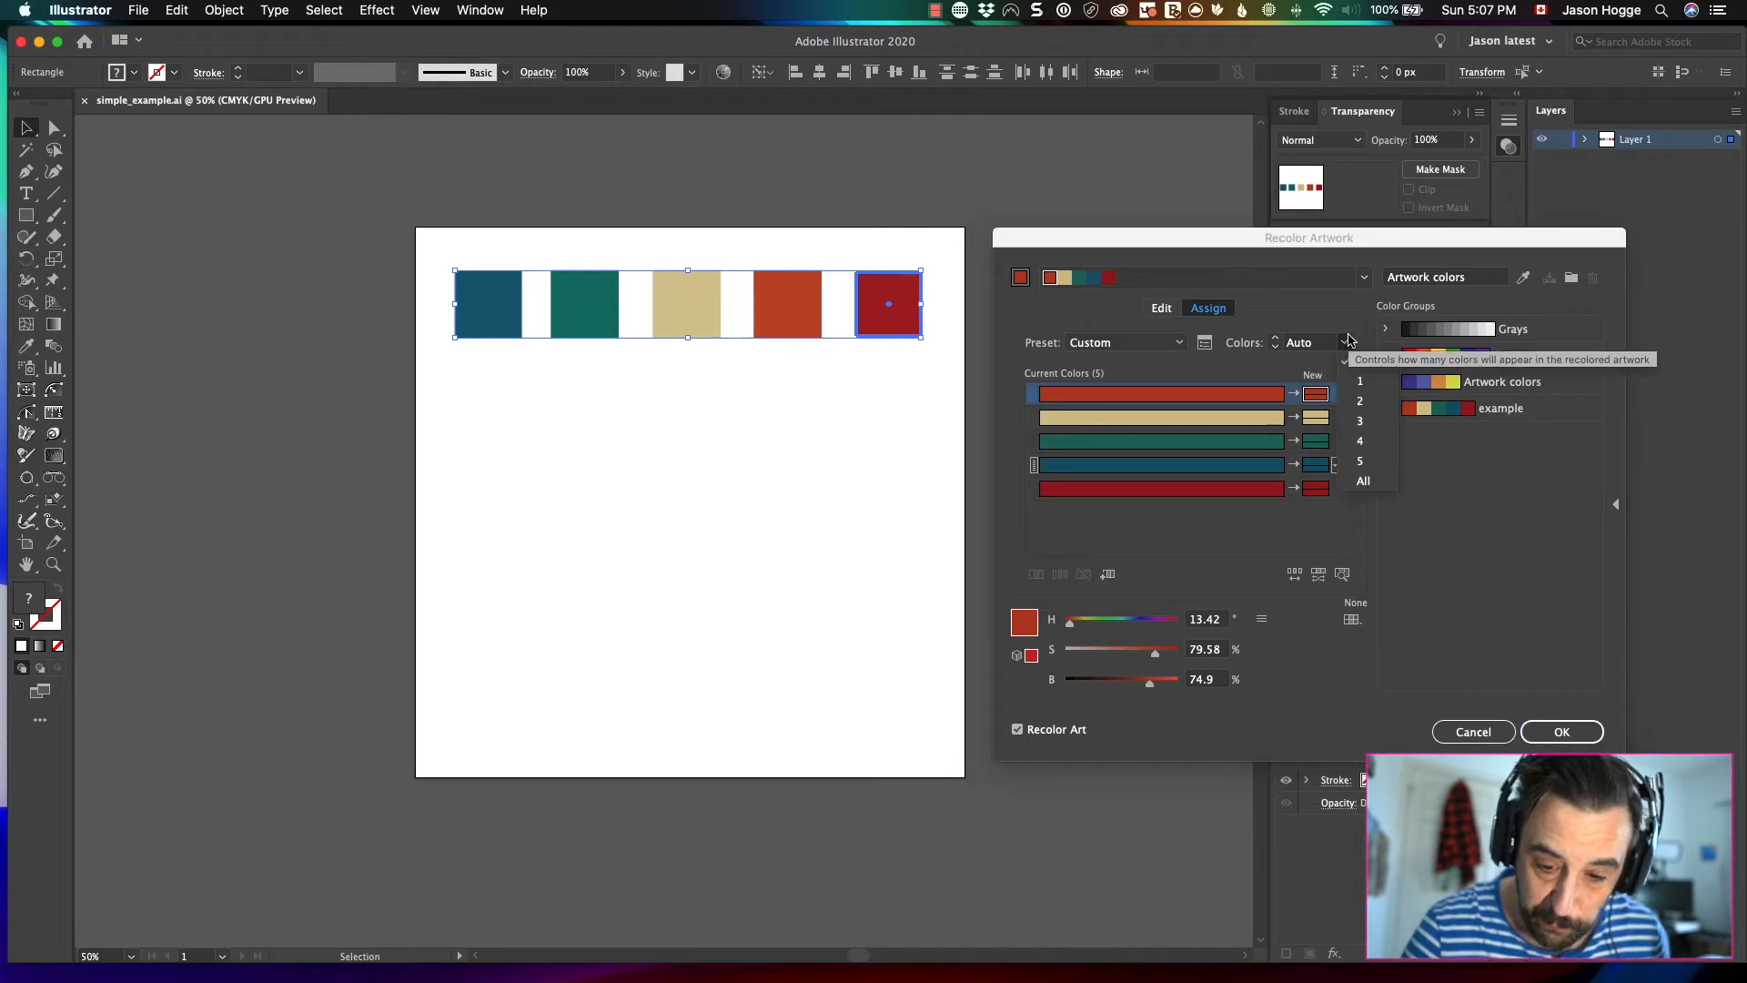
{"action": "left_click", "coordinate": [1378, 423]}
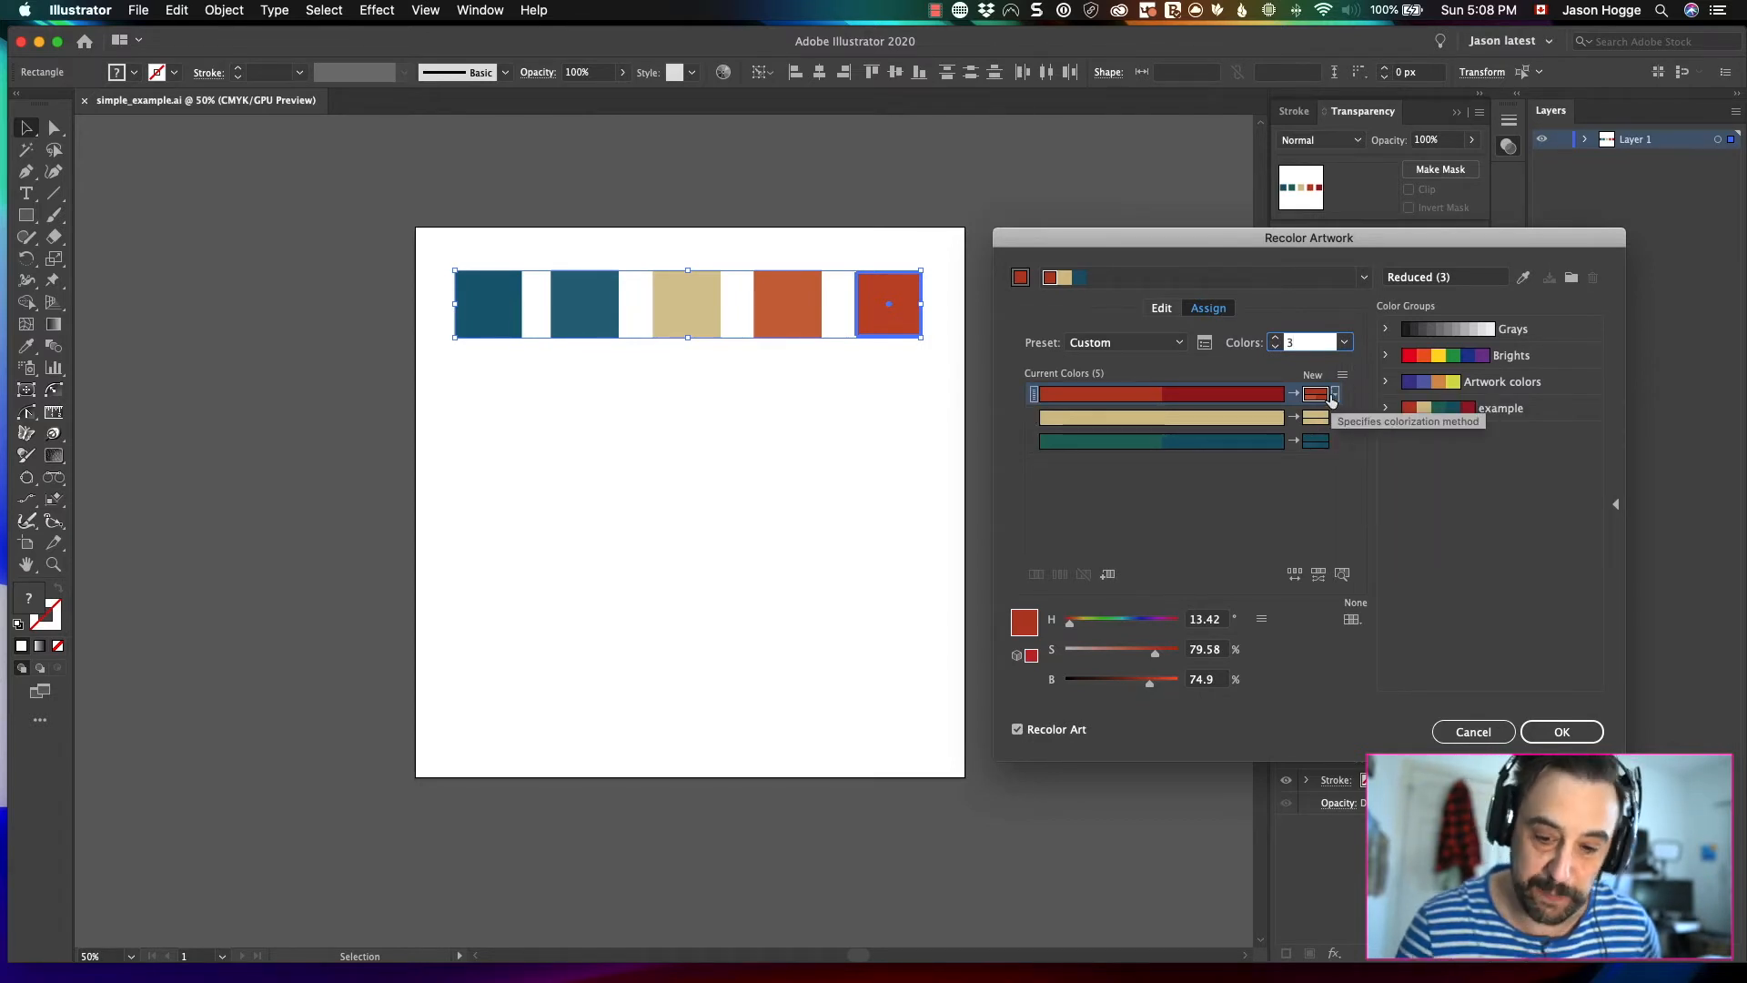
- Link the three harmony colors on the color wheel and rotate them together until the base color is crimson, hue about 340°
{"action": "left_click", "coordinate": [1164, 310]}
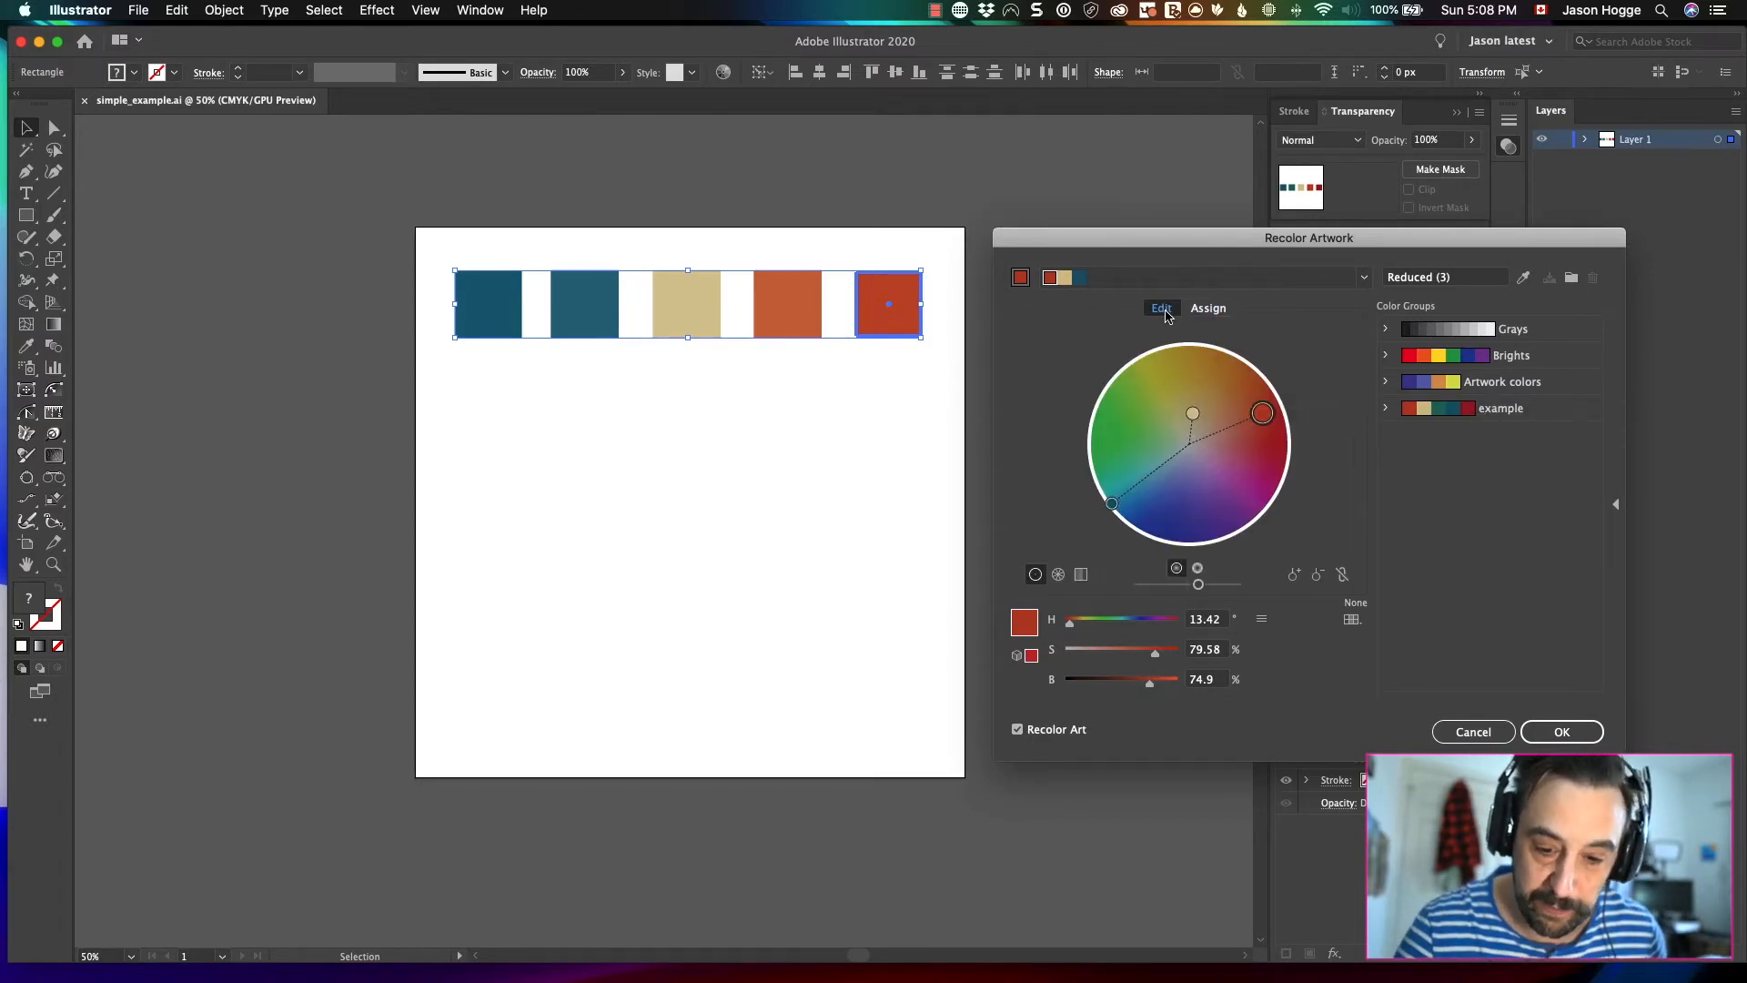
{"action": "left_click", "coordinate": [1343, 574]}
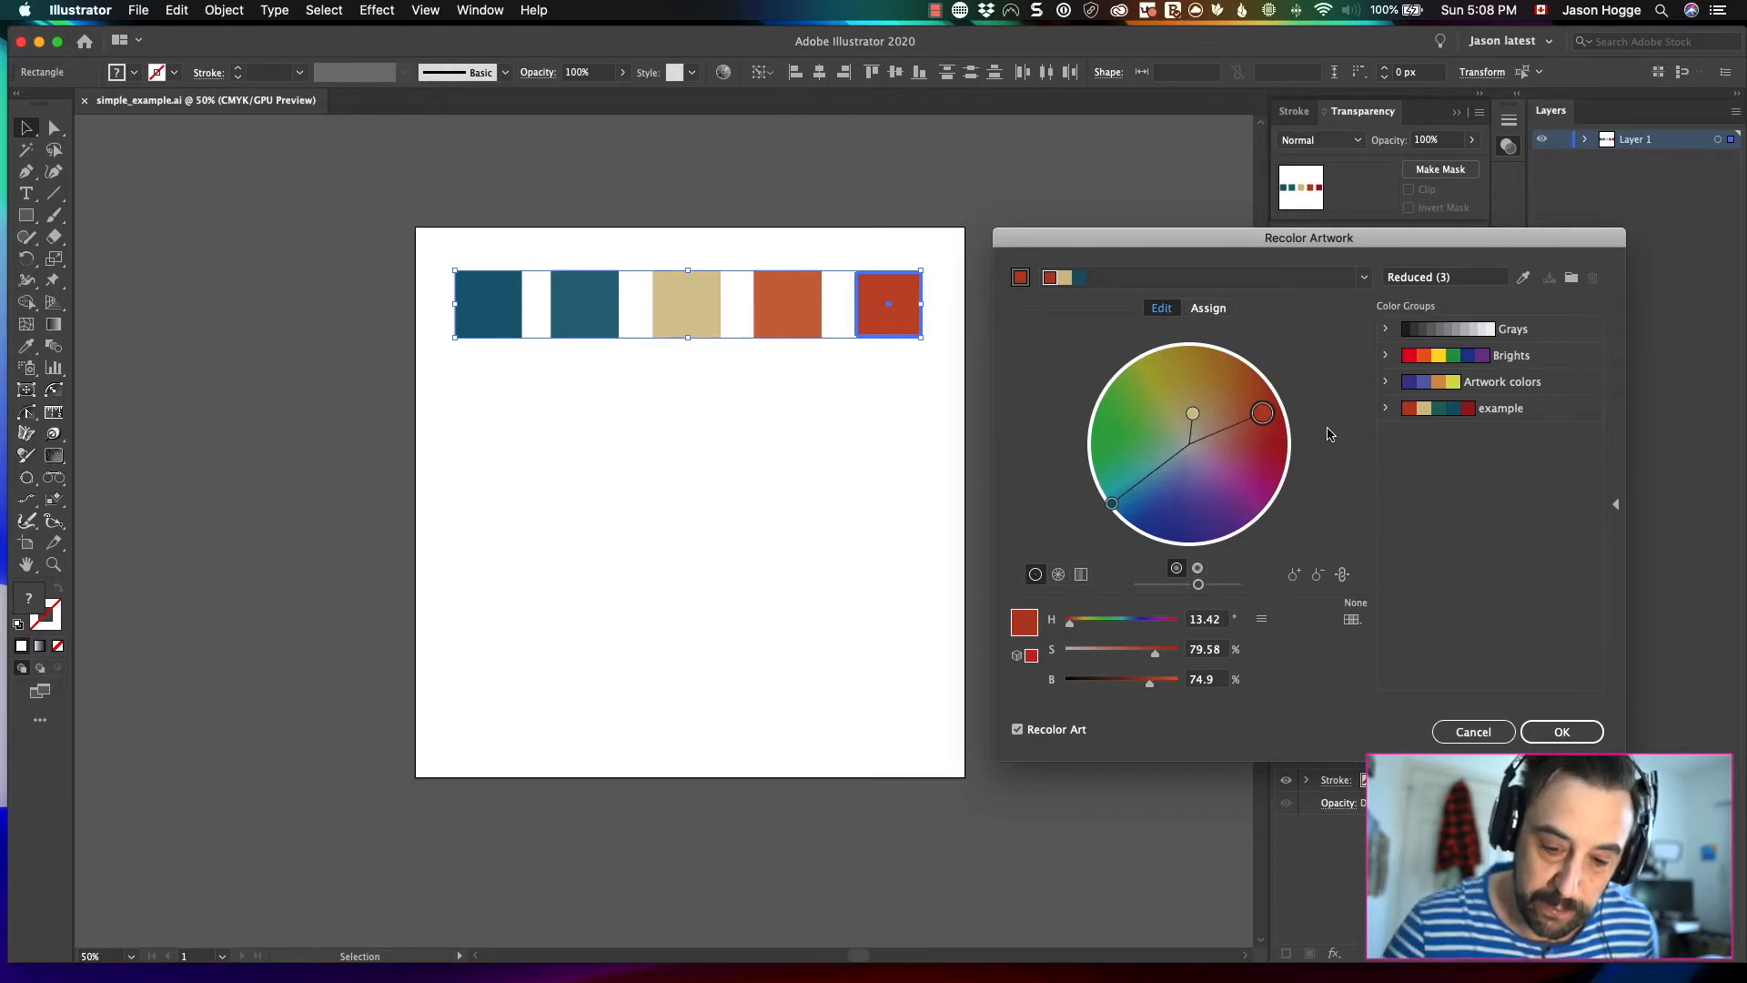
{"action": "left_click_drag", "start_coordinate": [1270, 417], "coordinate": [1274, 452]}
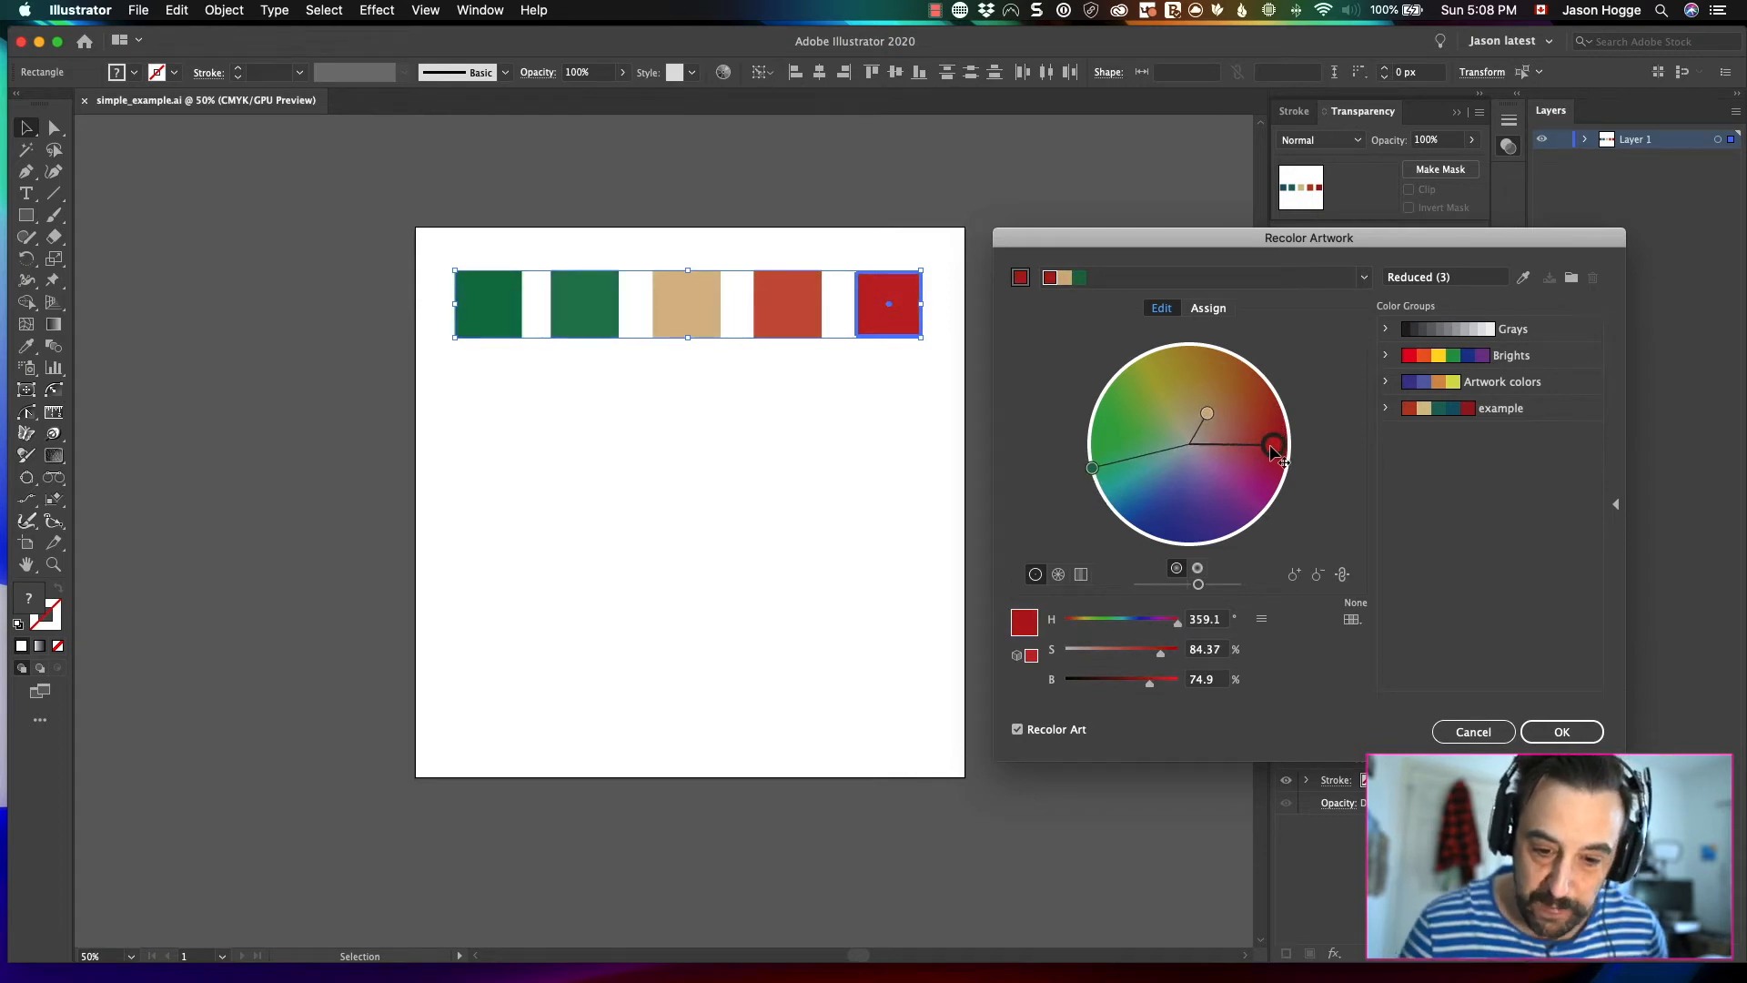
{"action": "left_click_drag", "start_coordinate": [1274, 453], "coordinate": [1277, 477]}
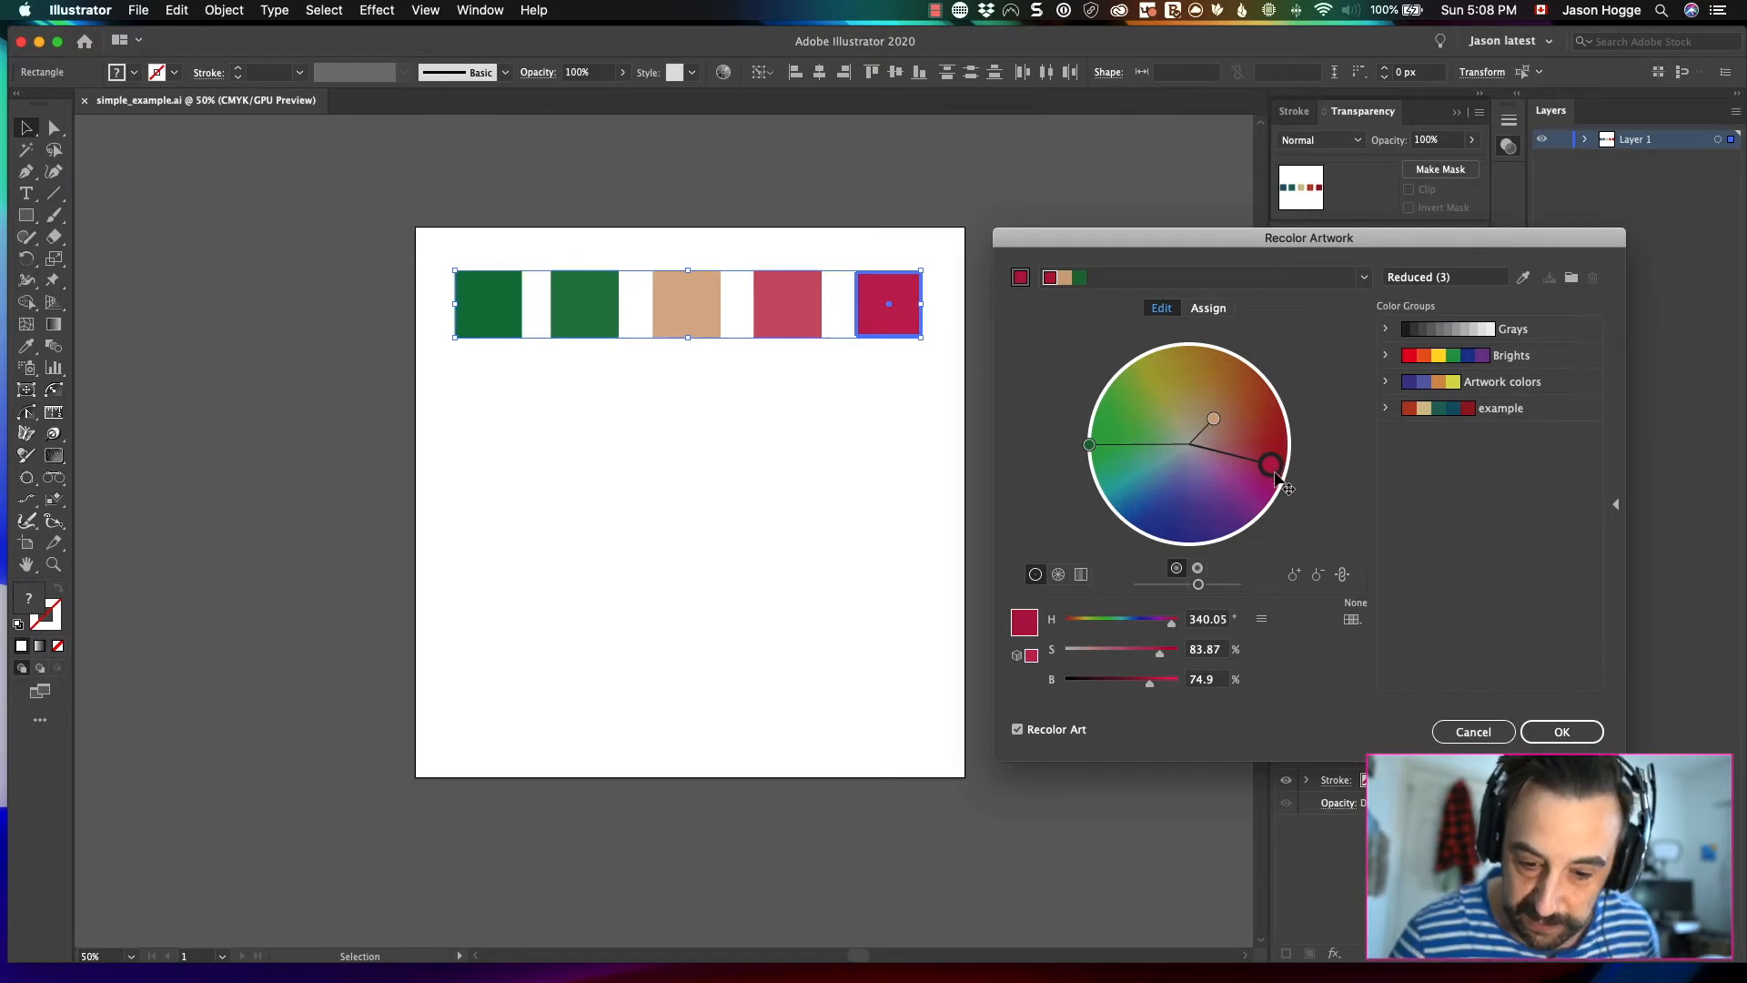
- Review the three-color assignments and compare the squares with the recoloring turned off and on again
{"action": "left_click", "coordinate": [1220, 310]}
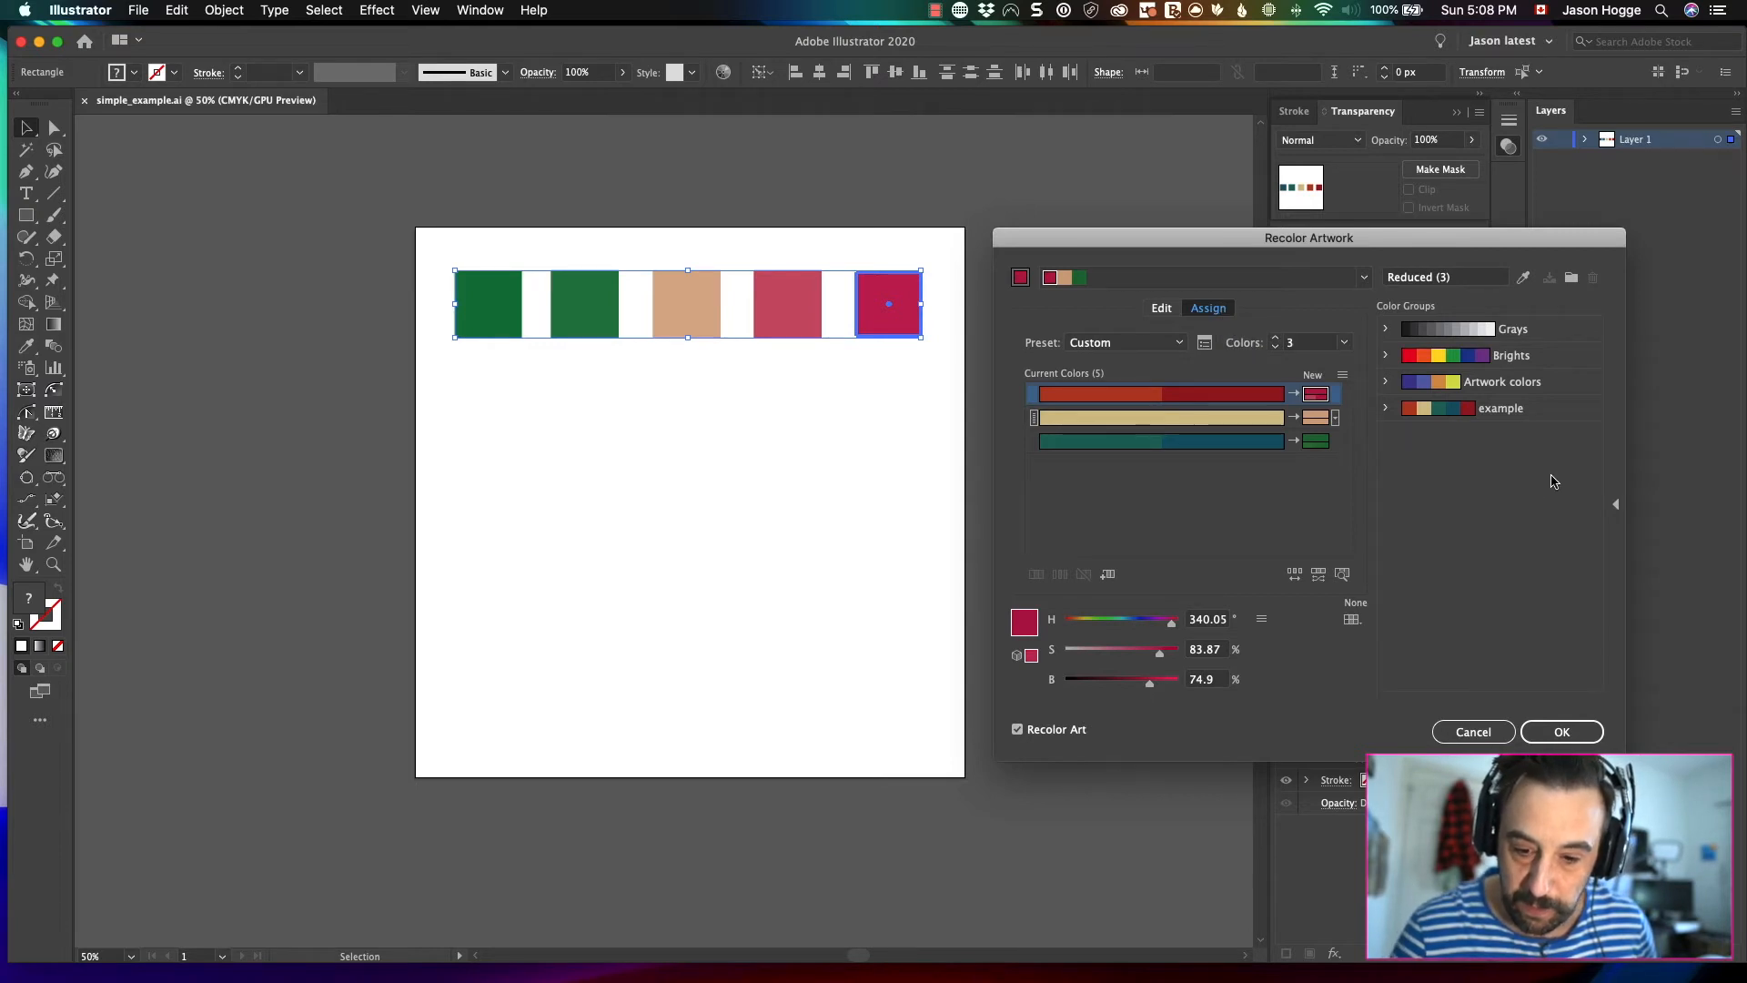
{"action": "left_click", "coordinate": [1018, 729]}
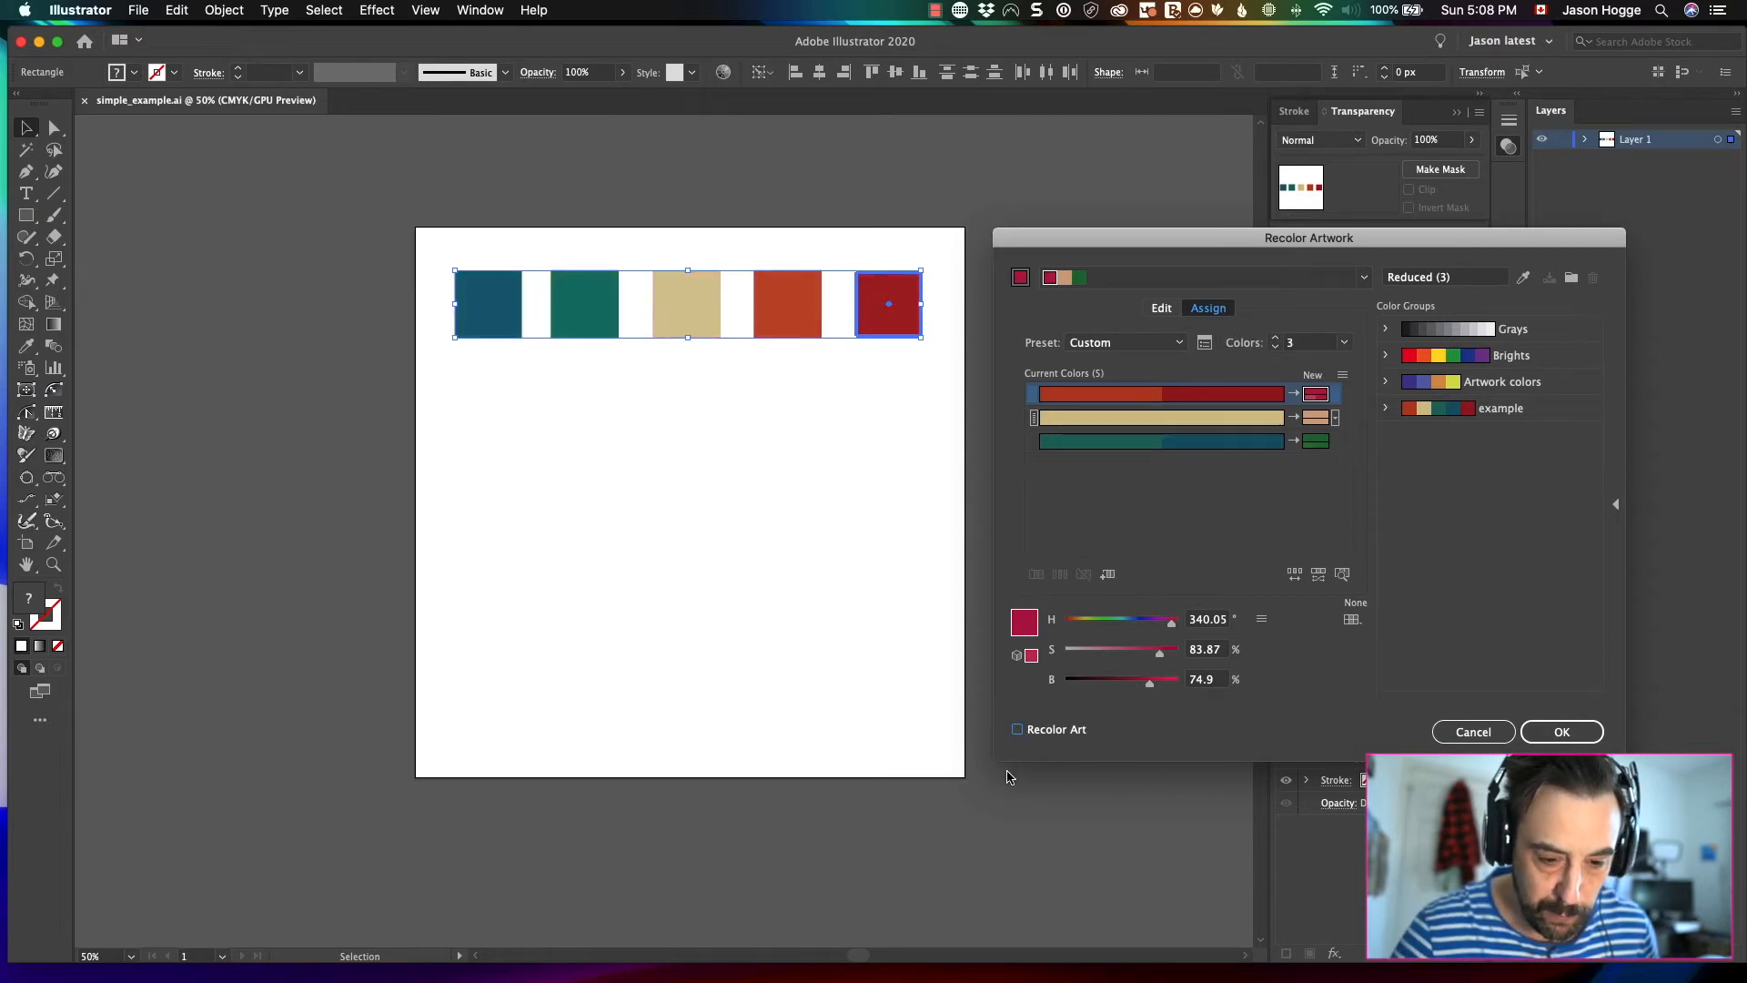
{"action": "left_click", "coordinate": [1017, 729]}
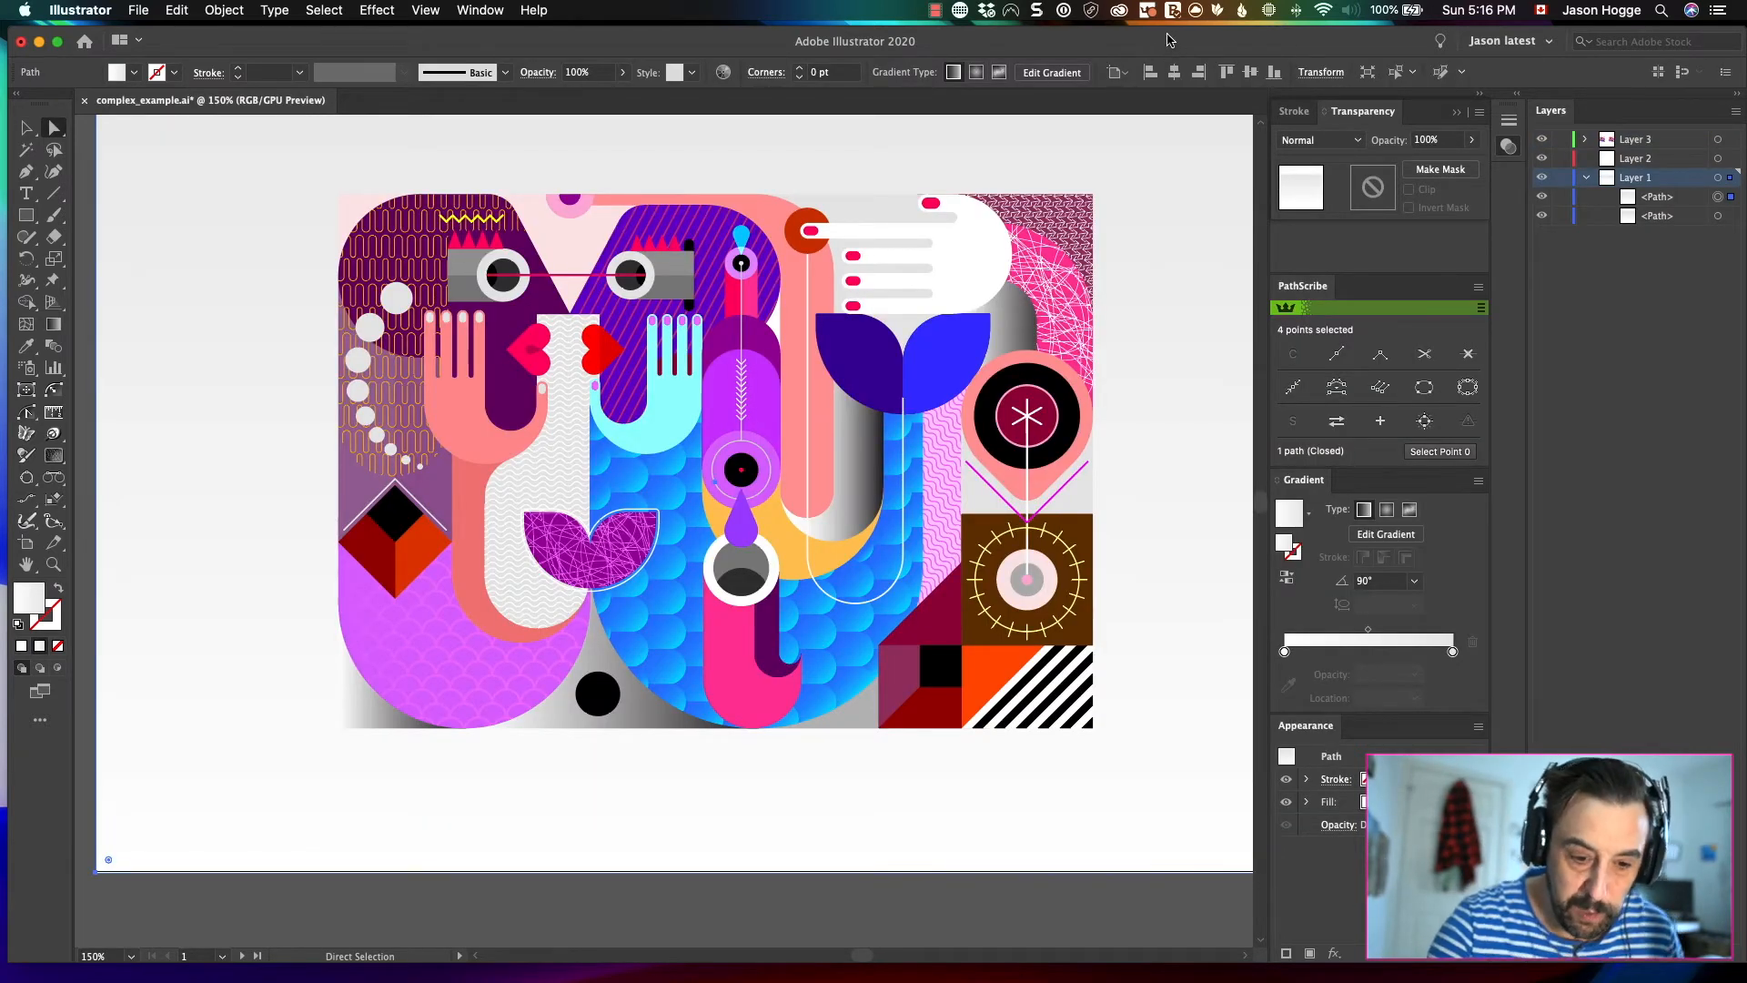
- Select one of the blue gradient scale shapes near the middle of the complex_example.ai illustration
{"action": "left_click_drag", "start_coordinate": [1164, 40], "coordinate": [1153, 60]}
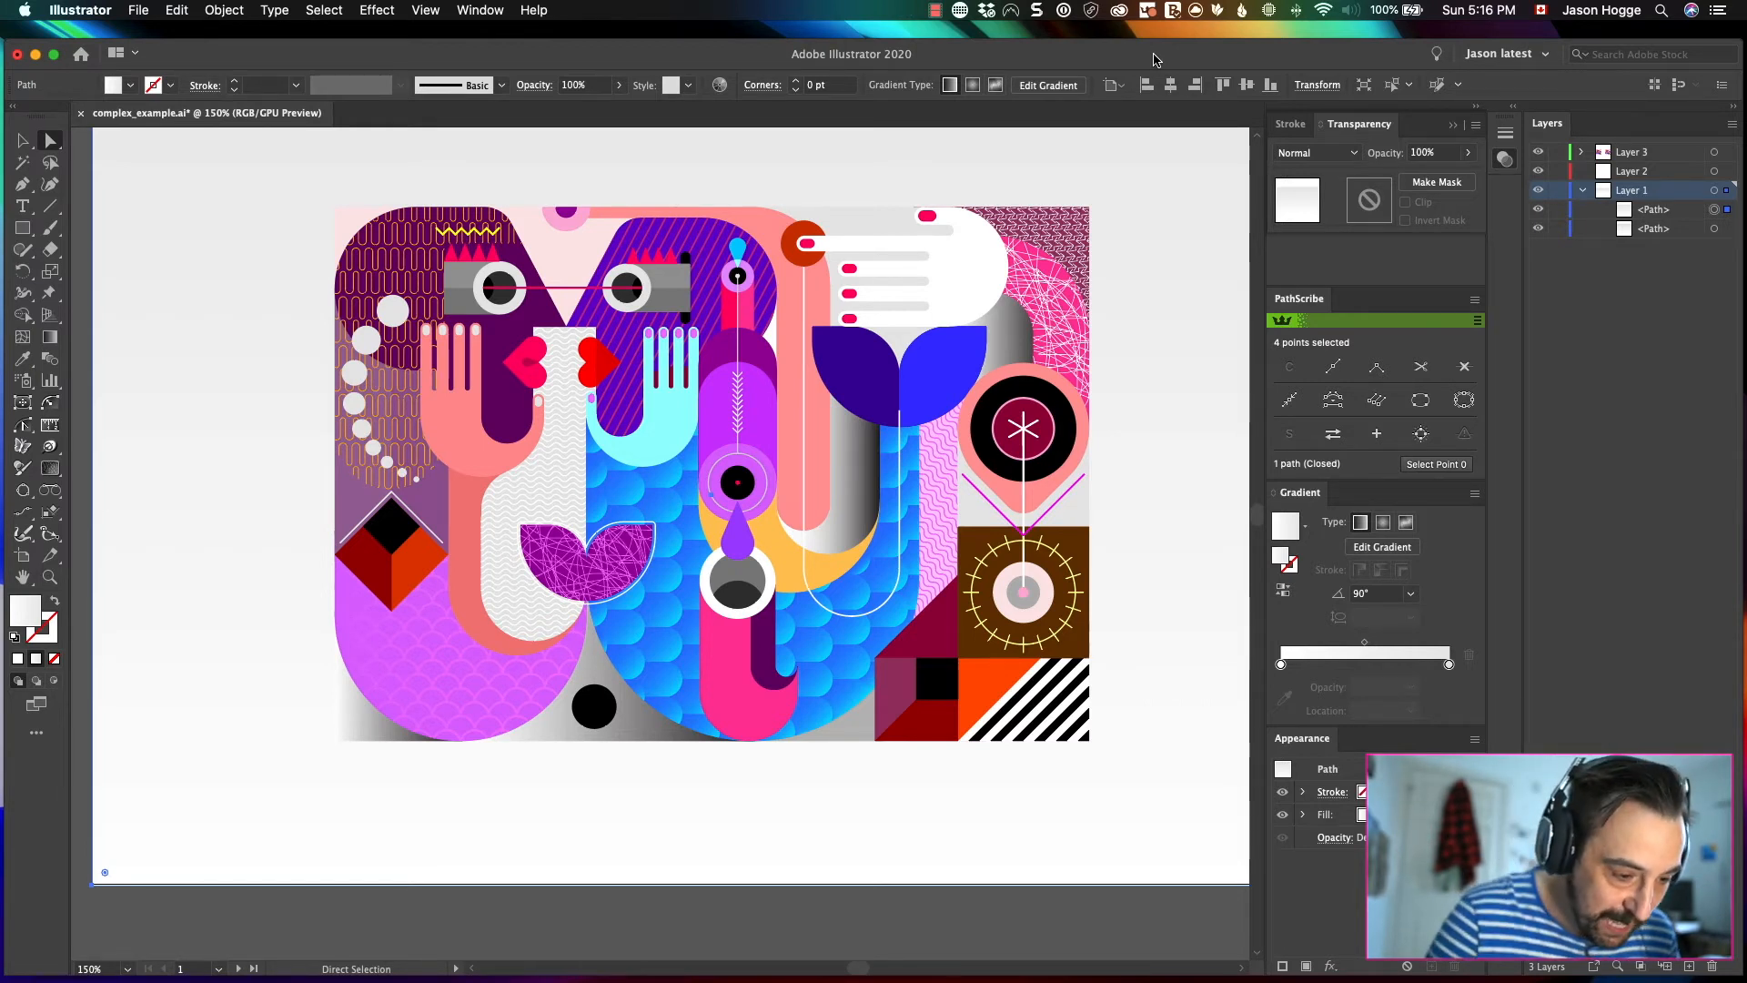
{"action": "left_click", "coordinate": [672, 504]}
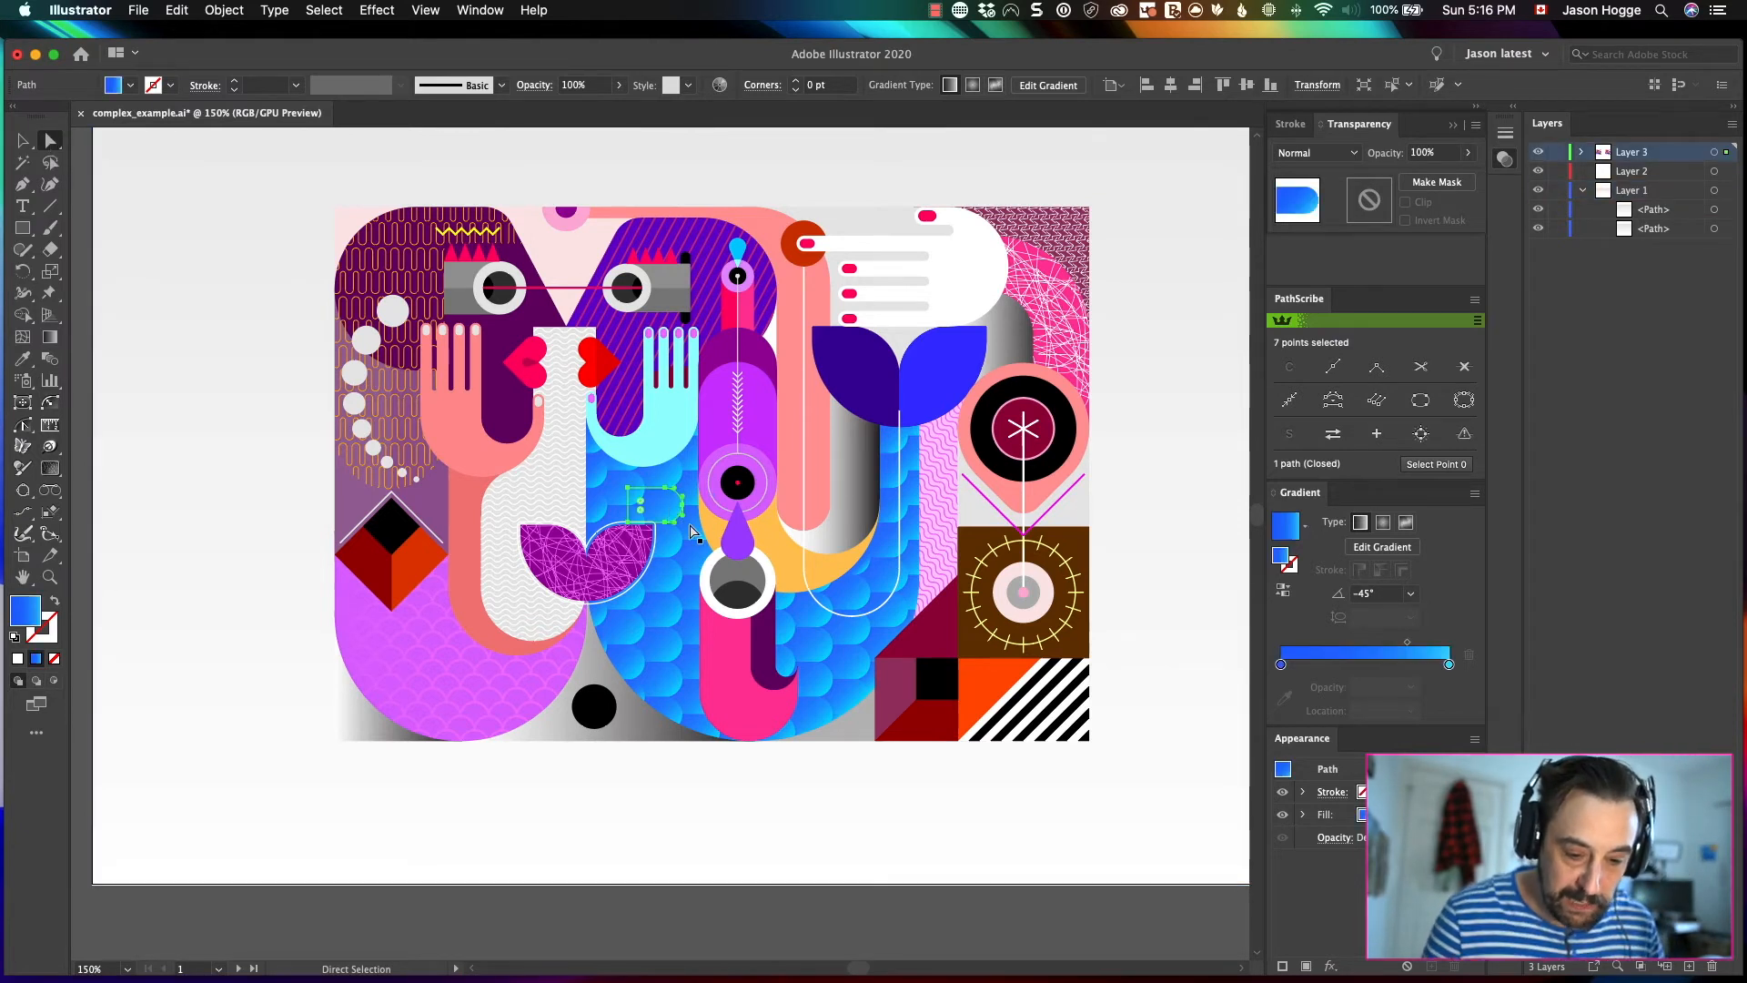
- Select all shapes that share the fill color of the selected blue gradient scale
{"action": "left_click", "coordinate": [325, 10]}
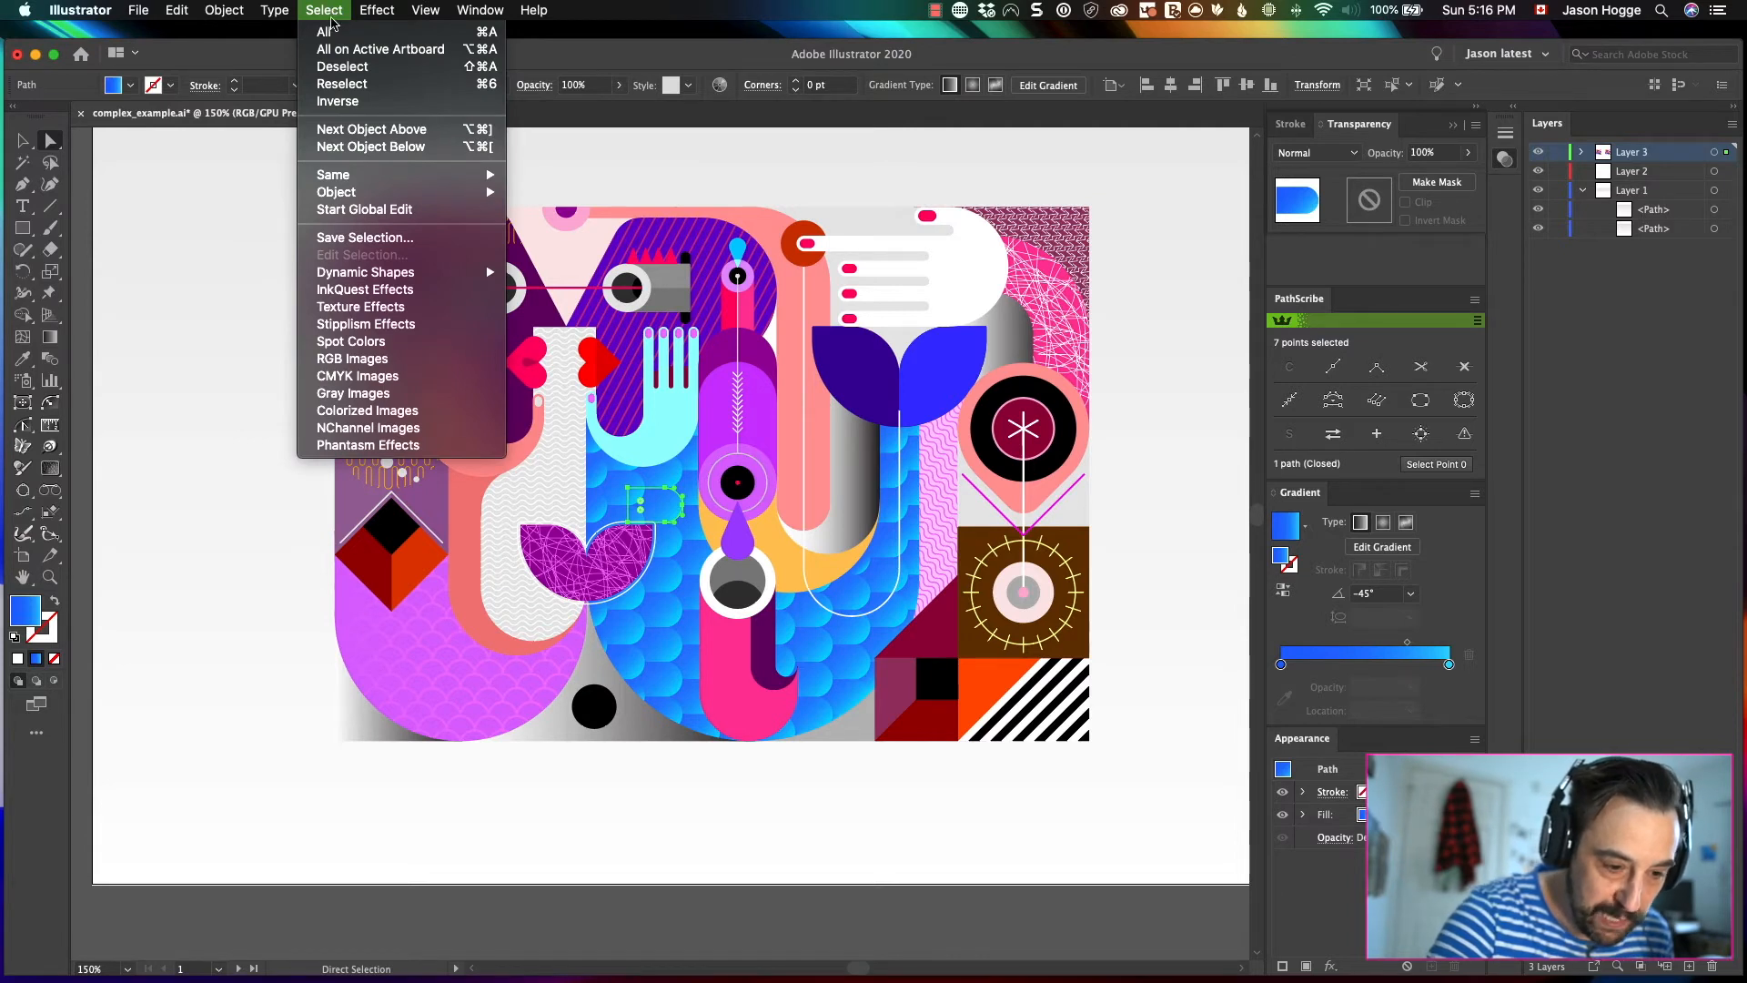
{"action": "mouse_move", "coordinate": [410, 174]}
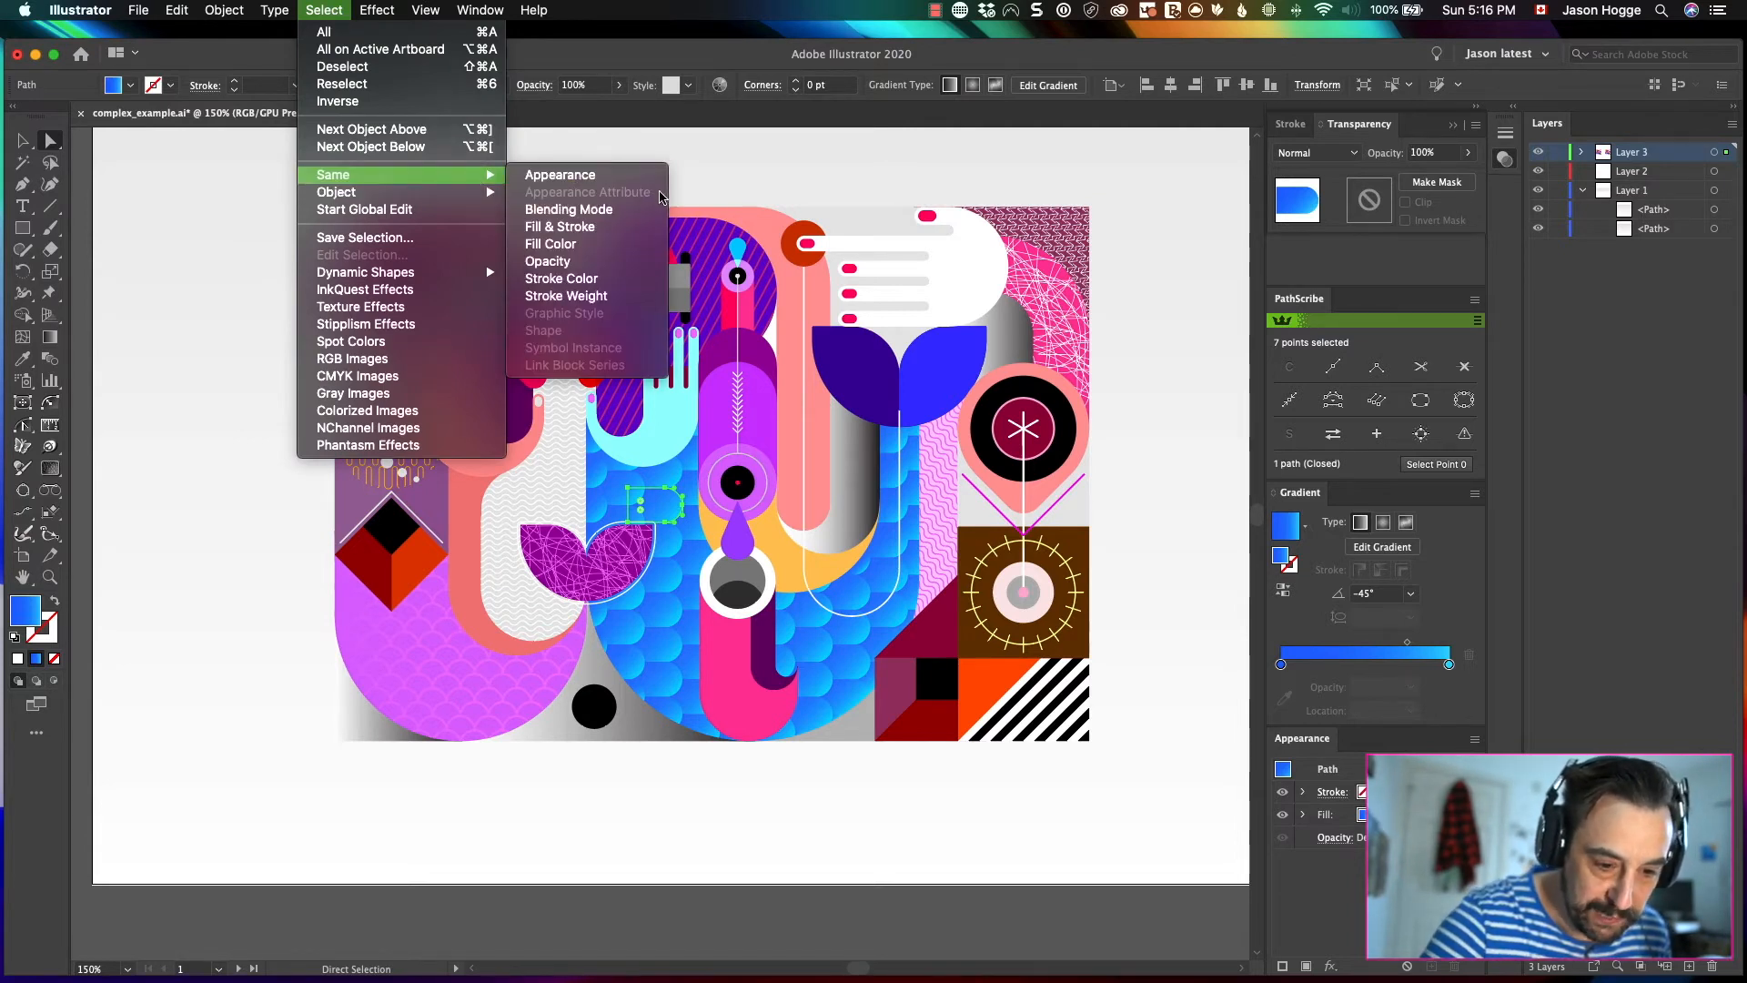
{"action": "left_click", "coordinate": [618, 251]}
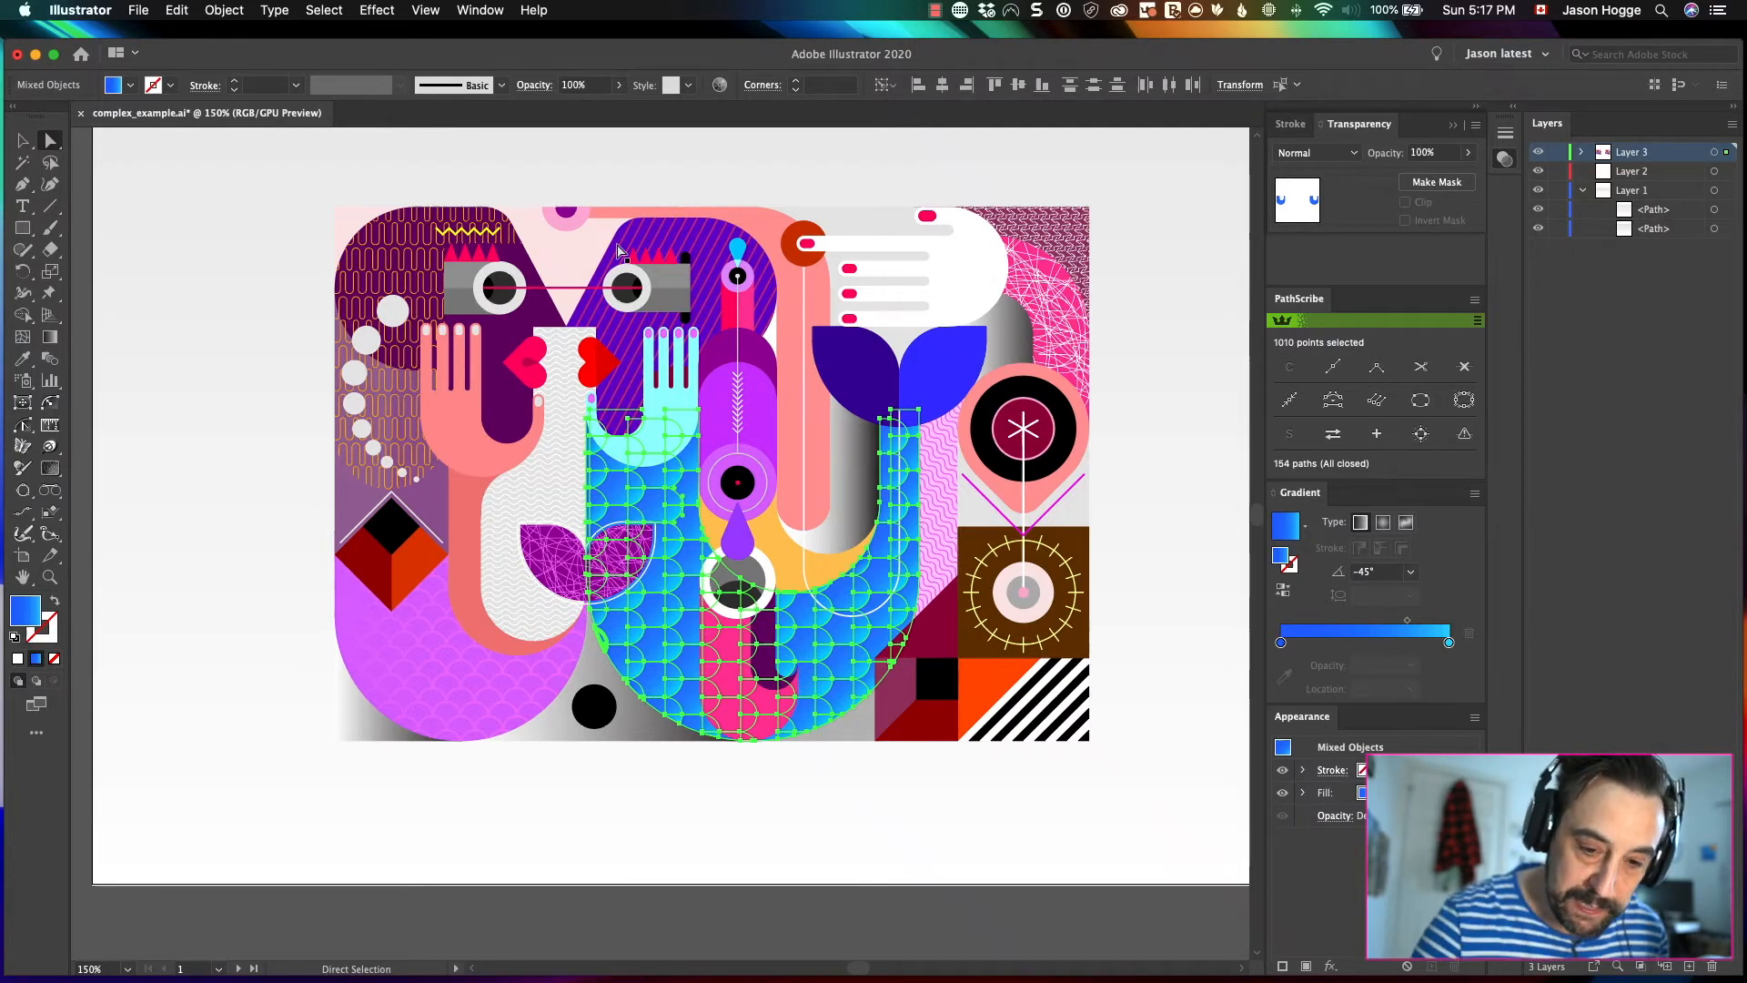
- Try to select the whole illustration with the Selection tool, undoing the accidental move of the background
{"action": "left_click", "coordinate": [1143, 183]}
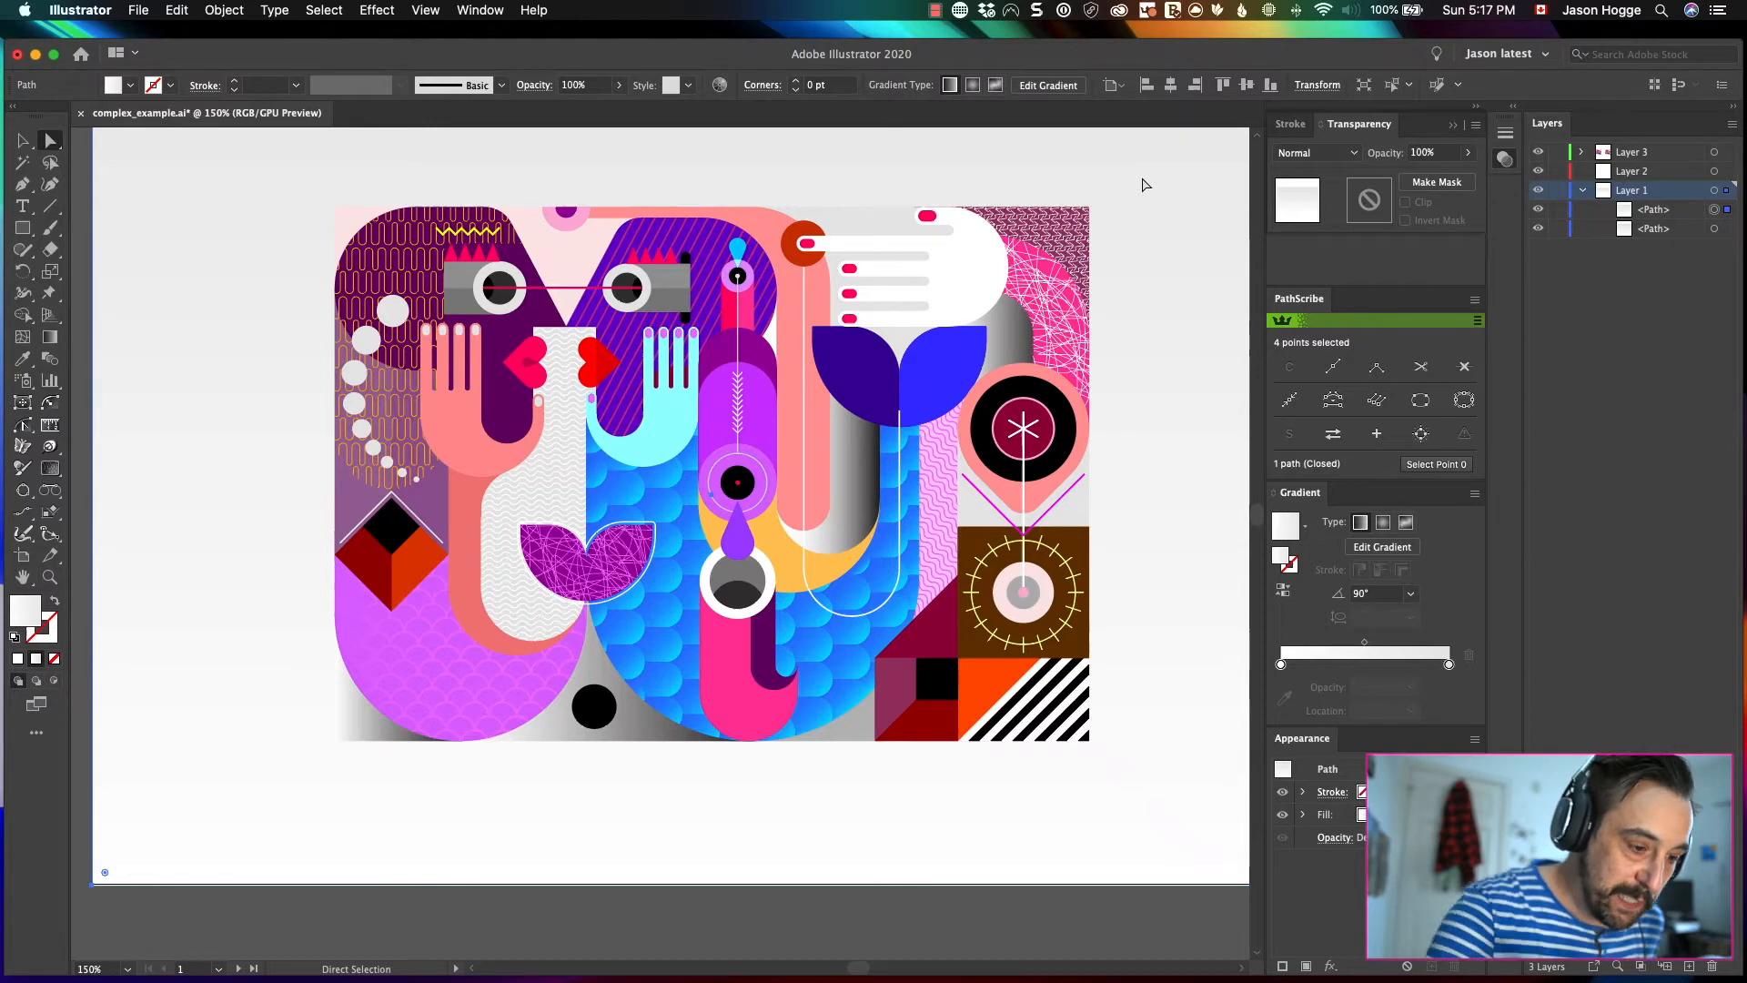
{"action": "left_click", "coordinate": [23, 141]}
{"action": "left_click_drag", "start_coordinate": [271, 156], "coordinate": [907, 739]}
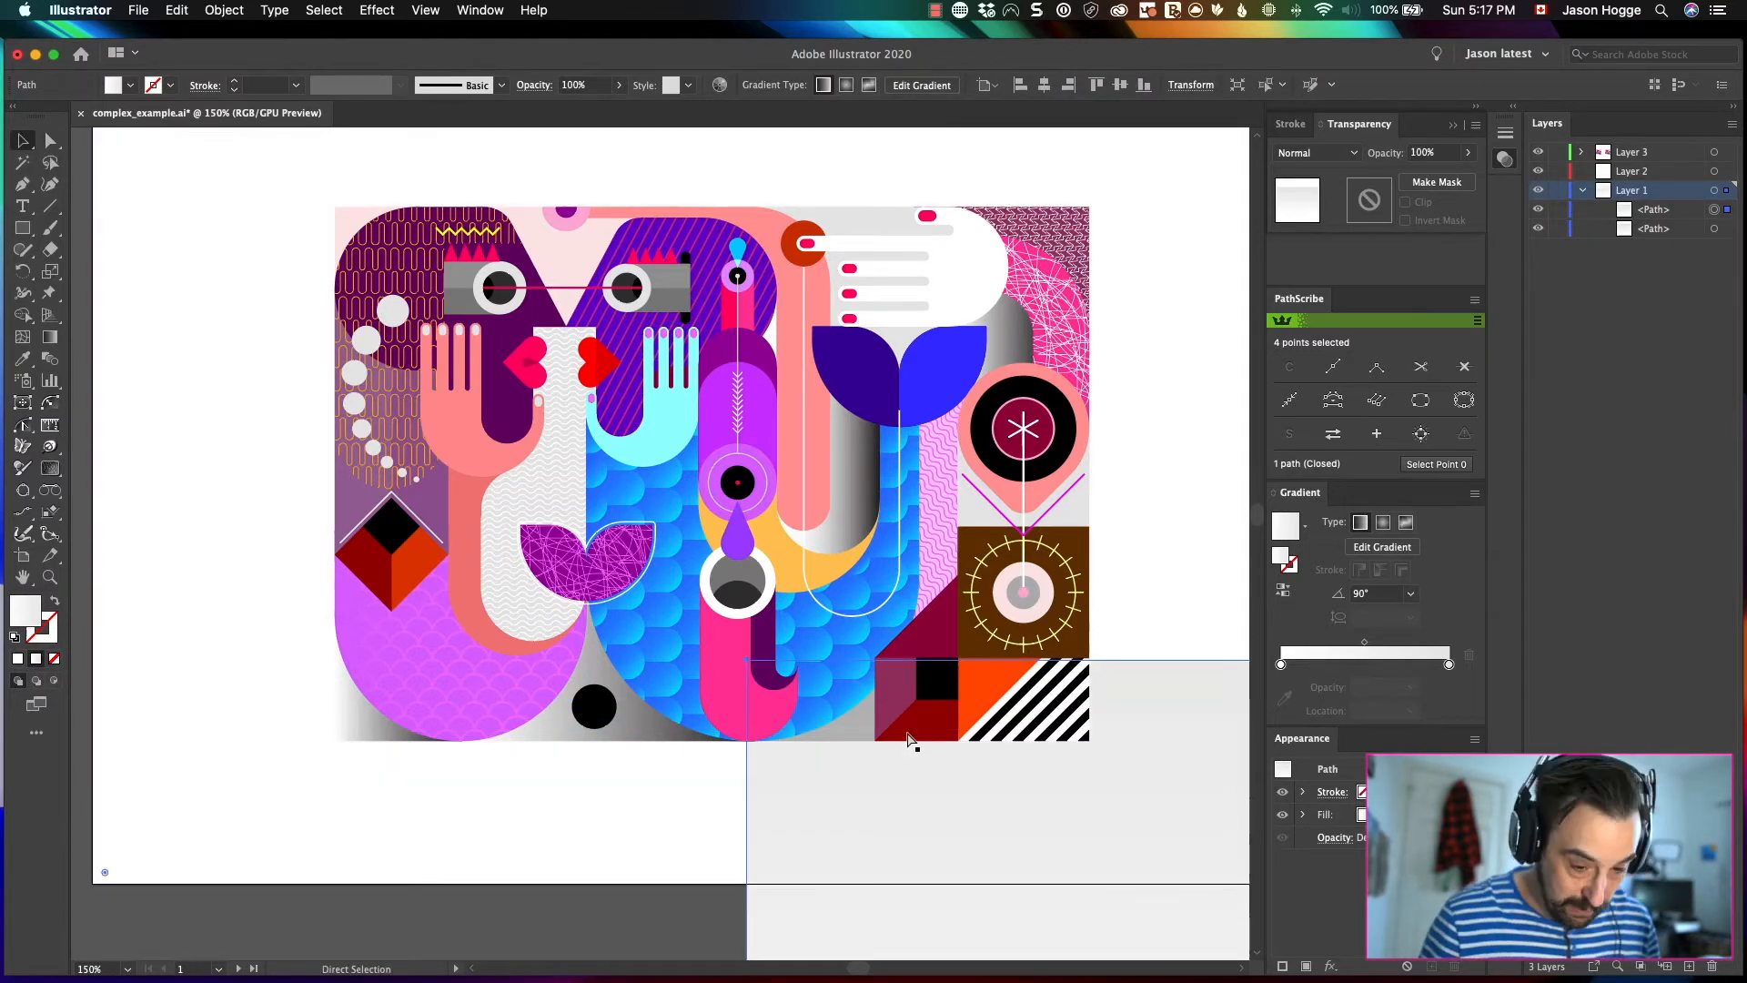
{"action": "key", "text": "super+z"}
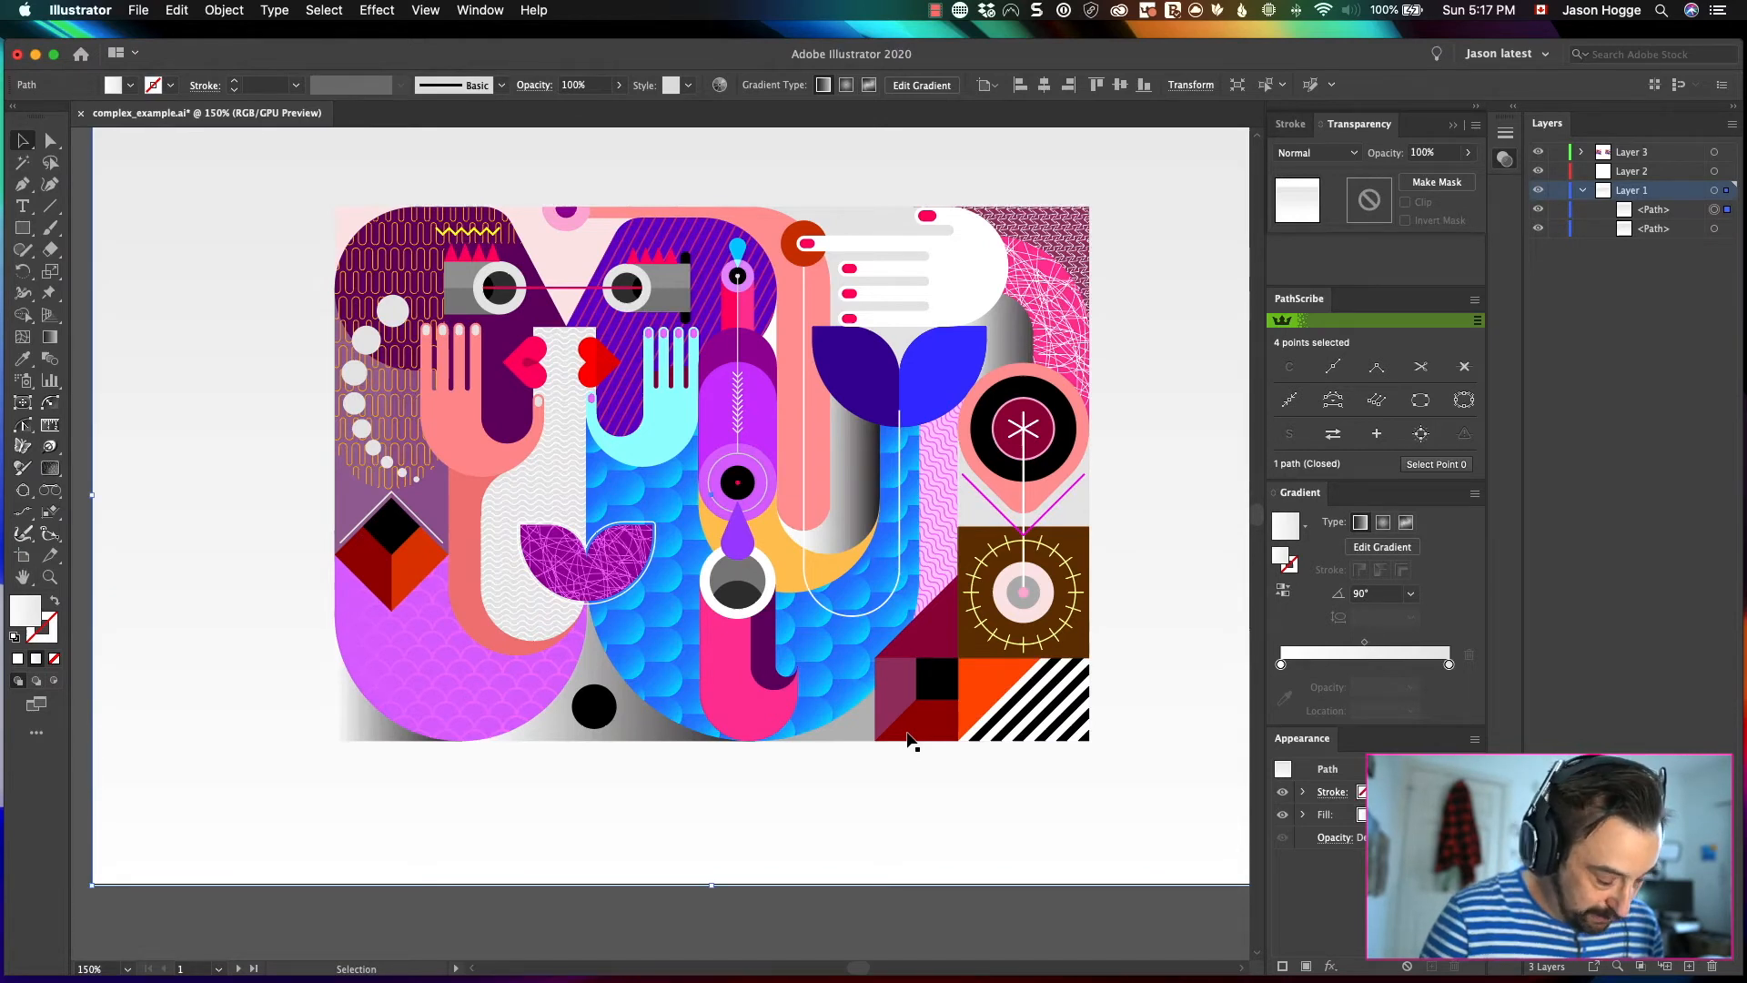
{"action": "left_click_drag", "start_coordinate": [268, 191], "coordinate": [268, 196]}
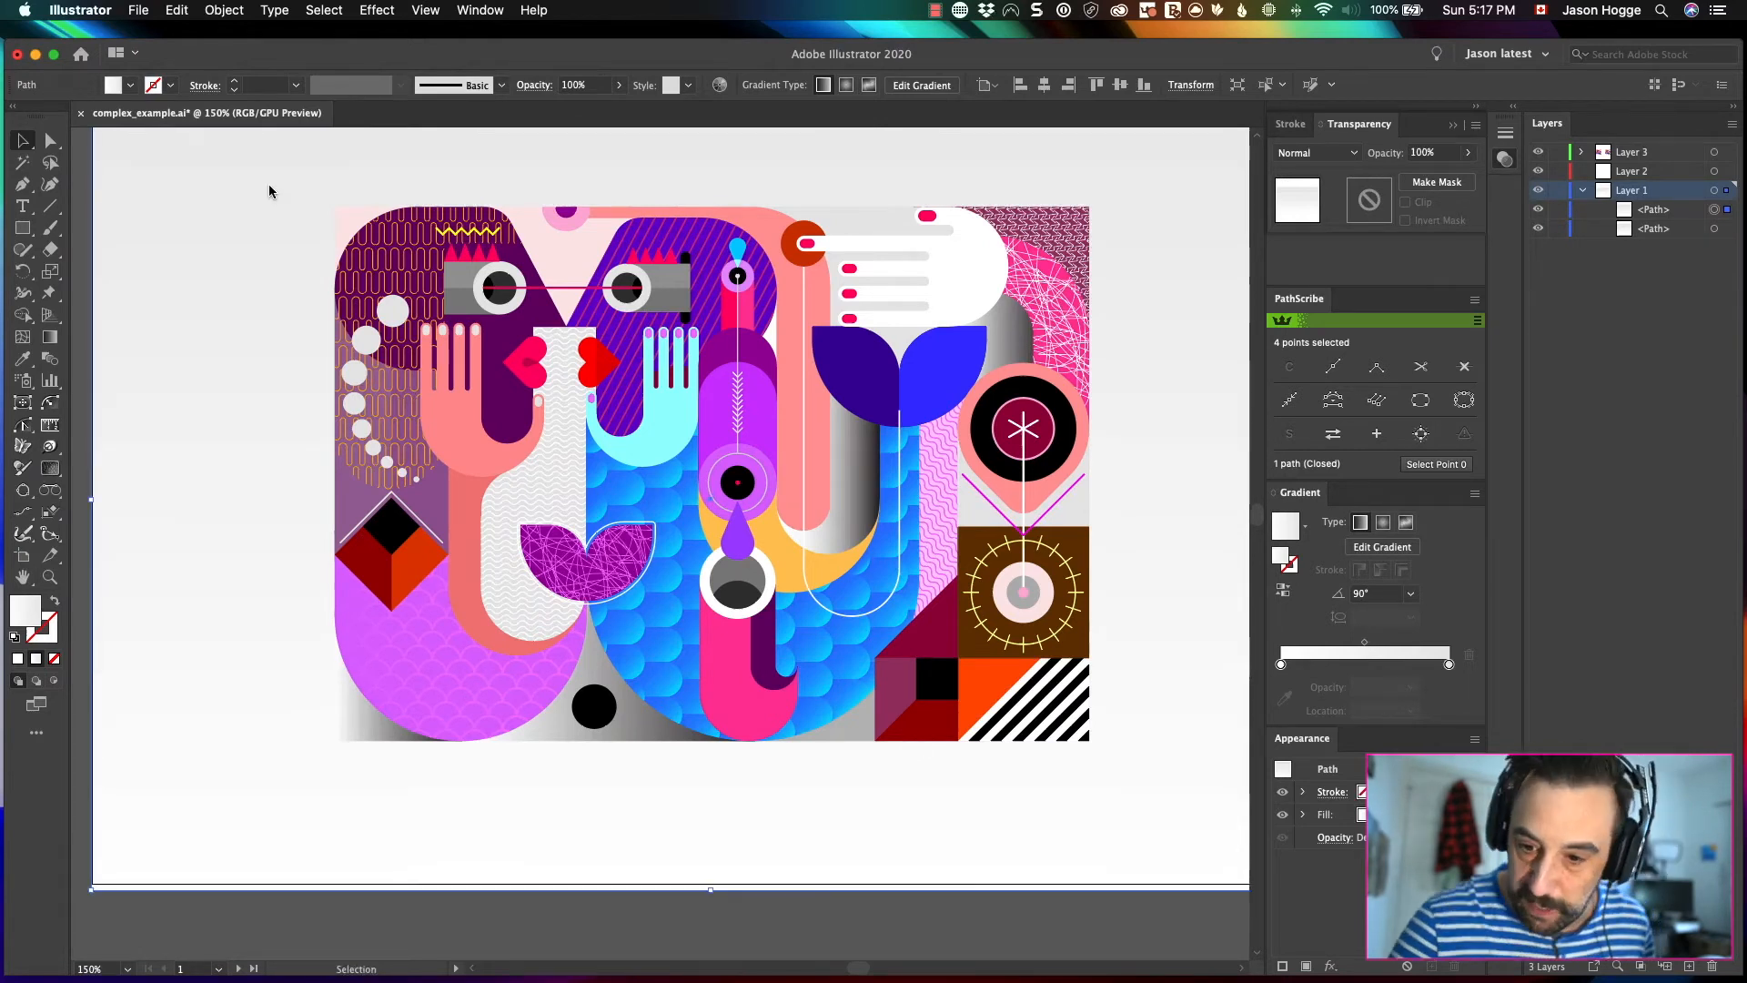
- Lock Layer 1 with the background and select the whole illustration
{"action": "left_click", "coordinate": [1557, 190]}
{"action": "left_click", "coordinate": [1557, 190]}
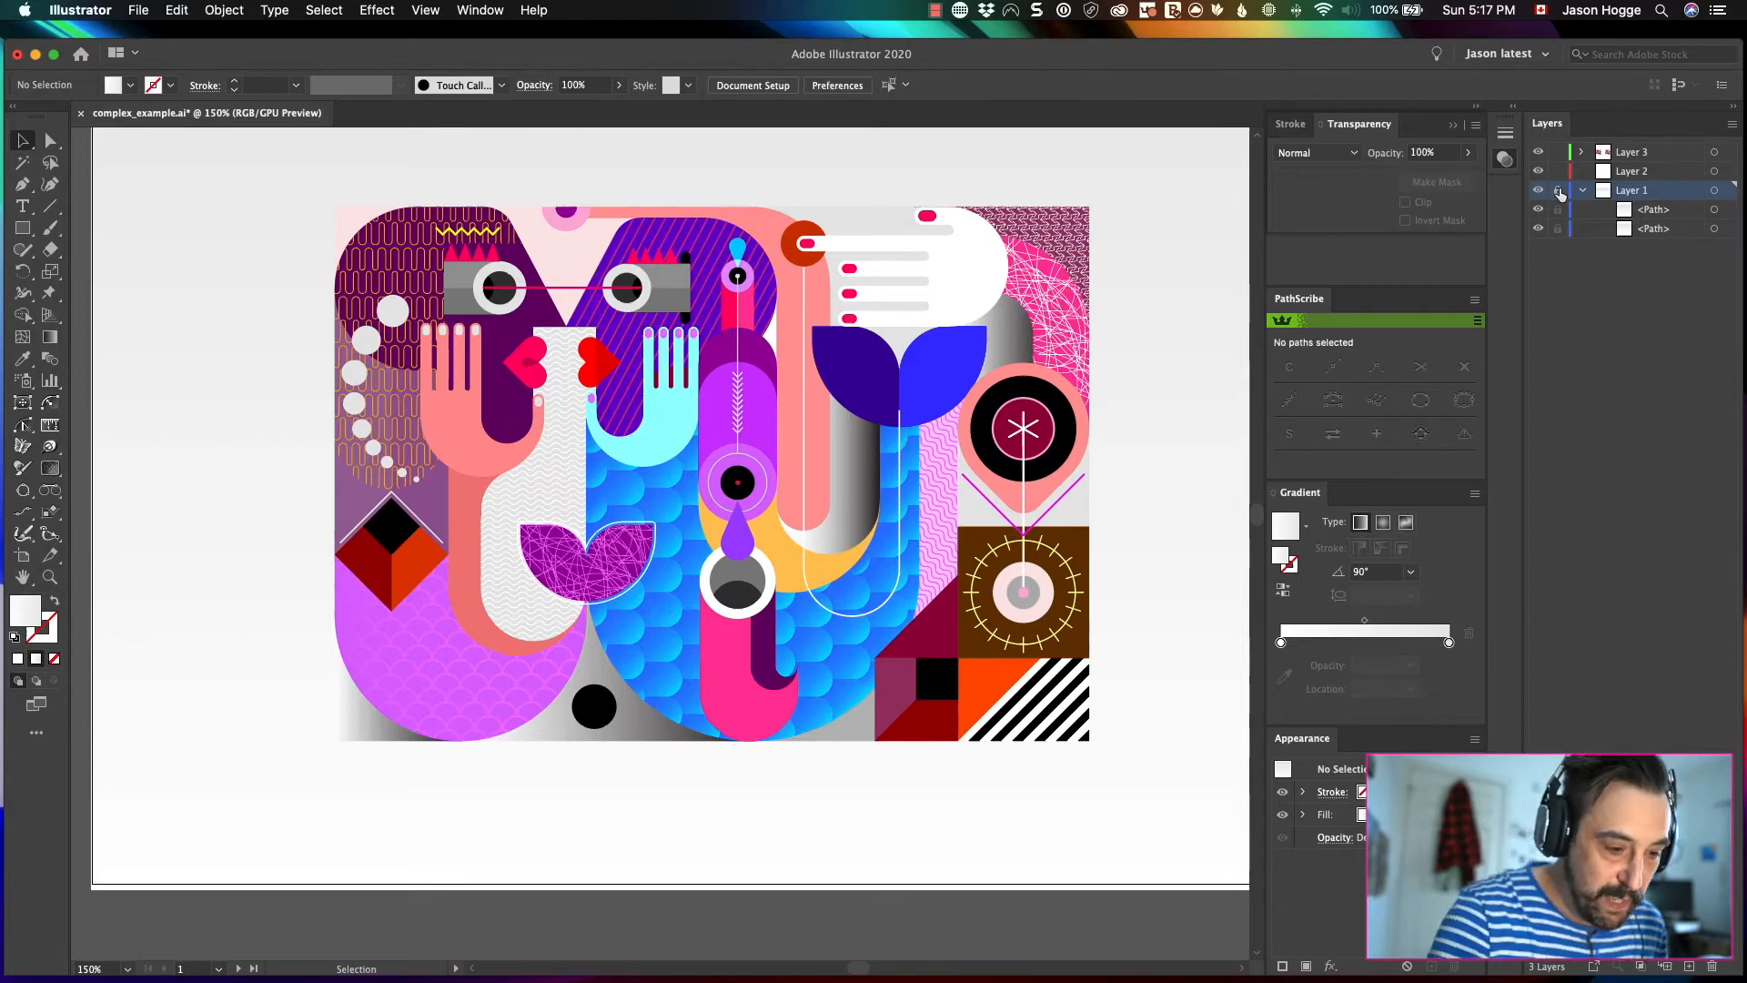
{"action": "left_click_drag", "start_coordinate": [190, 150], "coordinate": [1144, 764]}
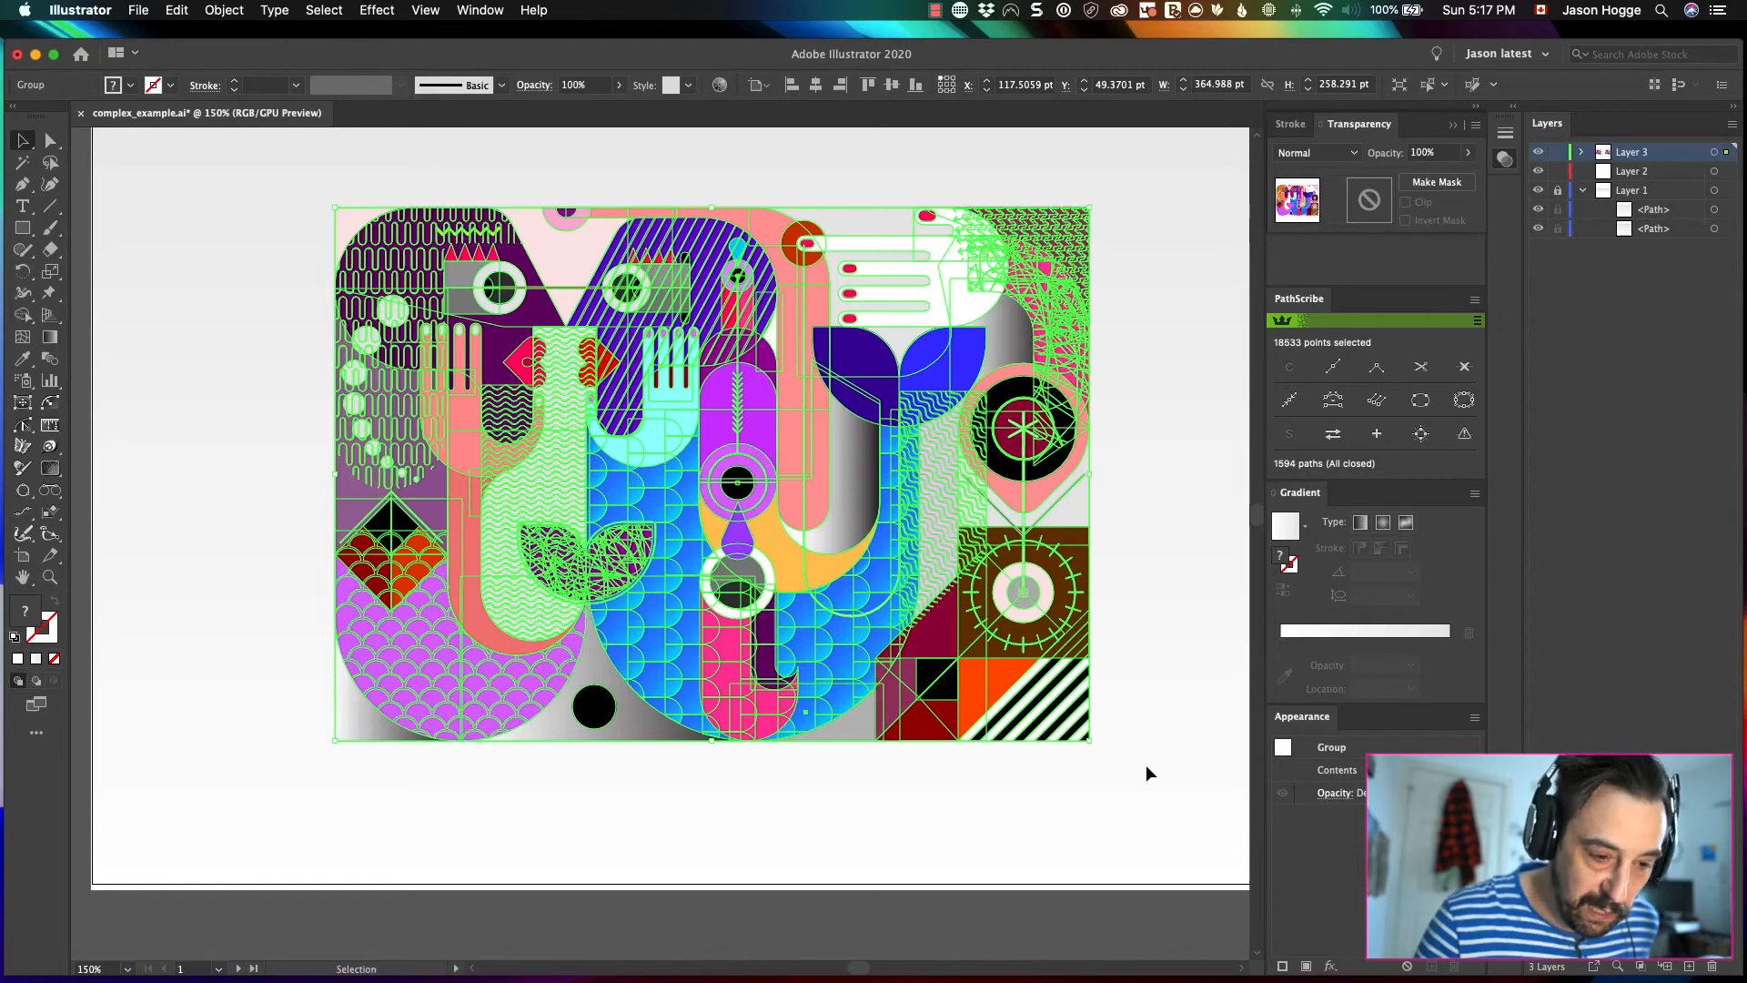
- Open Recolor Artwork for the illustration and link its harmony colors on the color wheel
{"action": "left_click", "coordinate": [720, 85]}
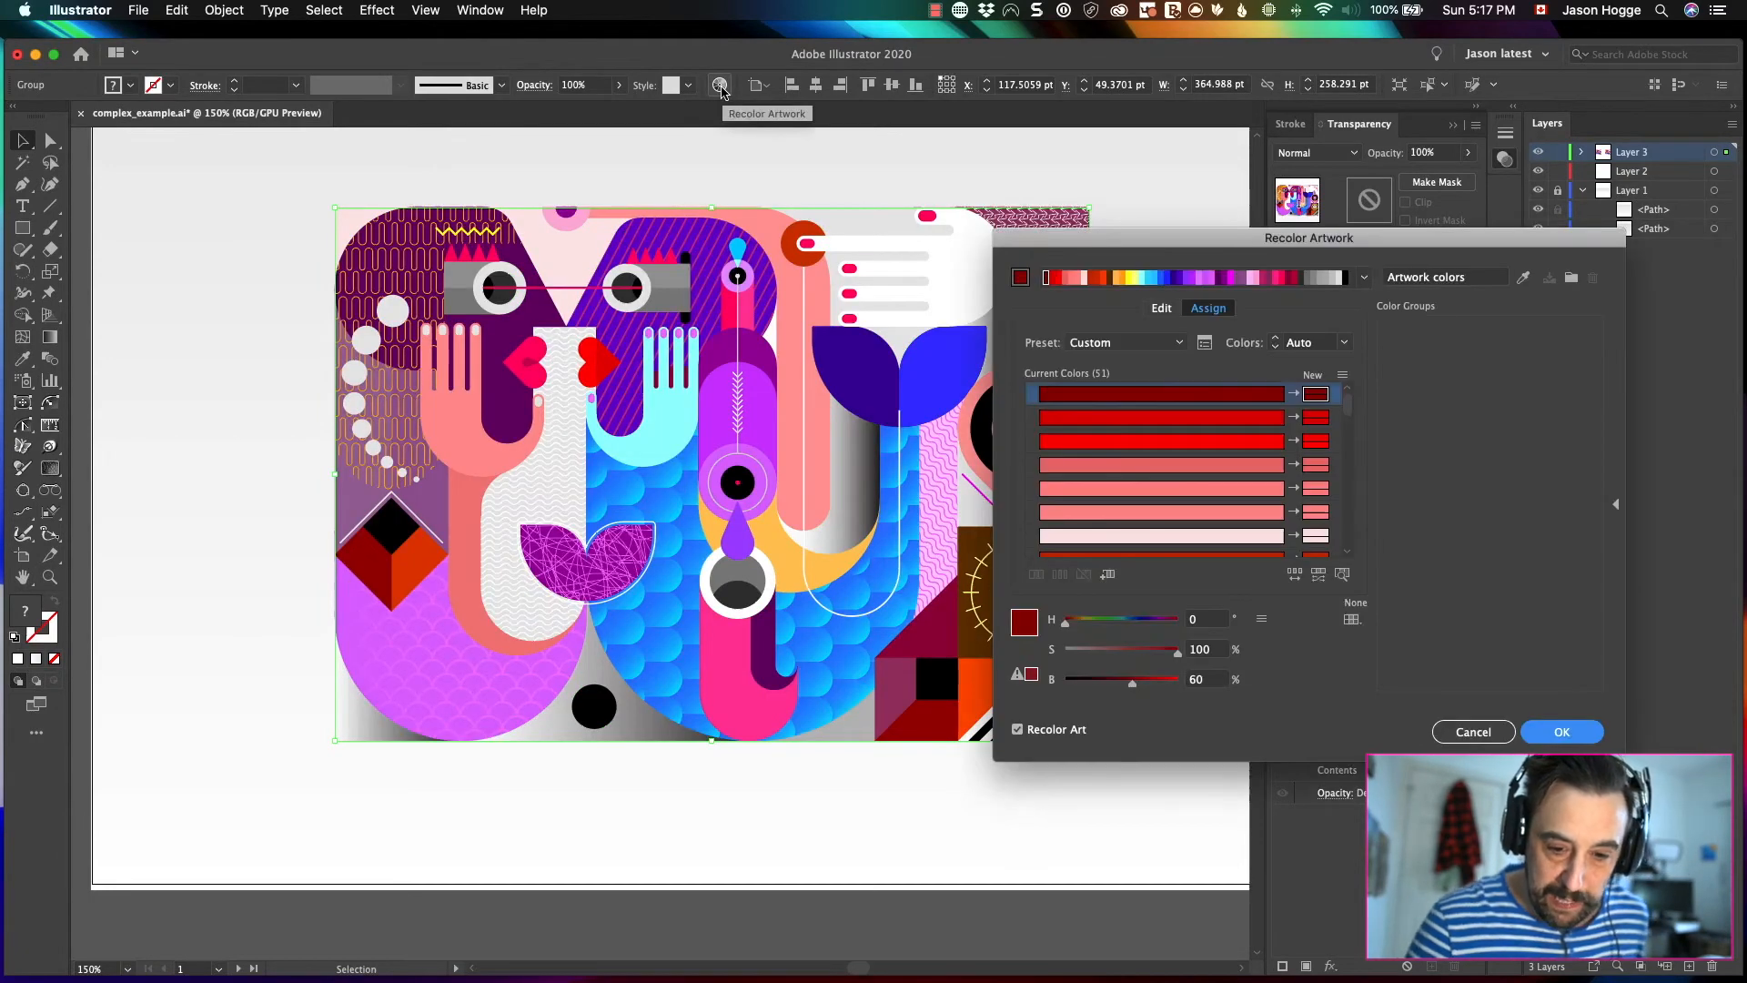
{"action": "left_click_drag", "start_coordinate": [1506, 243], "coordinate": [1119, 164]}
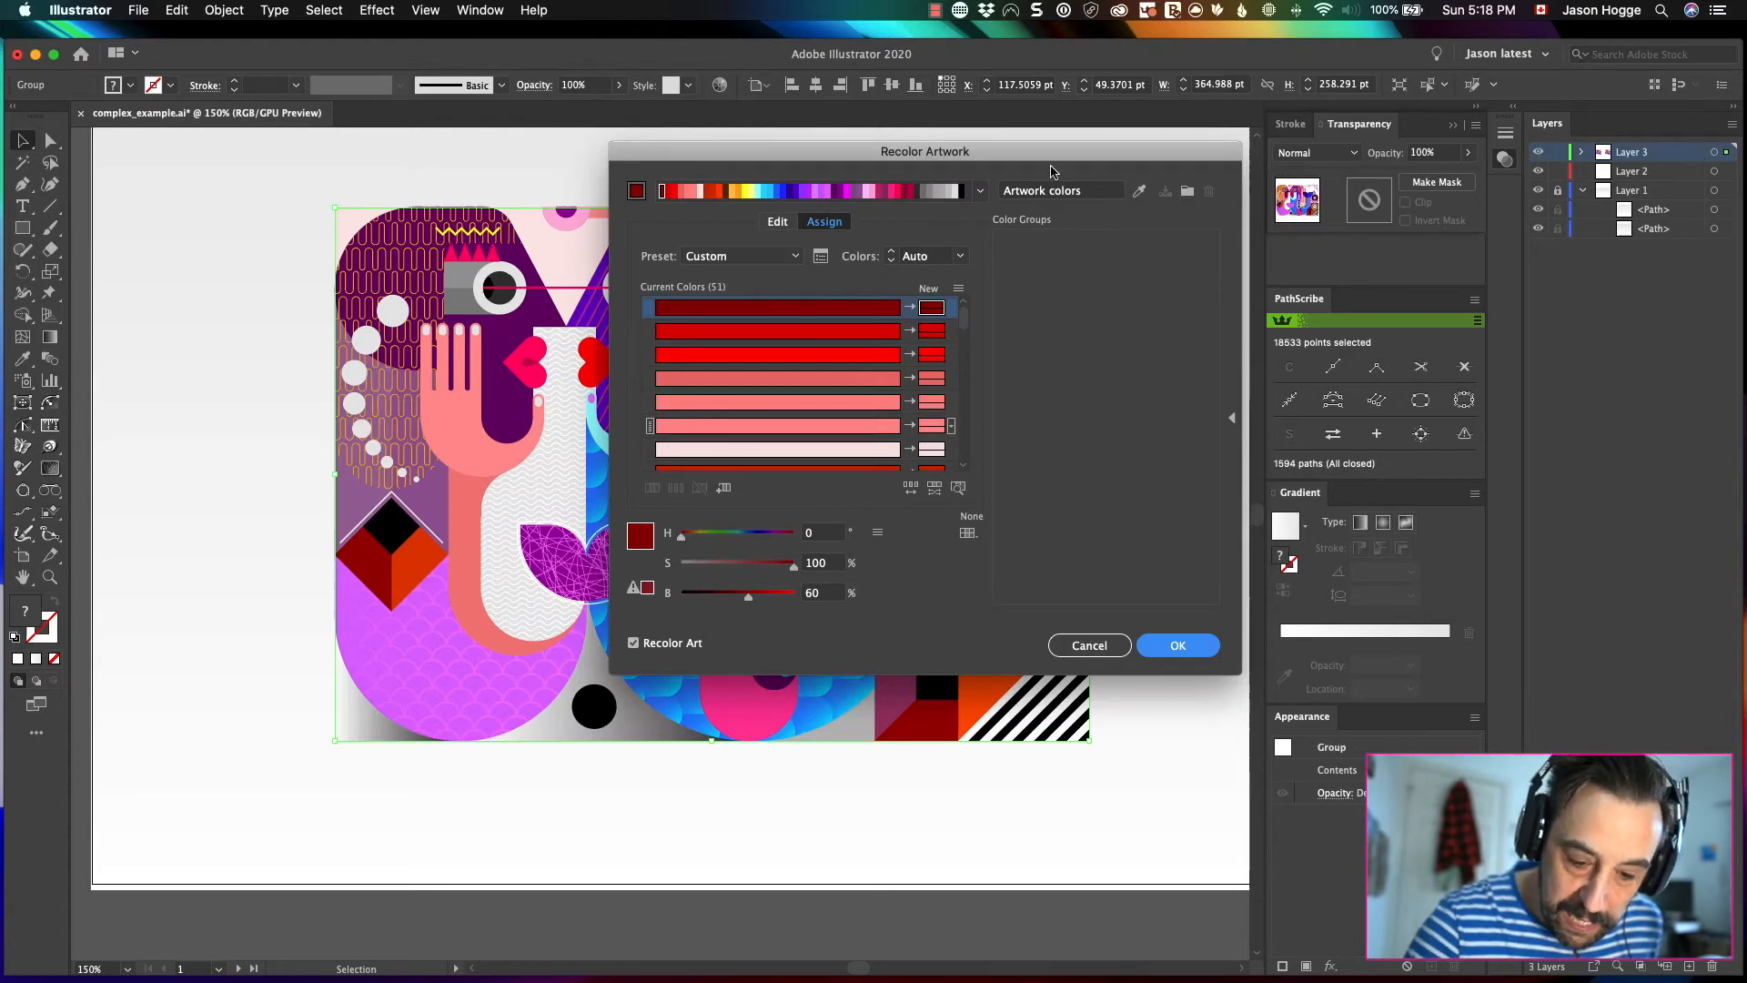
{"action": "left_click_drag", "start_coordinate": [1061, 160], "coordinate": [1071, 174]}
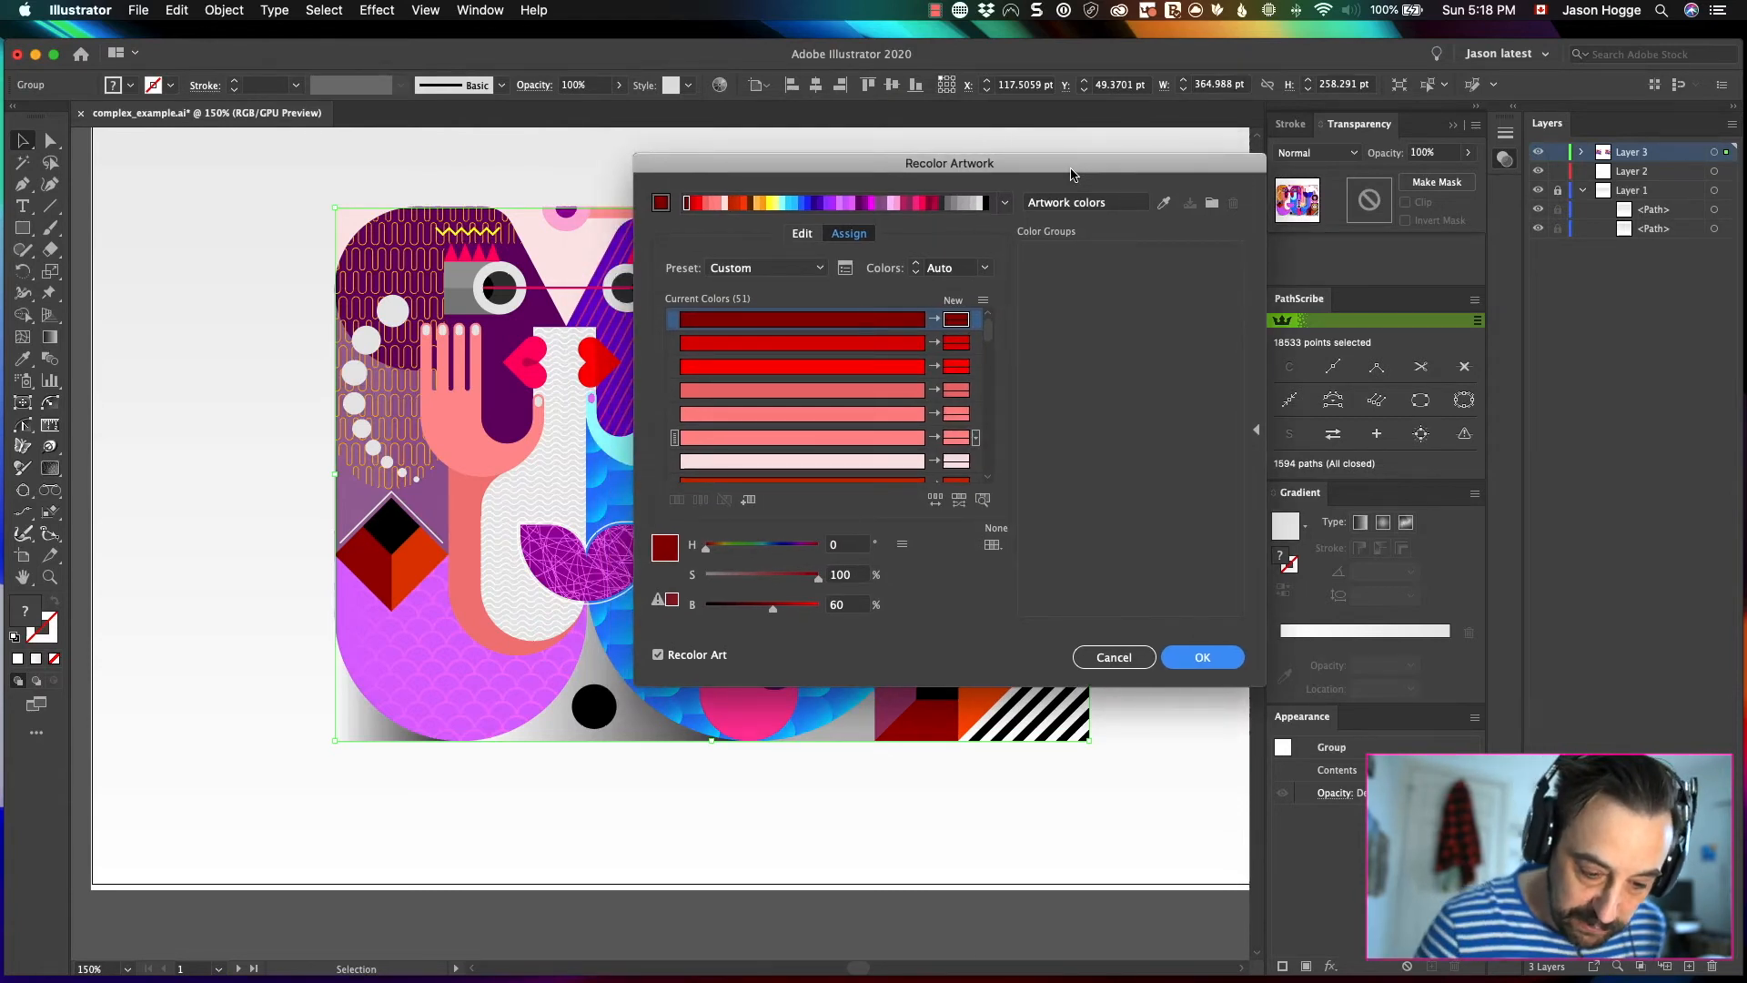
{"action": "left_click", "coordinate": [806, 233]}
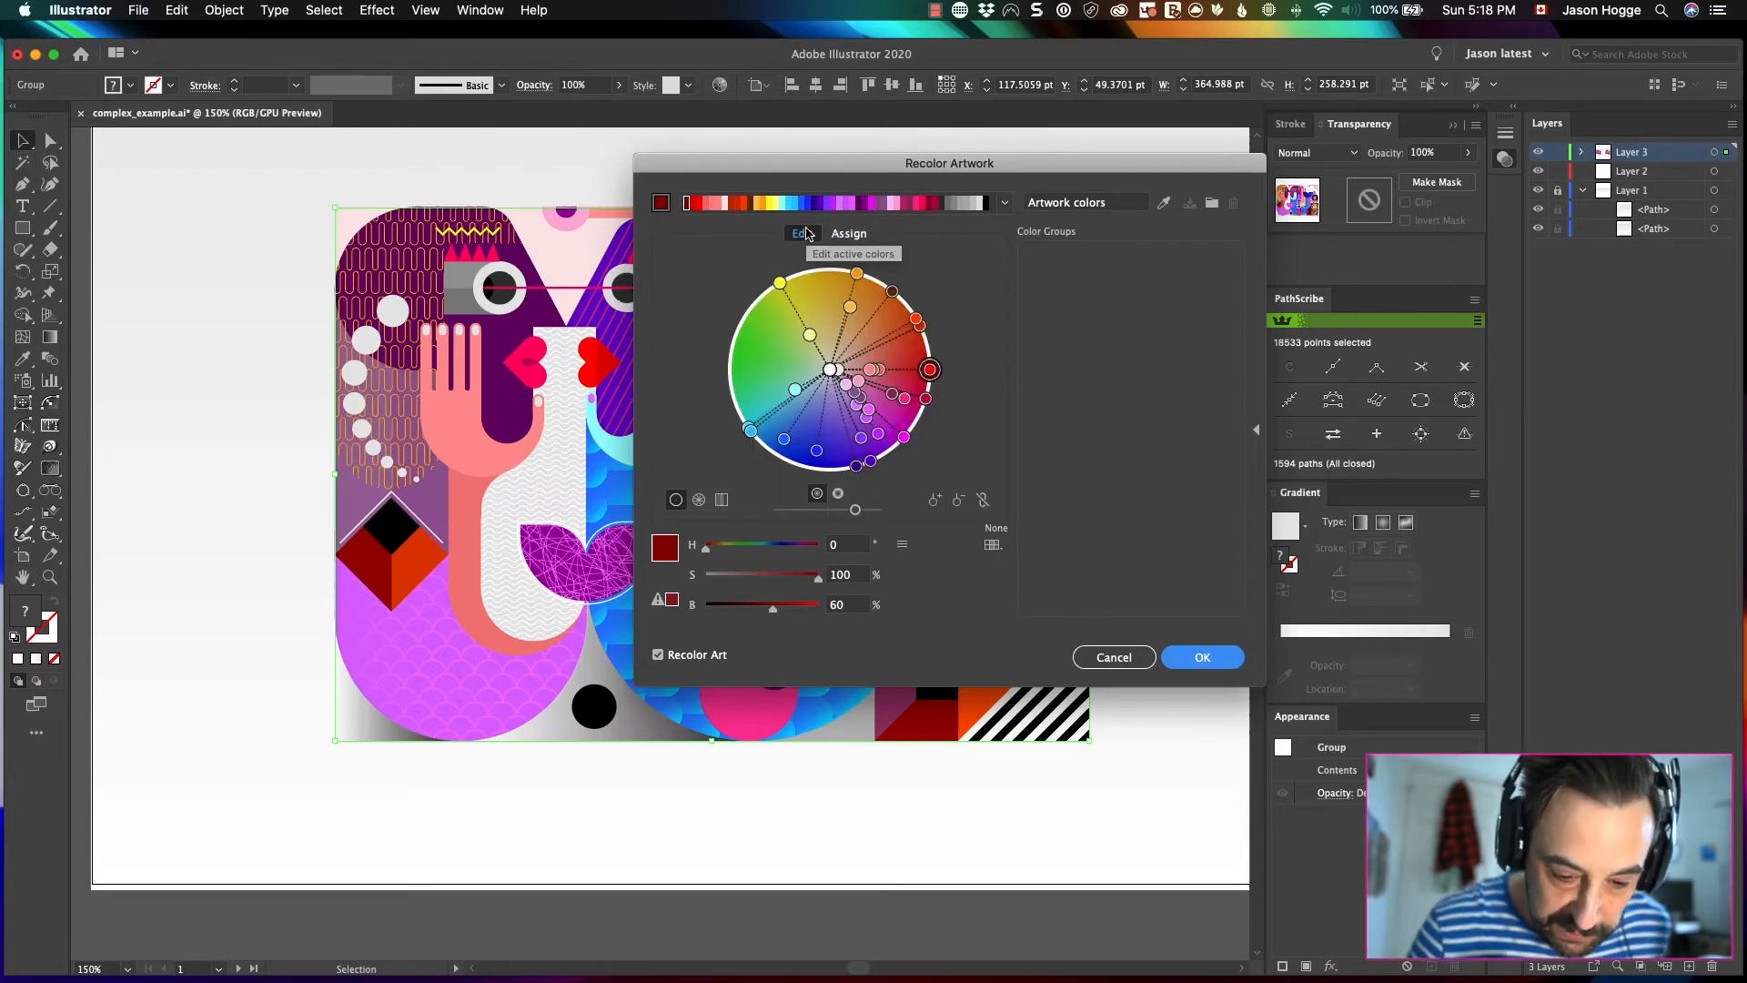
{"action": "left_click", "coordinate": [982, 500]}
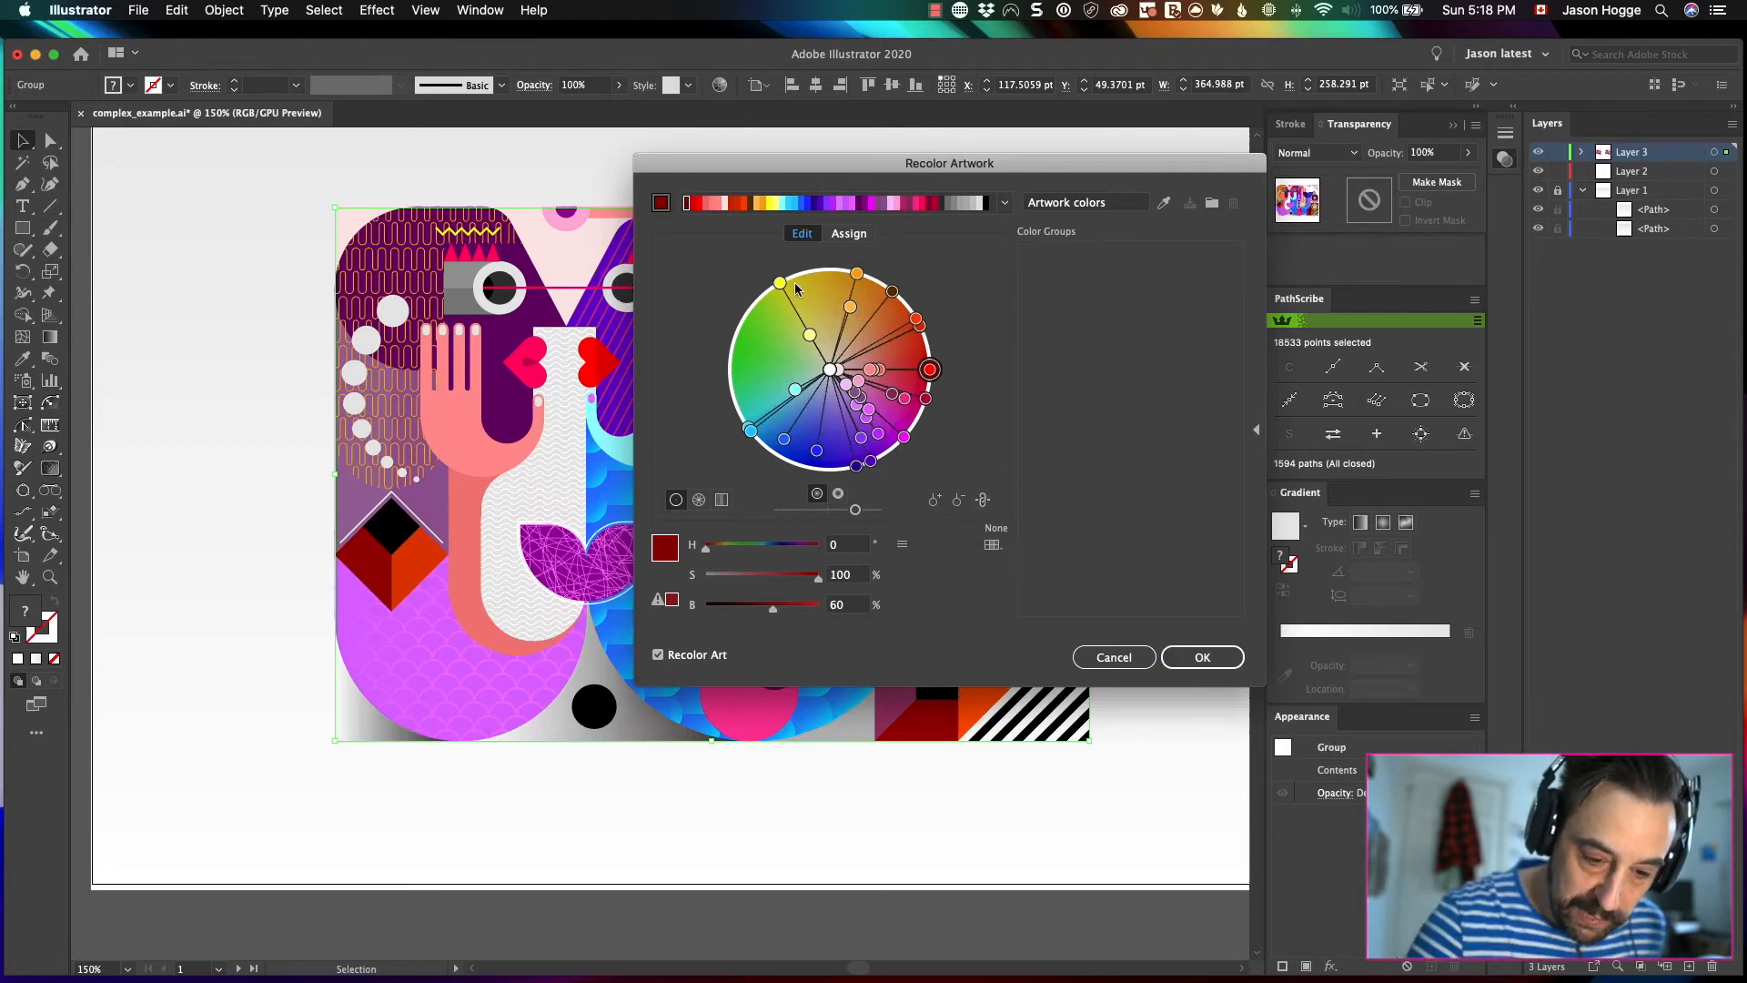
- Rotate the linked colors until the yellow turns green, hue about 104°, and rotate them back with the red marker toward magenta
{"action": "left_click_drag", "start_coordinate": [779, 284], "coordinate": [744, 335]}
{"action": "left_click_drag", "start_coordinate": [1099, 164], "coordinate": [1475, 169]}
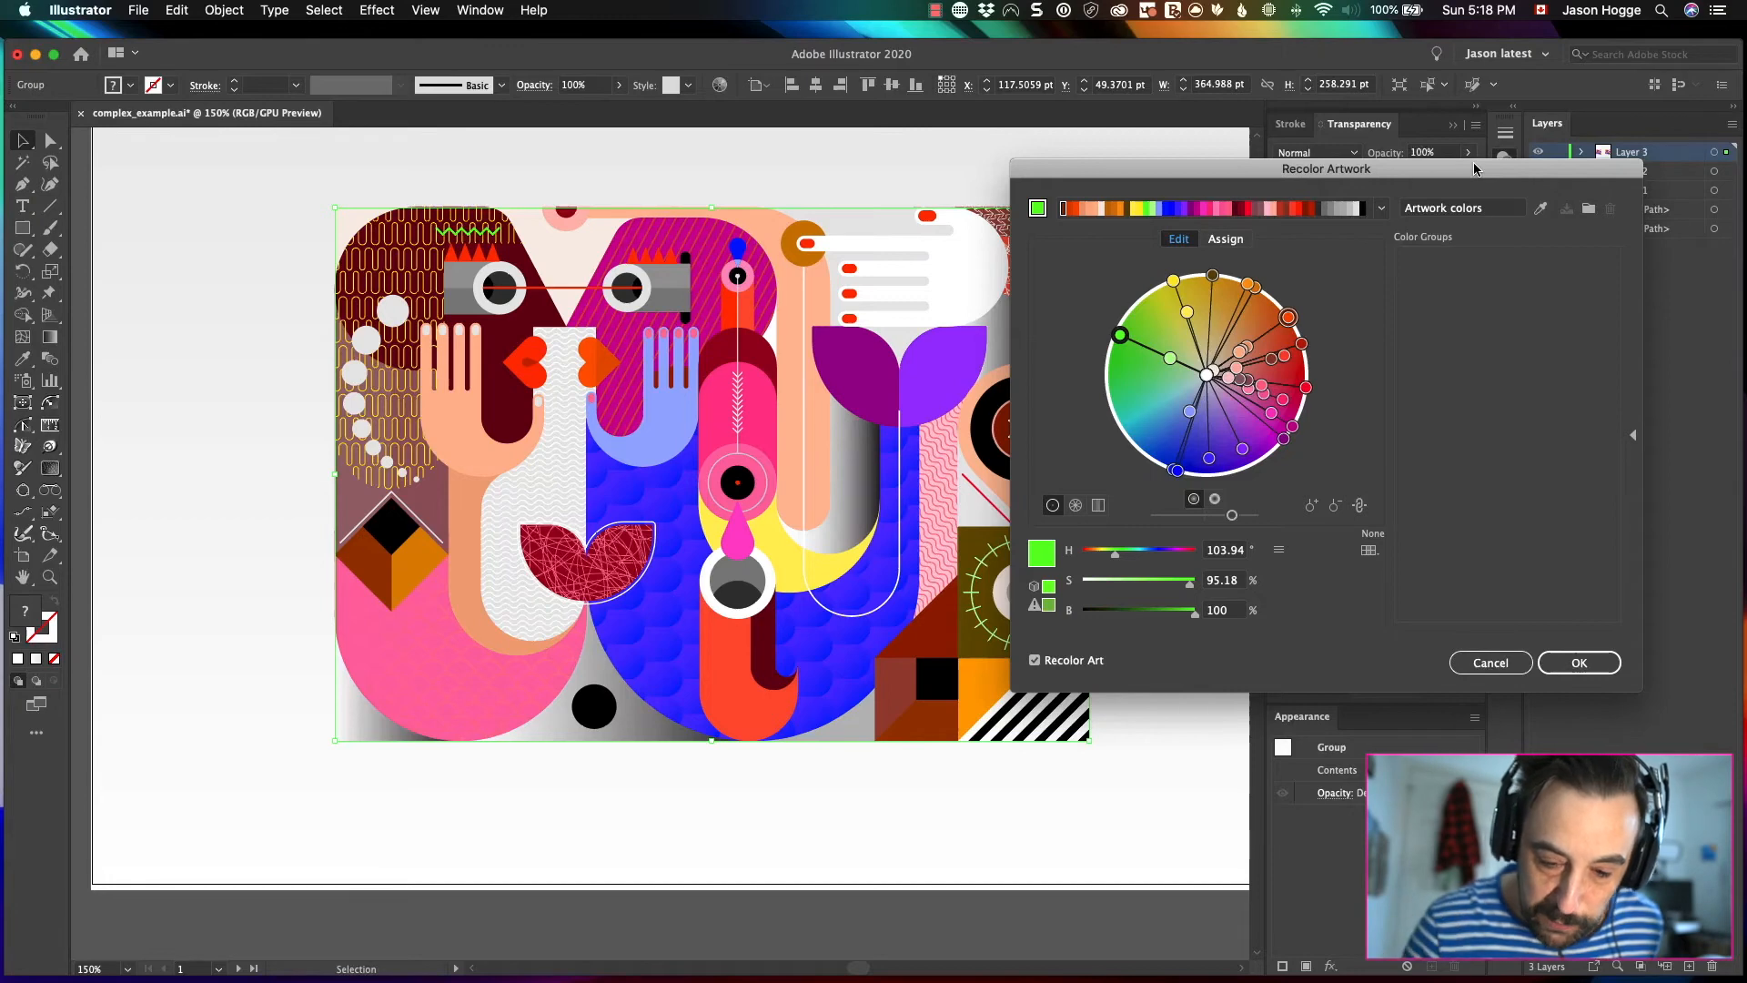
{"action": "left_click", "coordinate": [1305, 388]}
{"action": "left_click_drag", "start_coordinate": [1308, 391], "coordinate": [1271, 445]}
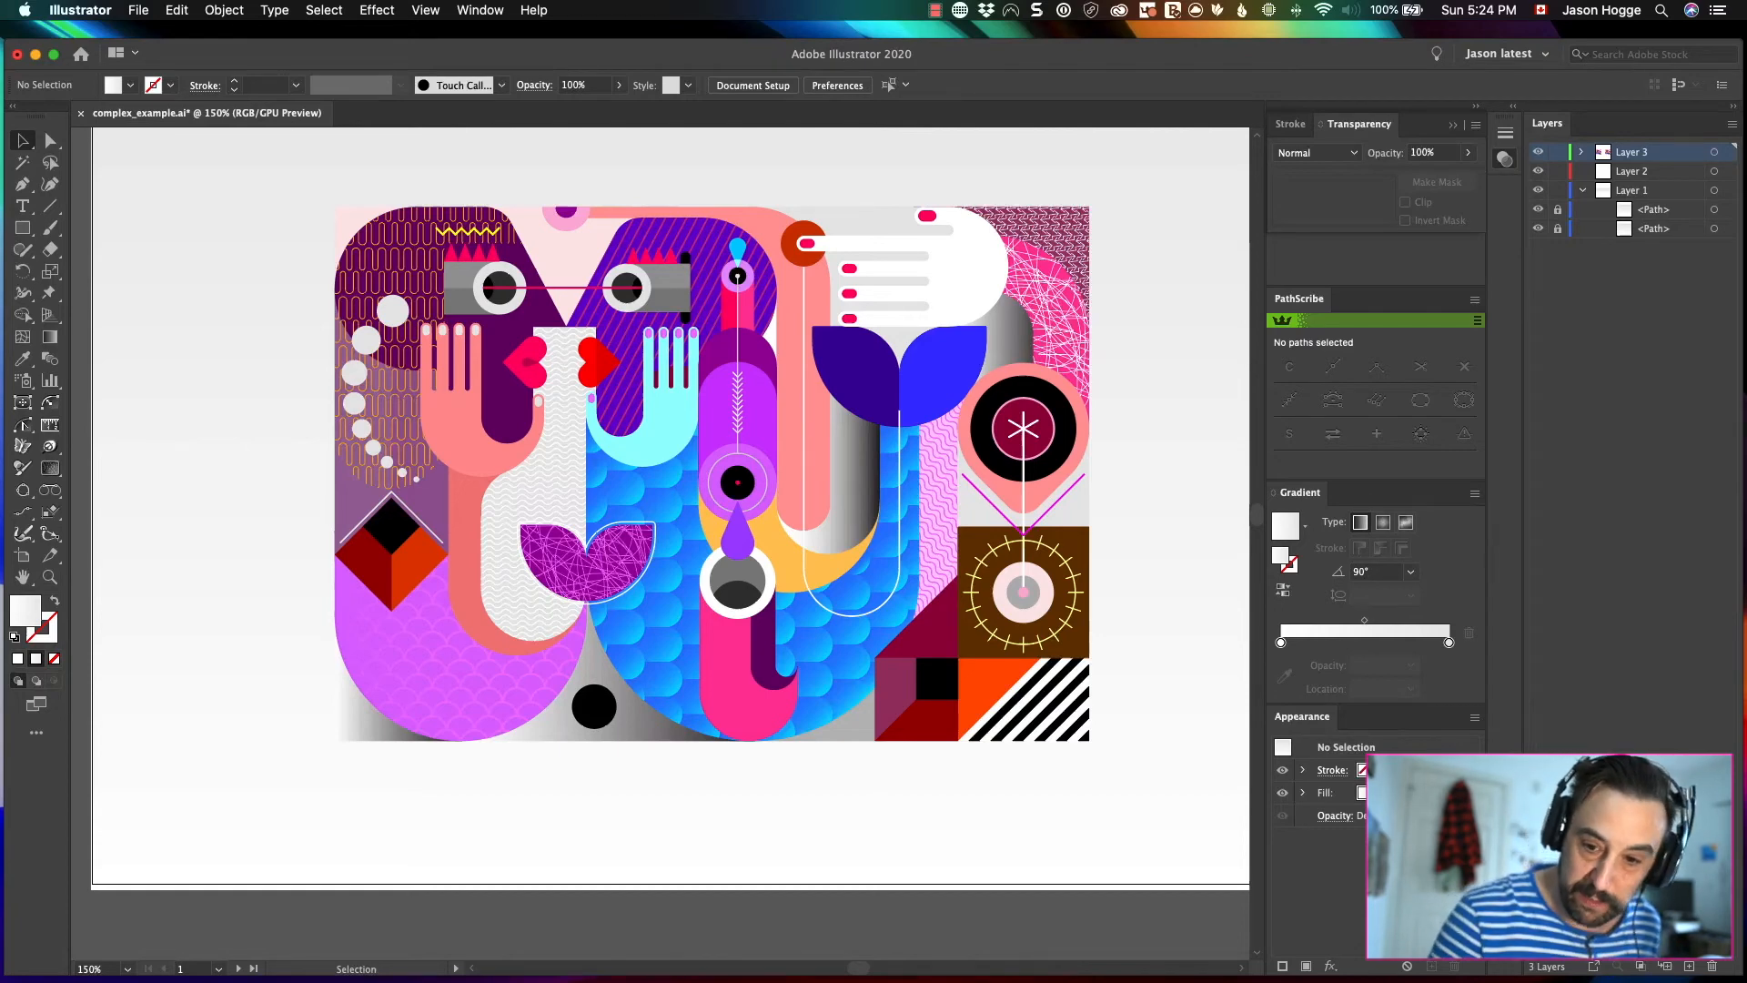
- Select the whole illustration again and reopen Recolor Artwork, keeping the dialog clear of most of the artwork
{"action": "left_click_drag", "start_coordinate": [240, 161], "coordinate": [1153, 801]}
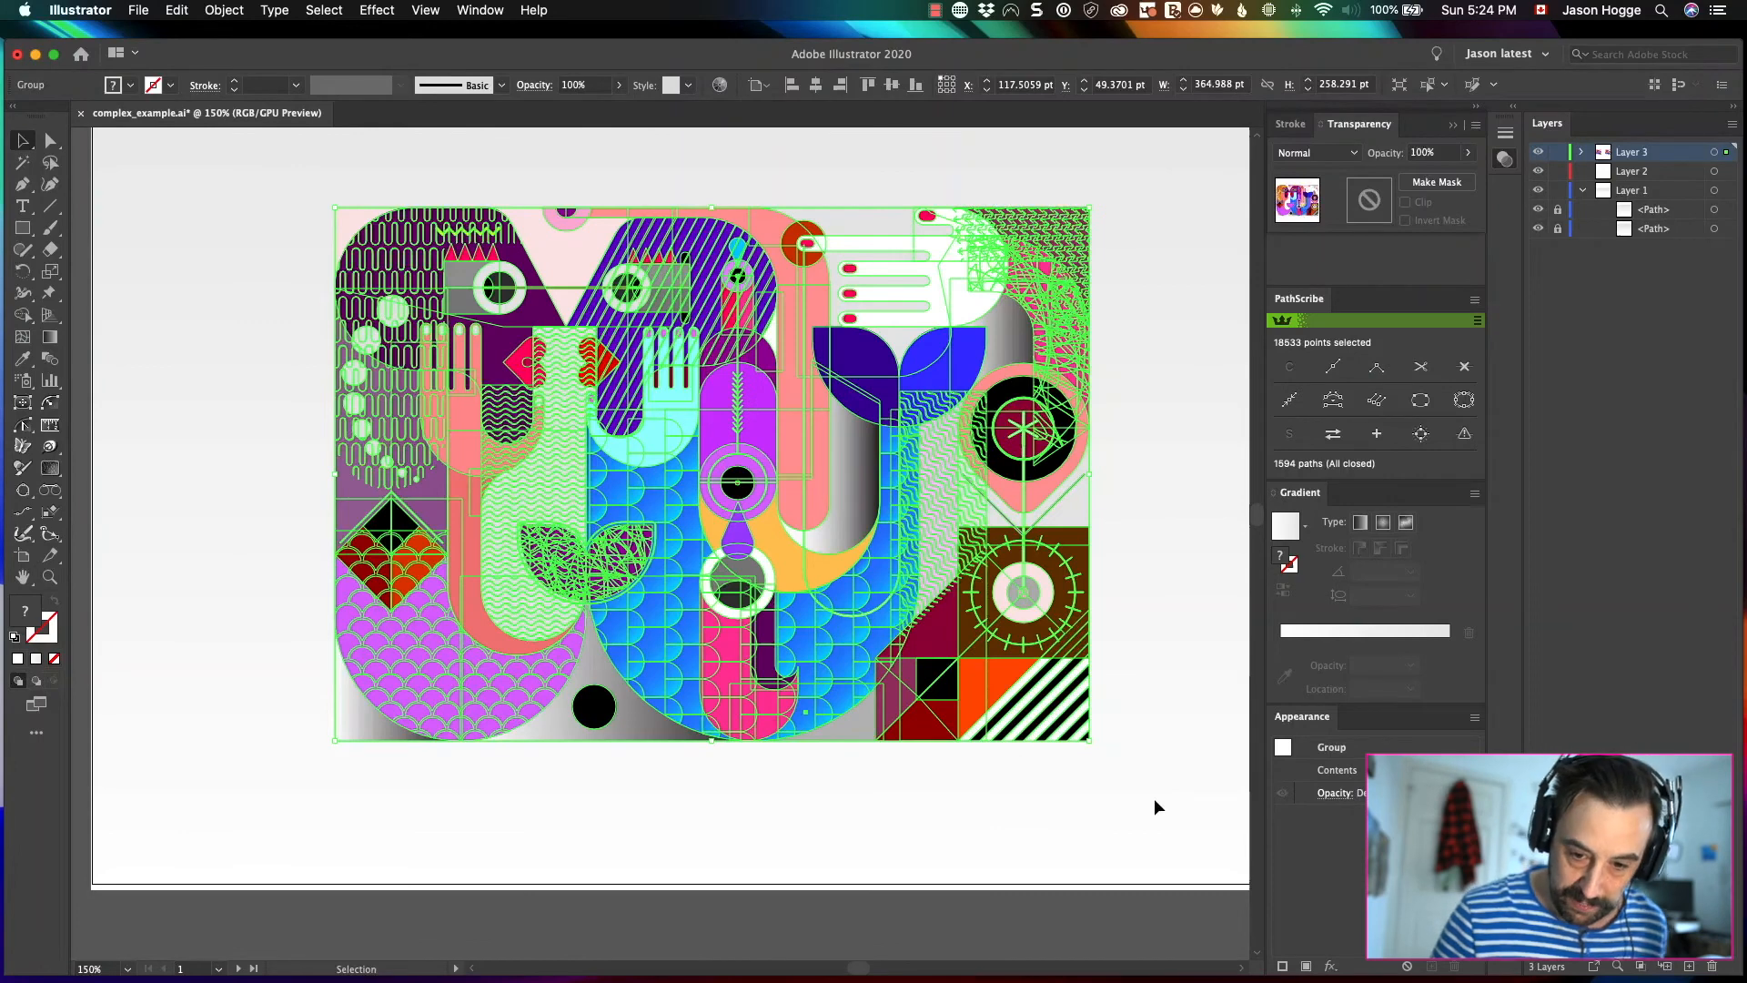
{"action": "left_click", "coordinate": [719, 84]}
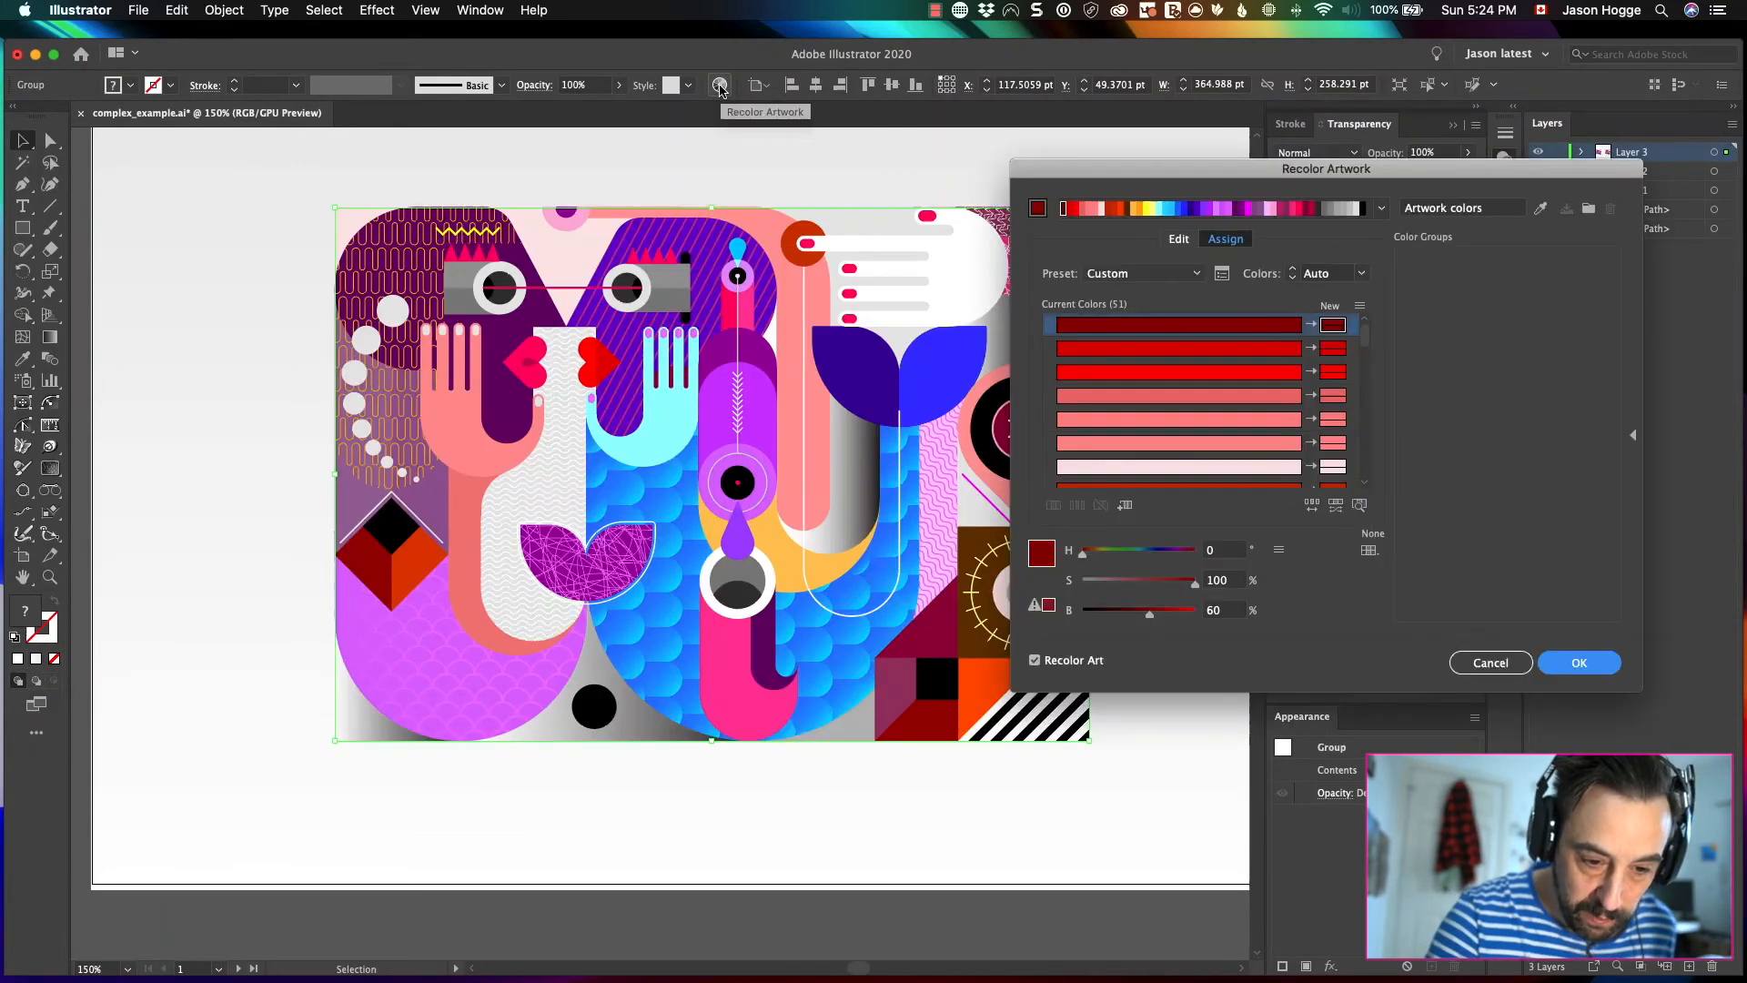
{"action": "left_click_drag", "start_coordinate": [1468, 173], "coordinate": [1174, 175]}
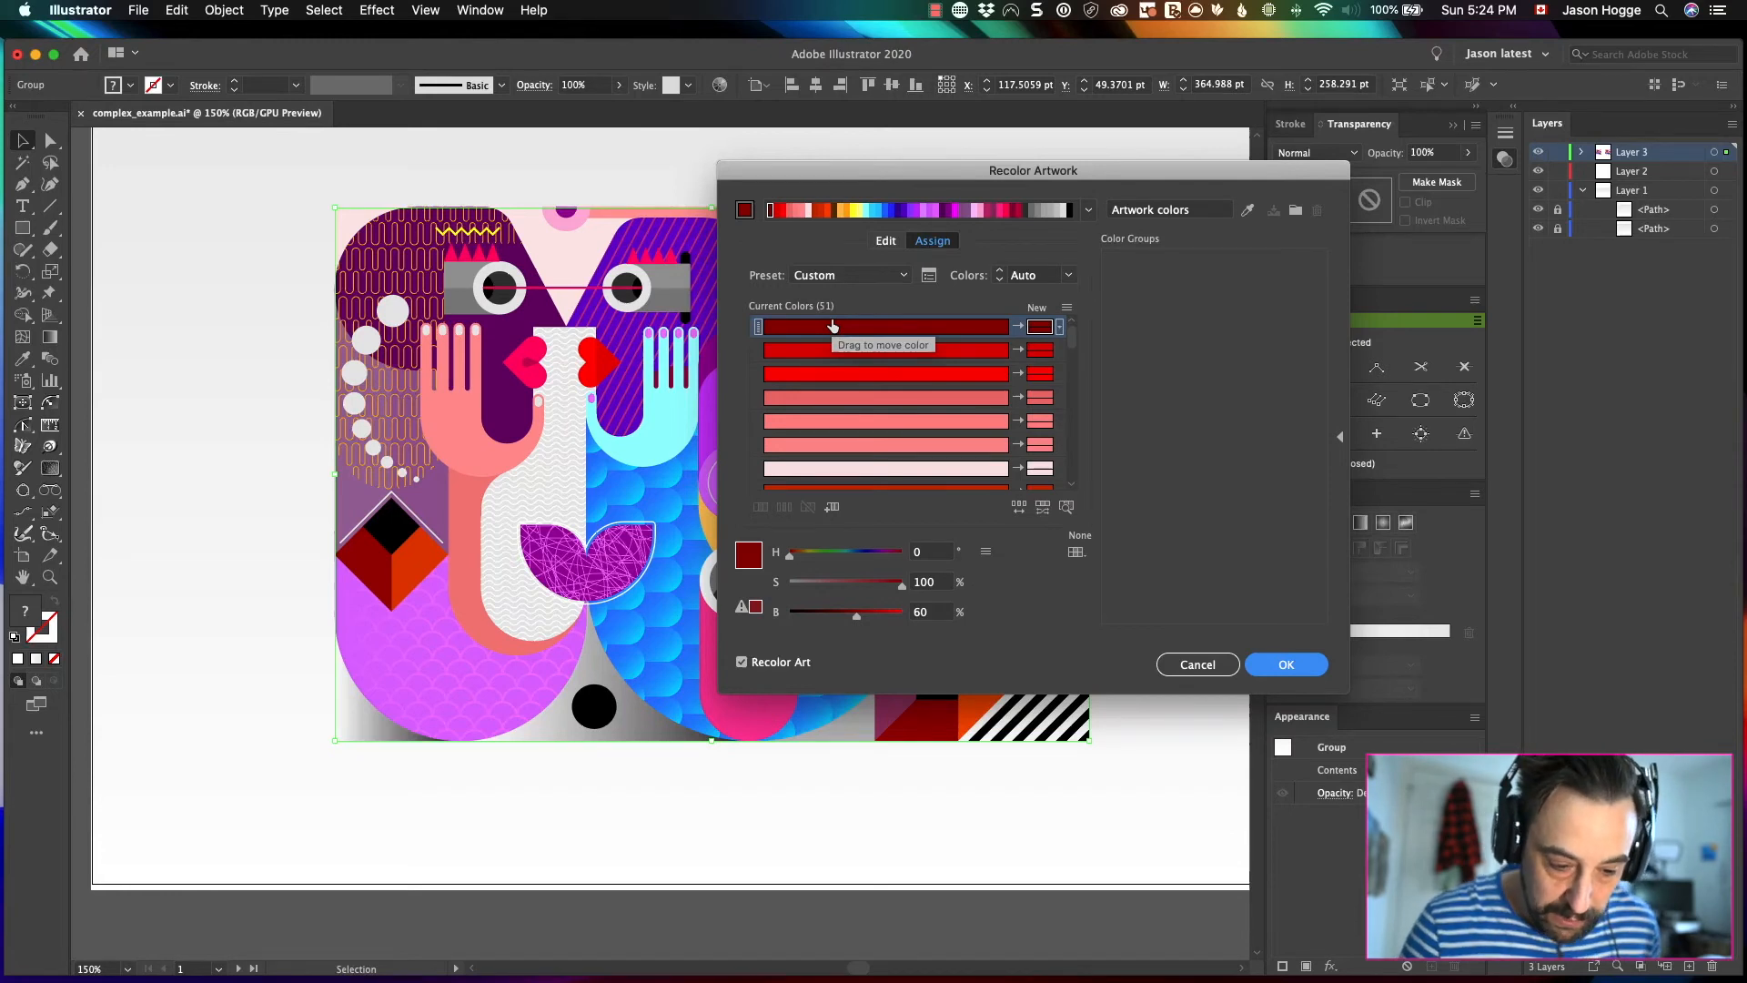
{"action": "left_click_drag", "start_coordinate": [1195, 177], "coordinate": [1436, 199]}
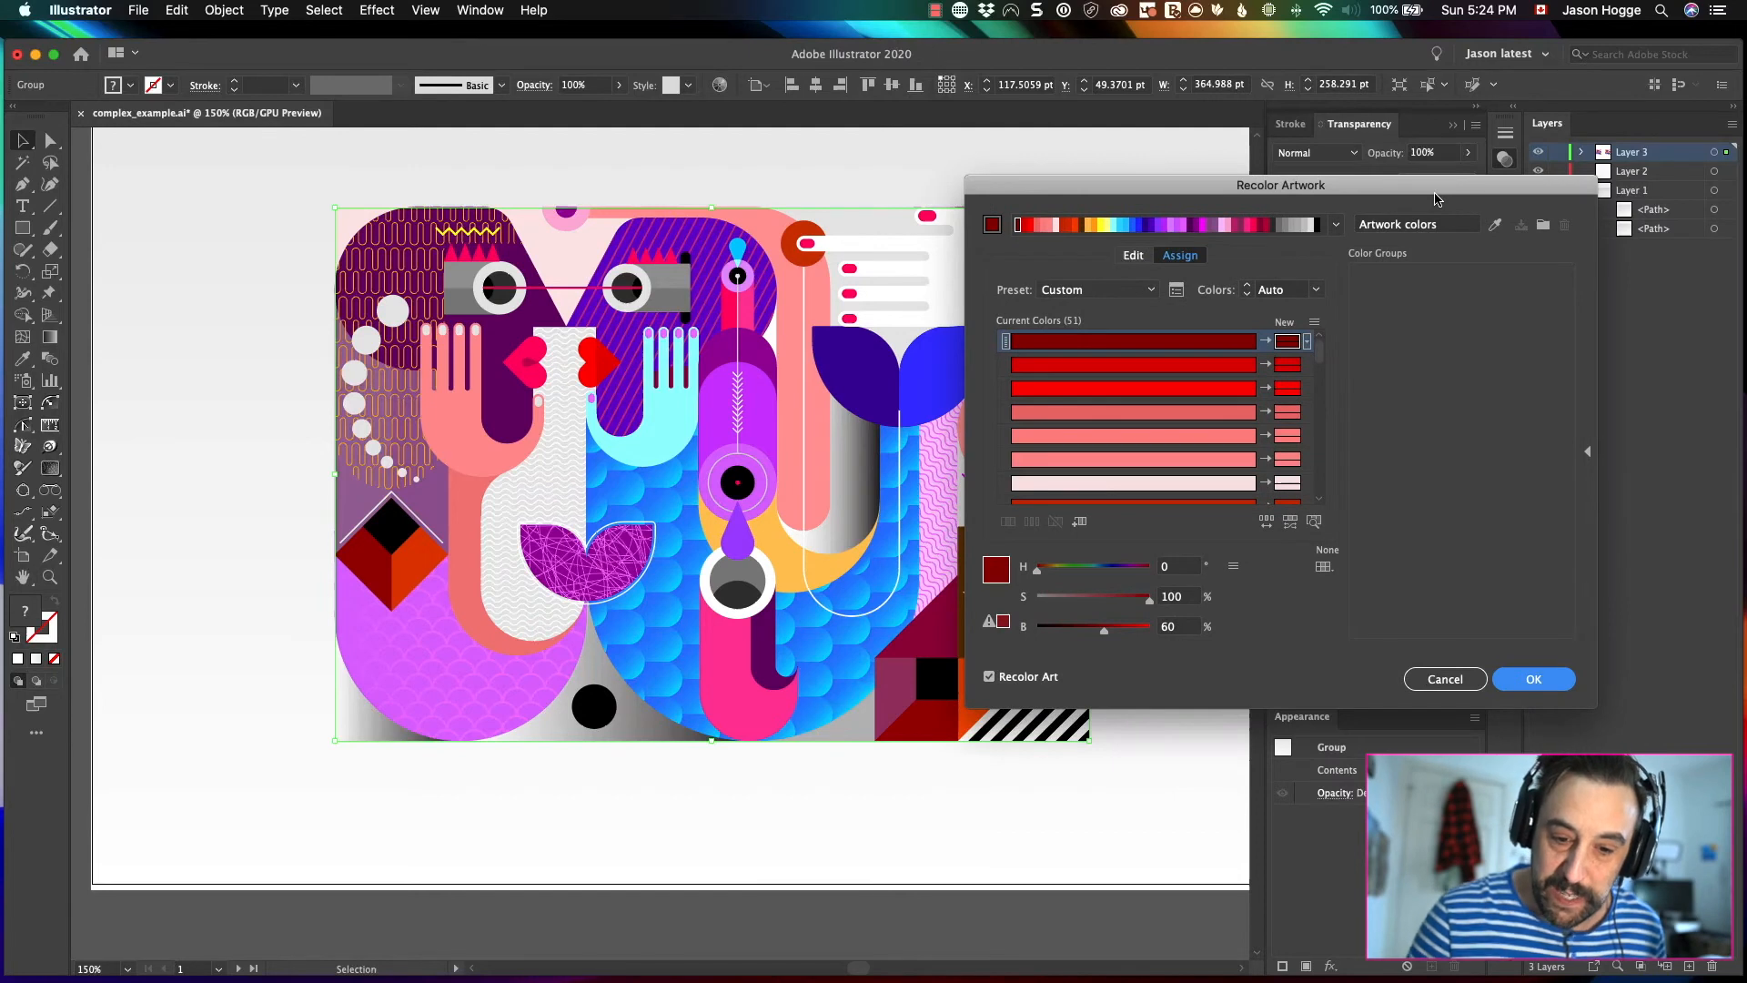
- Reduce the illustration's number of colors to 20 and uncover the artwork behind the dialog
{"action": "left_click", "coordinate": [1316, 289]}
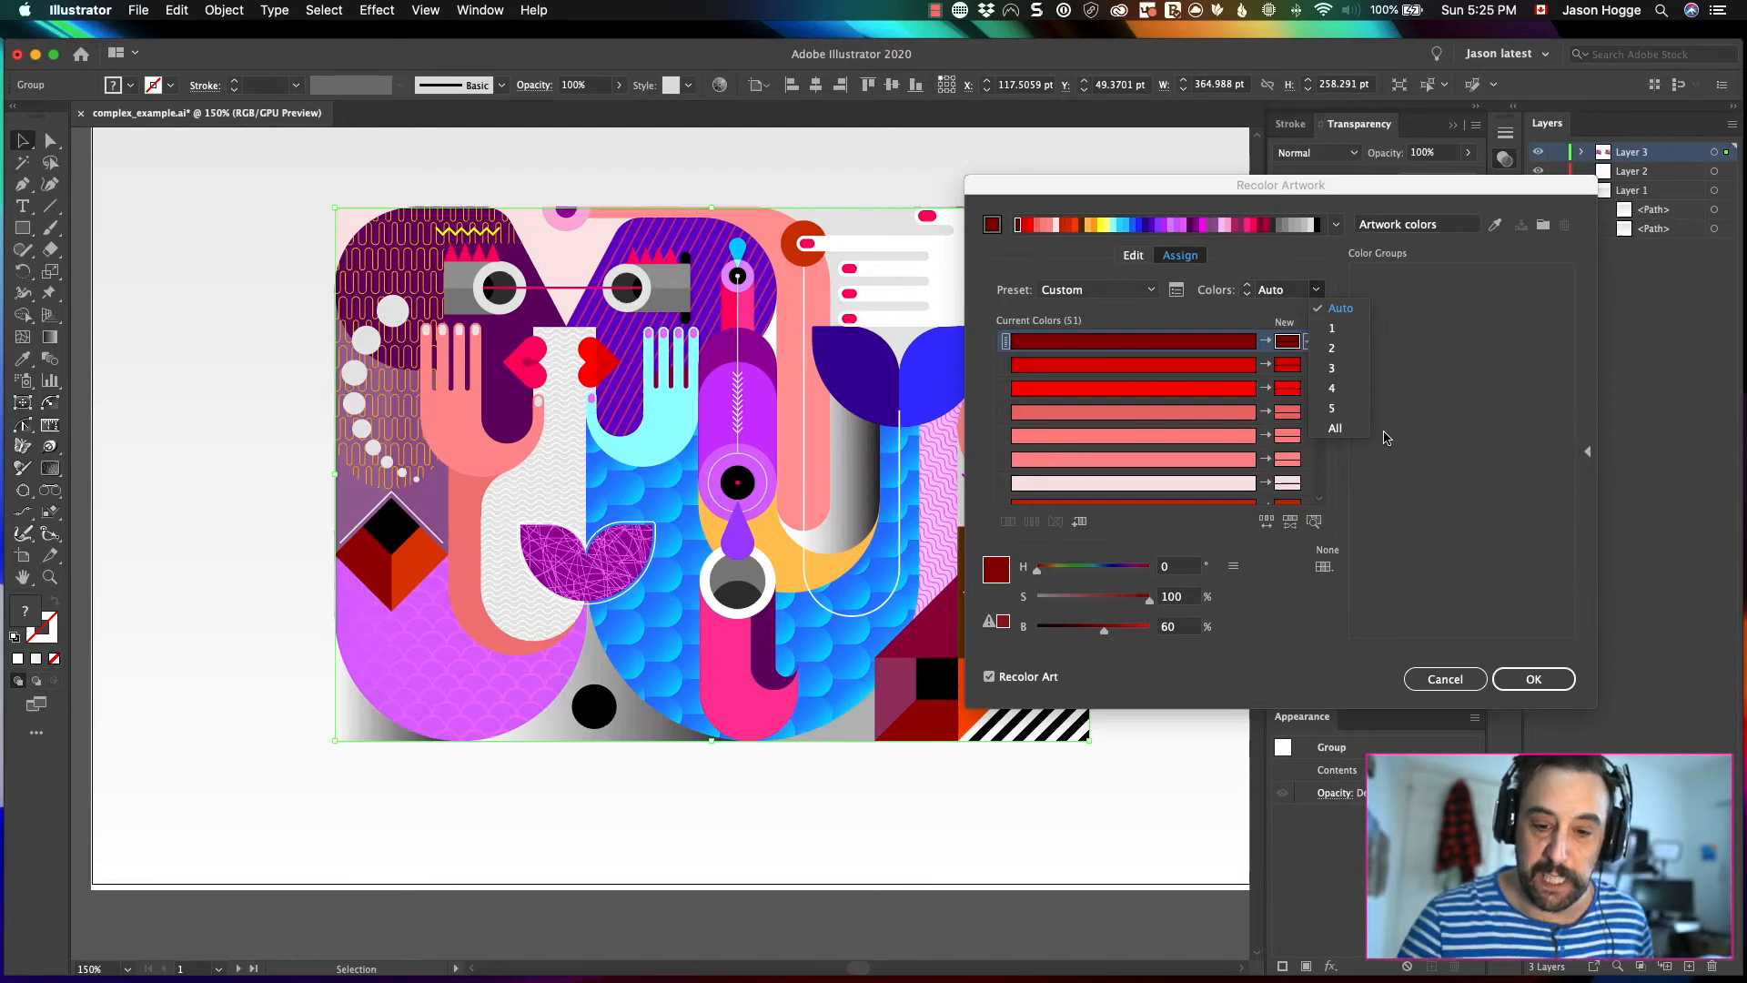
{"action": "left_click", "coordinate": [1284, 291]}
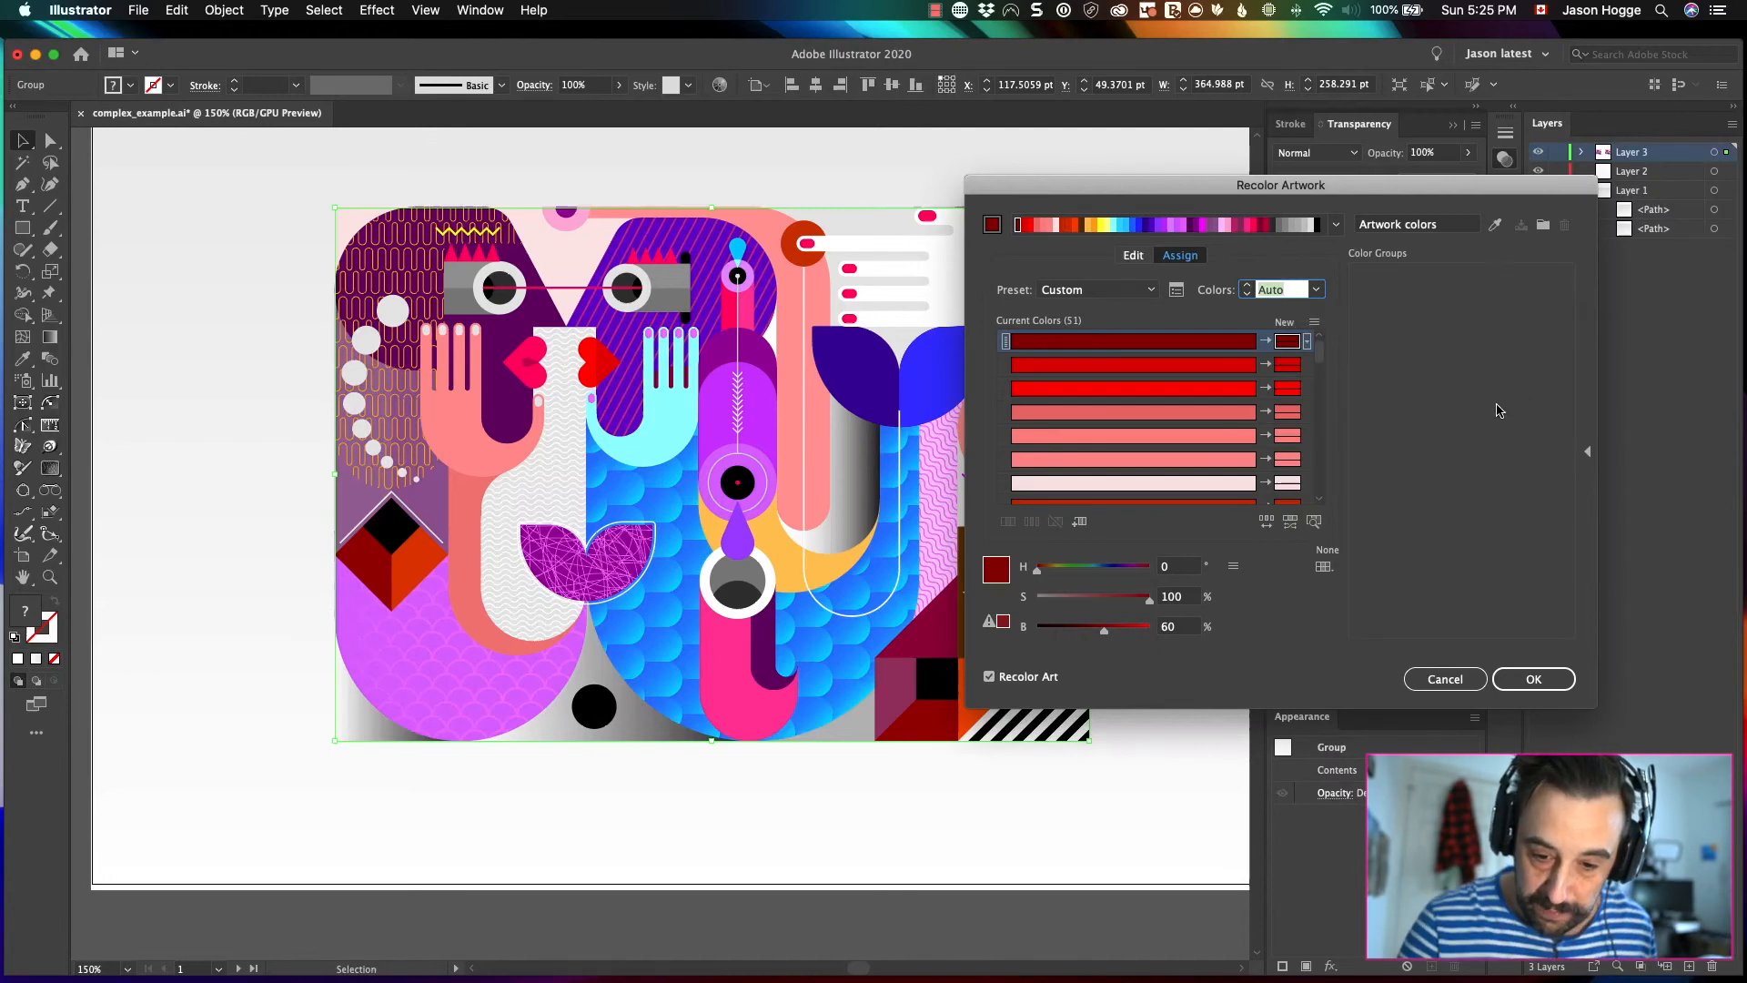
{"action": "type", "text": "2"}
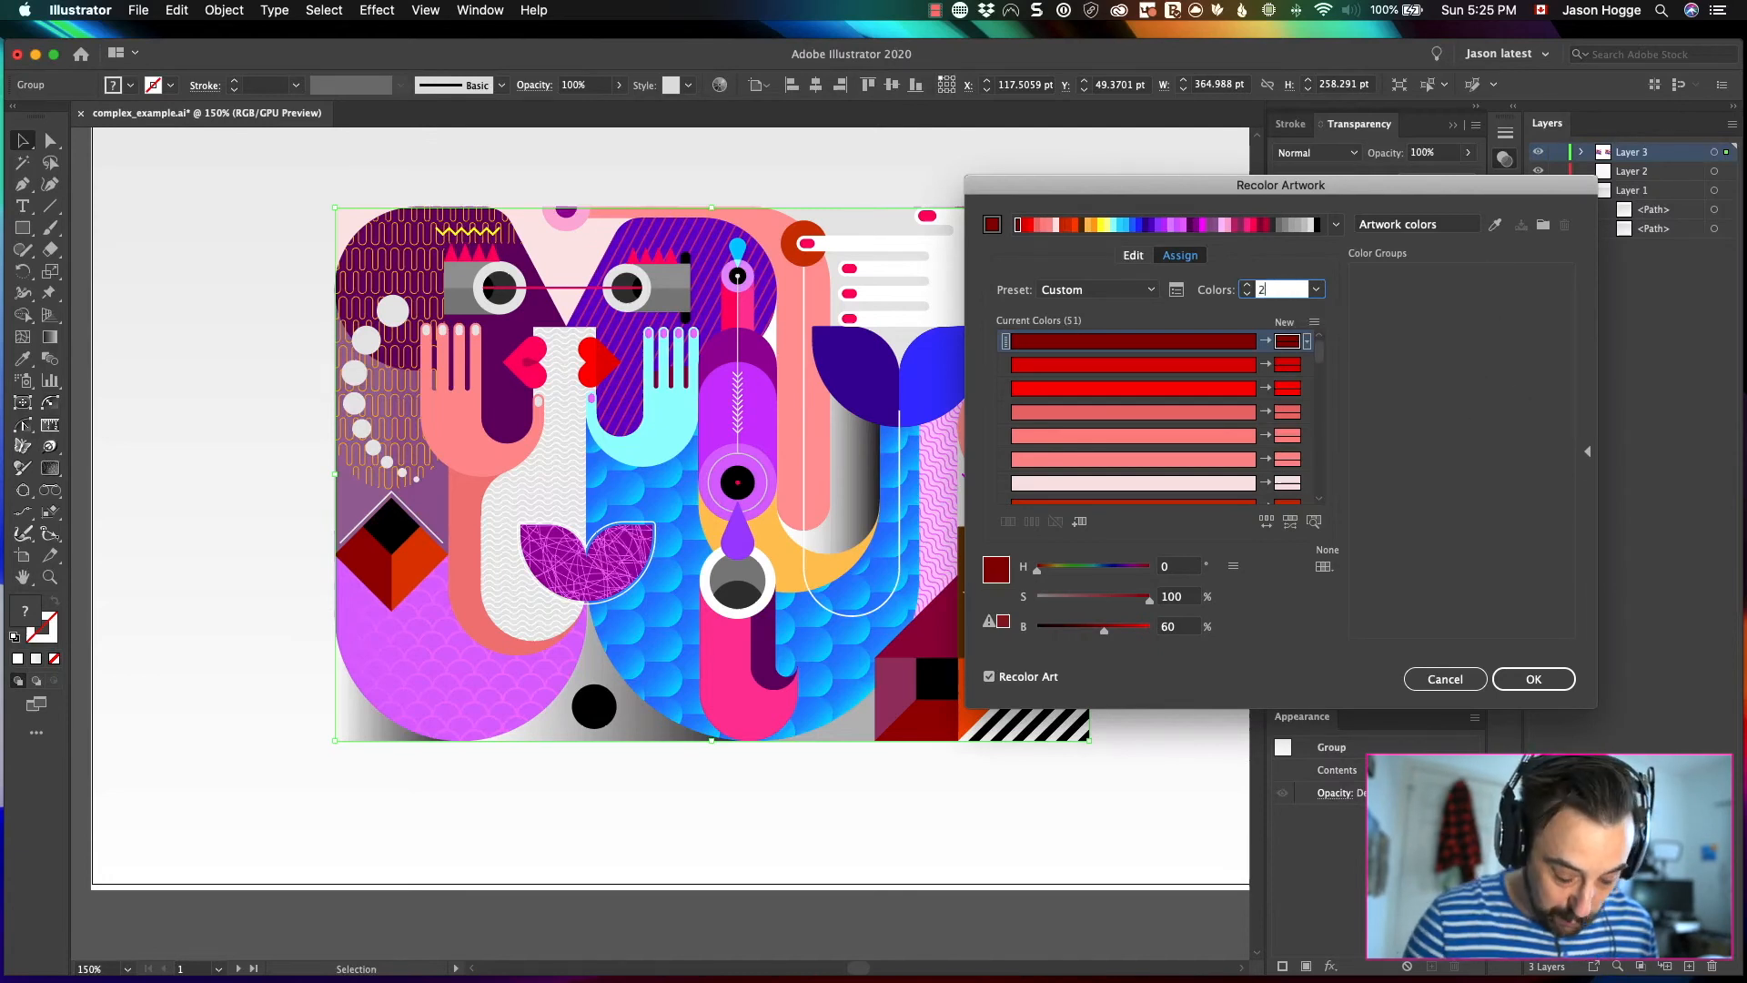
{"action": "type", "text": "0"}
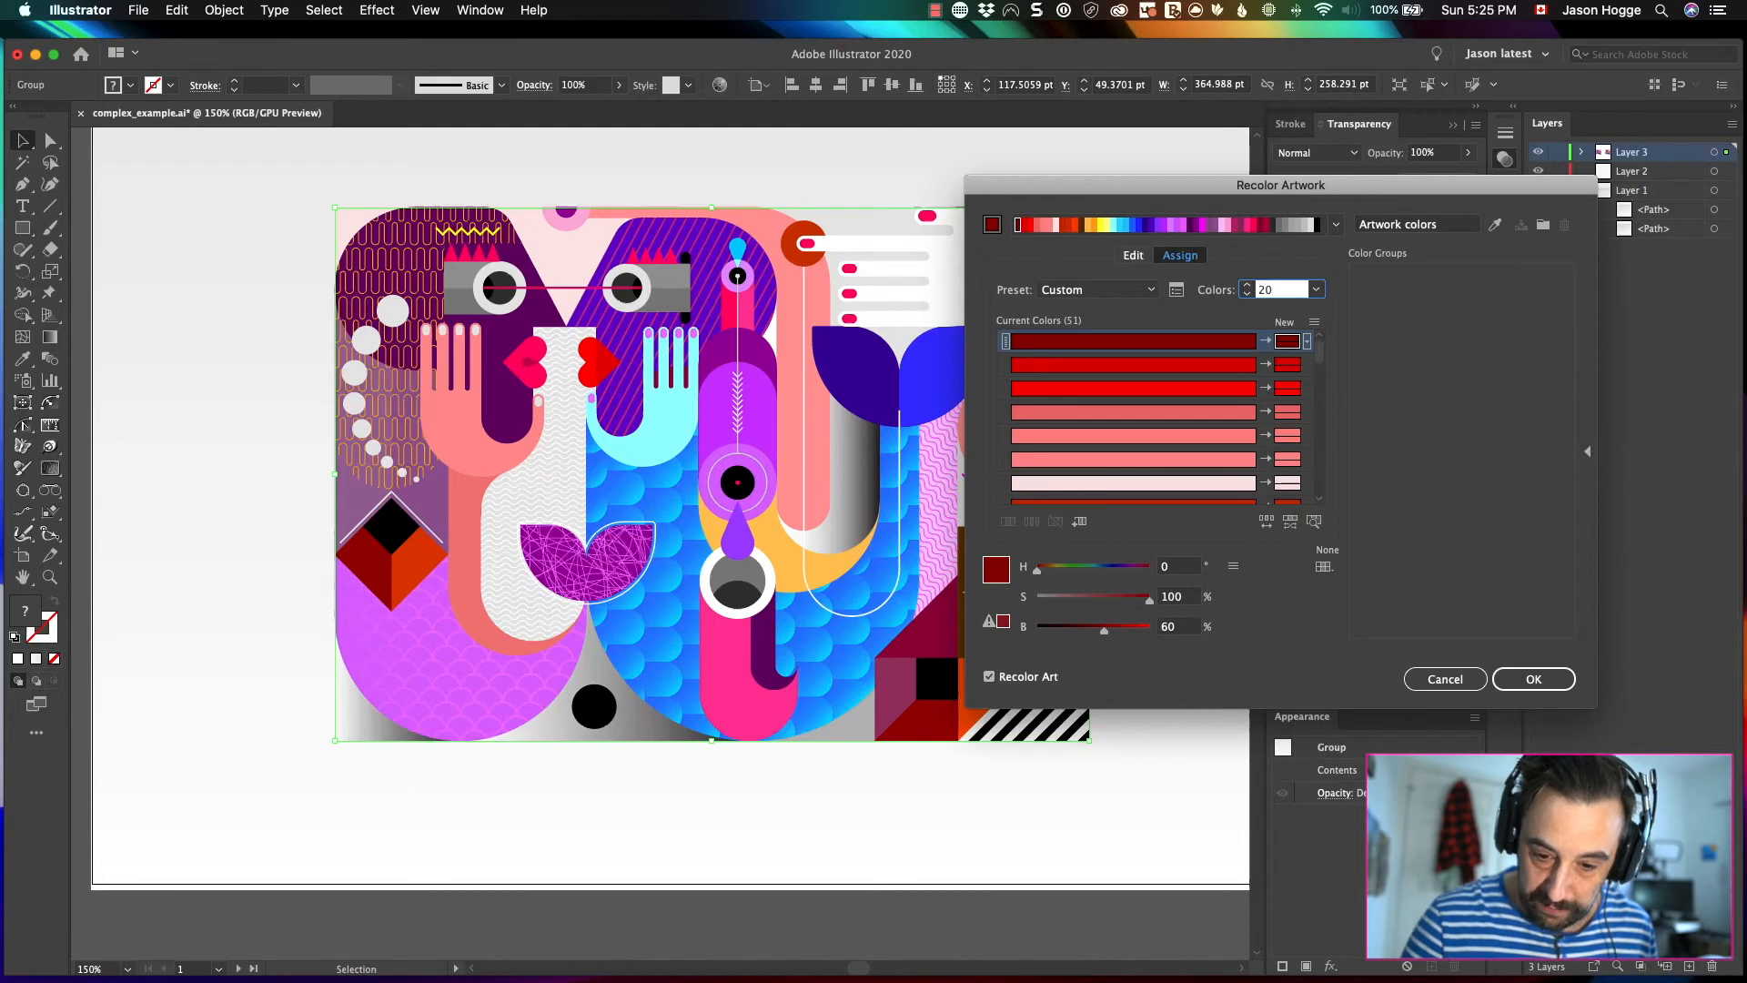
{"action": "key", "text": "Return"}
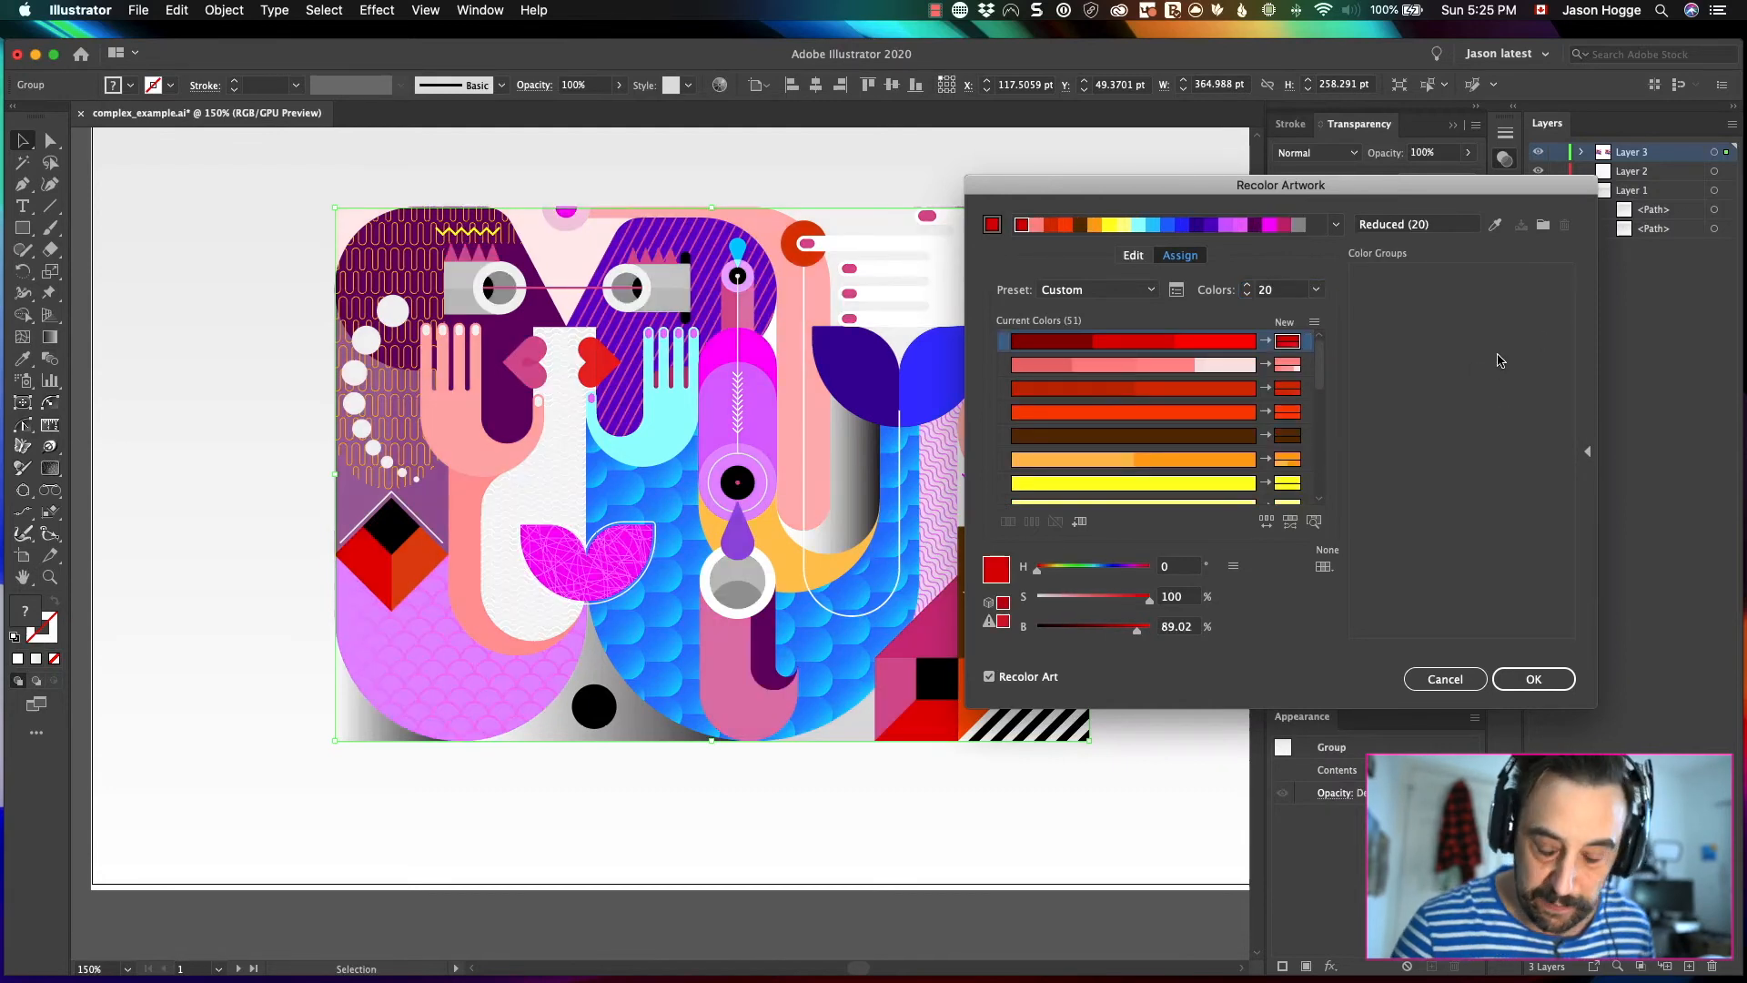
{"action": "left_click_drag", "start_coordinate": [1416, 198], "coordinate": [1533, 186]}
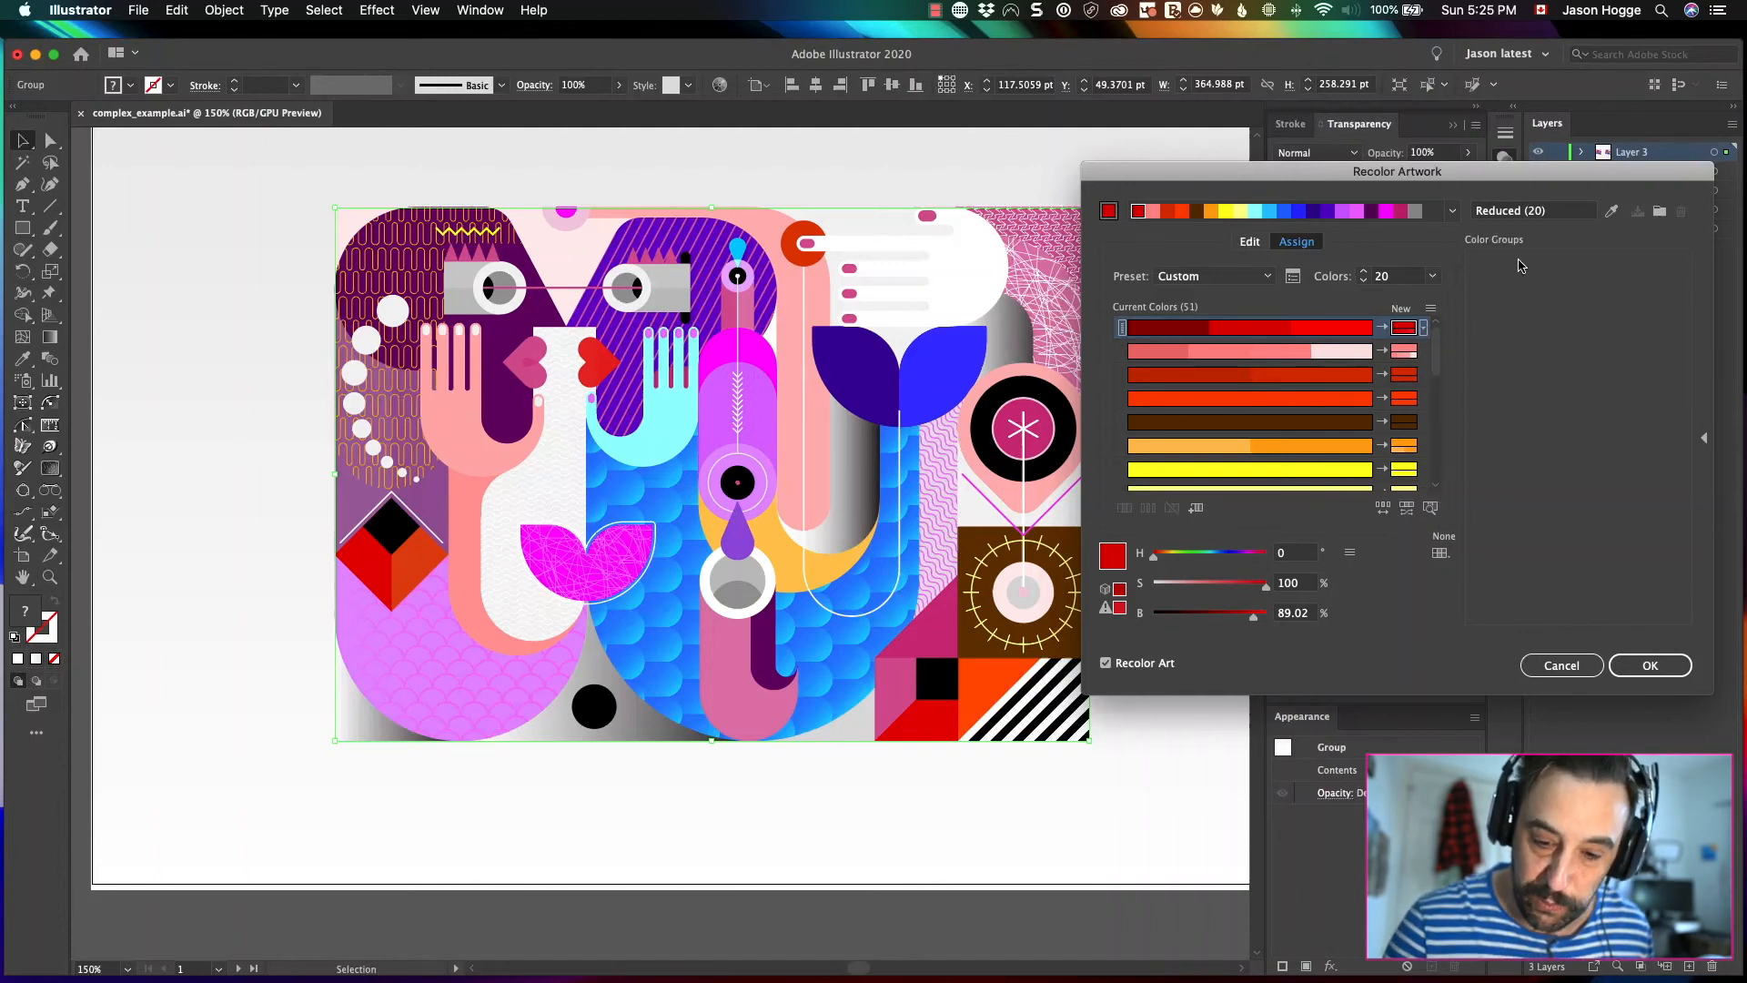
- Link the reduced harmony colors on the color wheel and rotate them until the red base color is magenta, hue about 319°
{"action": "left_click_drag", "start_coordinate": [1438, 357], "coordinate": [1427, 477]}
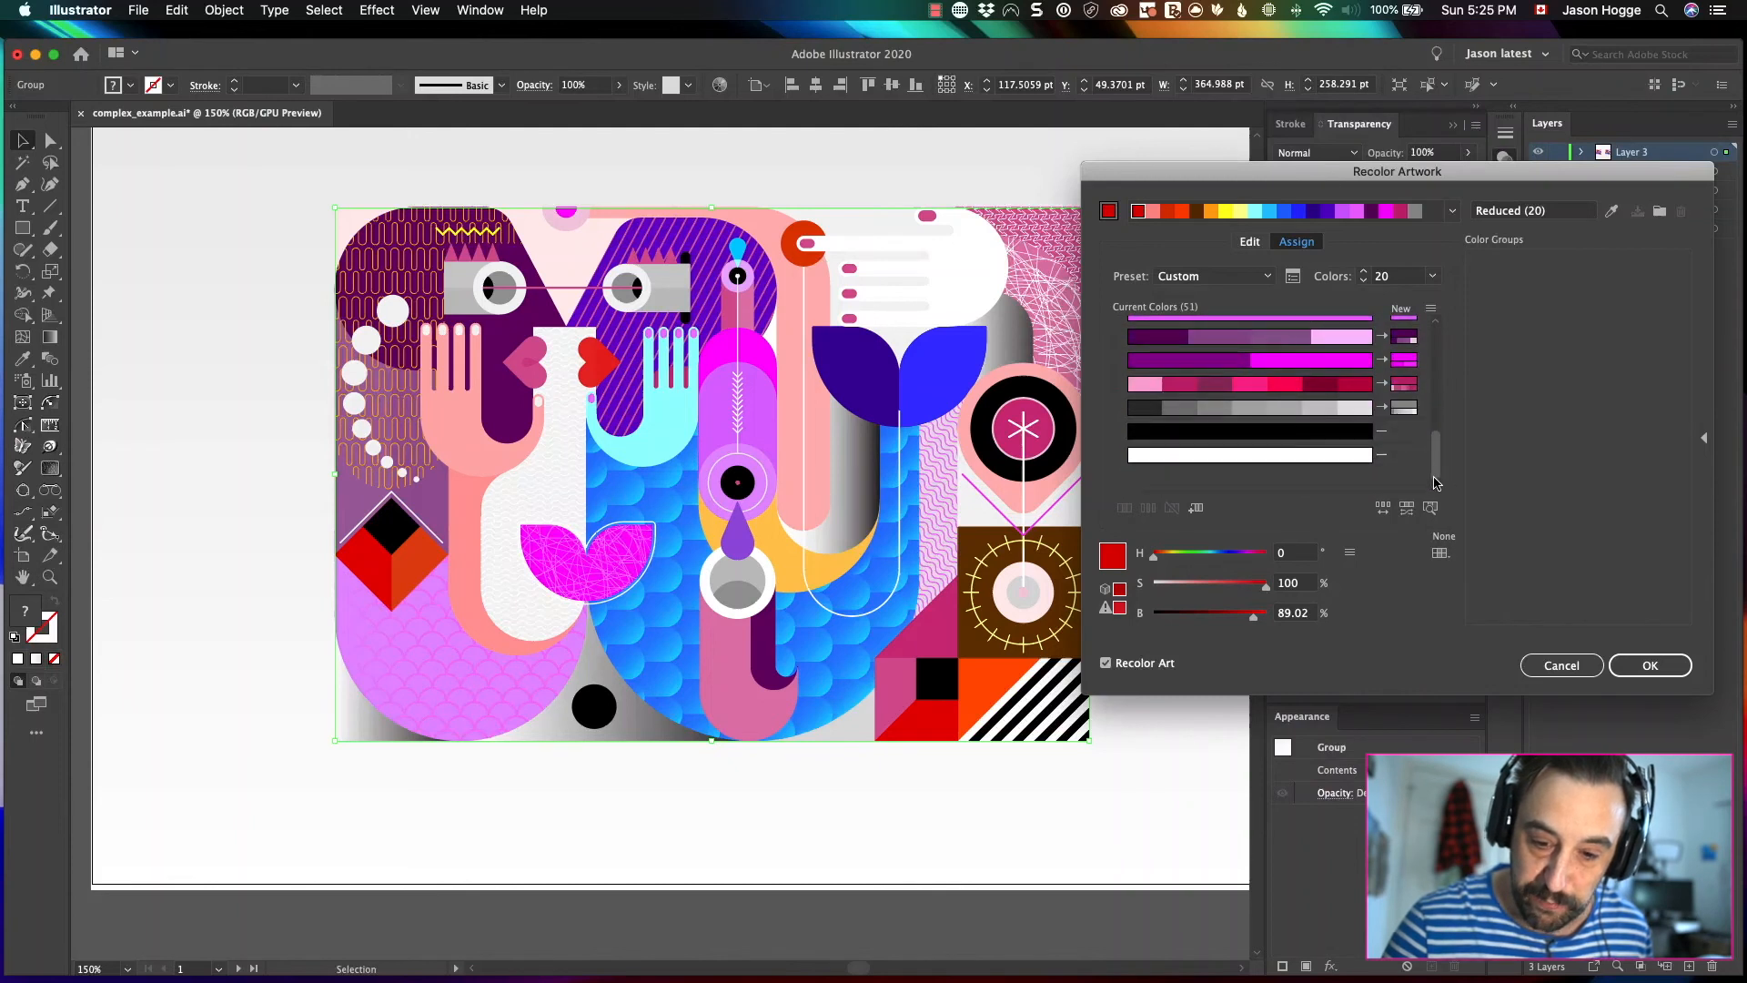
{"action": "left_click", "coordinate": [1250, 240]}
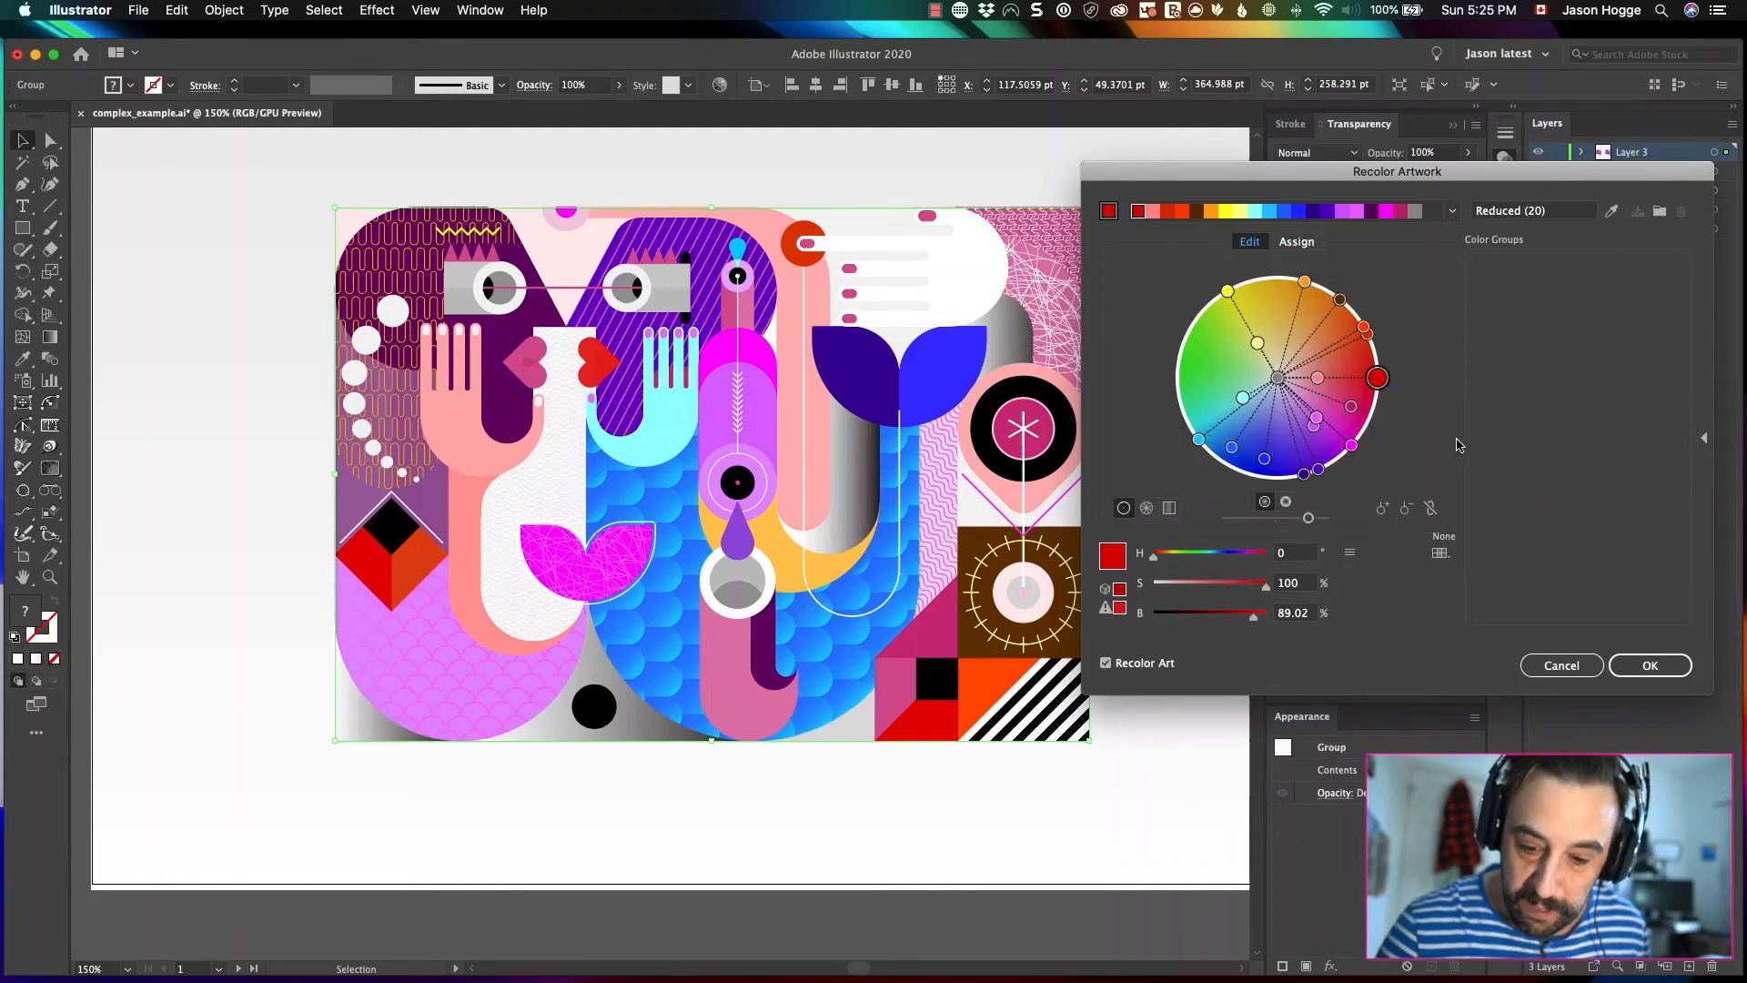
{"action": "left_click_drag", "start_coordinate": [1377, 377], "coordinate": [1364, 426]}
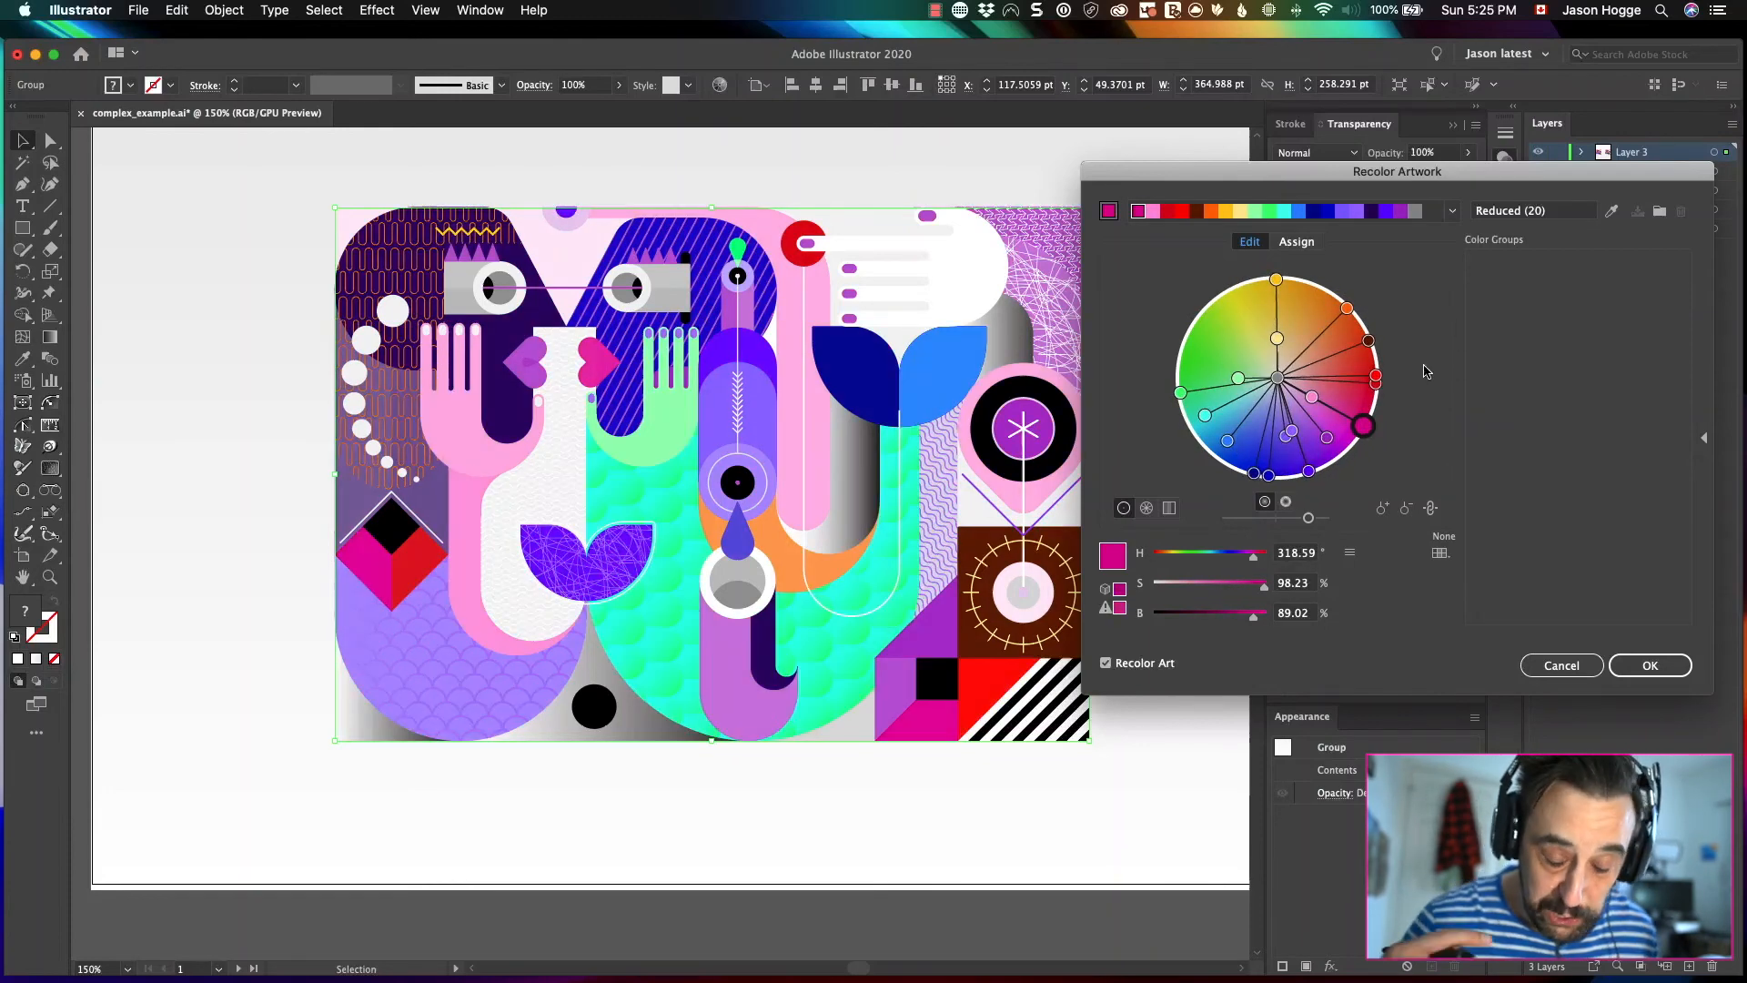
- Review how the current colors are assigned to the new ones and check the colorization method of the three-shade purple row
{"action": "left_click", "coordinate": [1311, 239]}
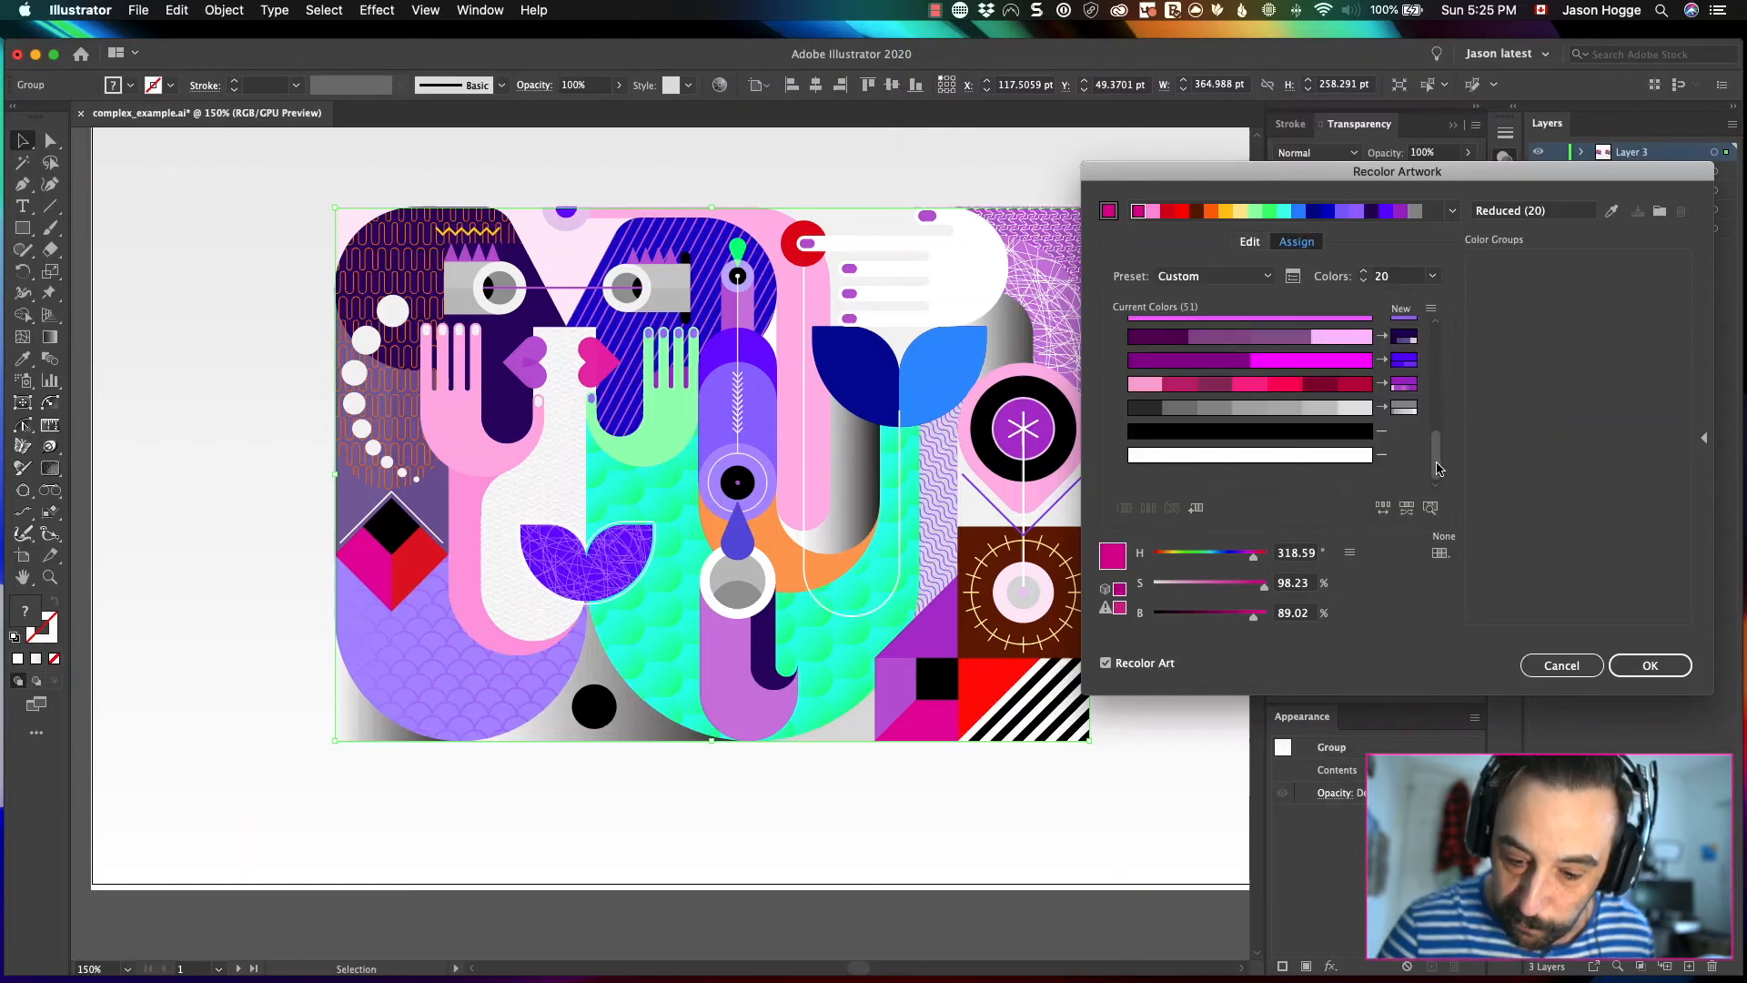
{"action": "scroll", "coordinate": [1445, 418], "scroll_direction": "up", "scroll_amount": 5}
{"action": "scroll", "coordinate": [1445, 419], "scroll_direction": "up", "scroll_amount": 5}
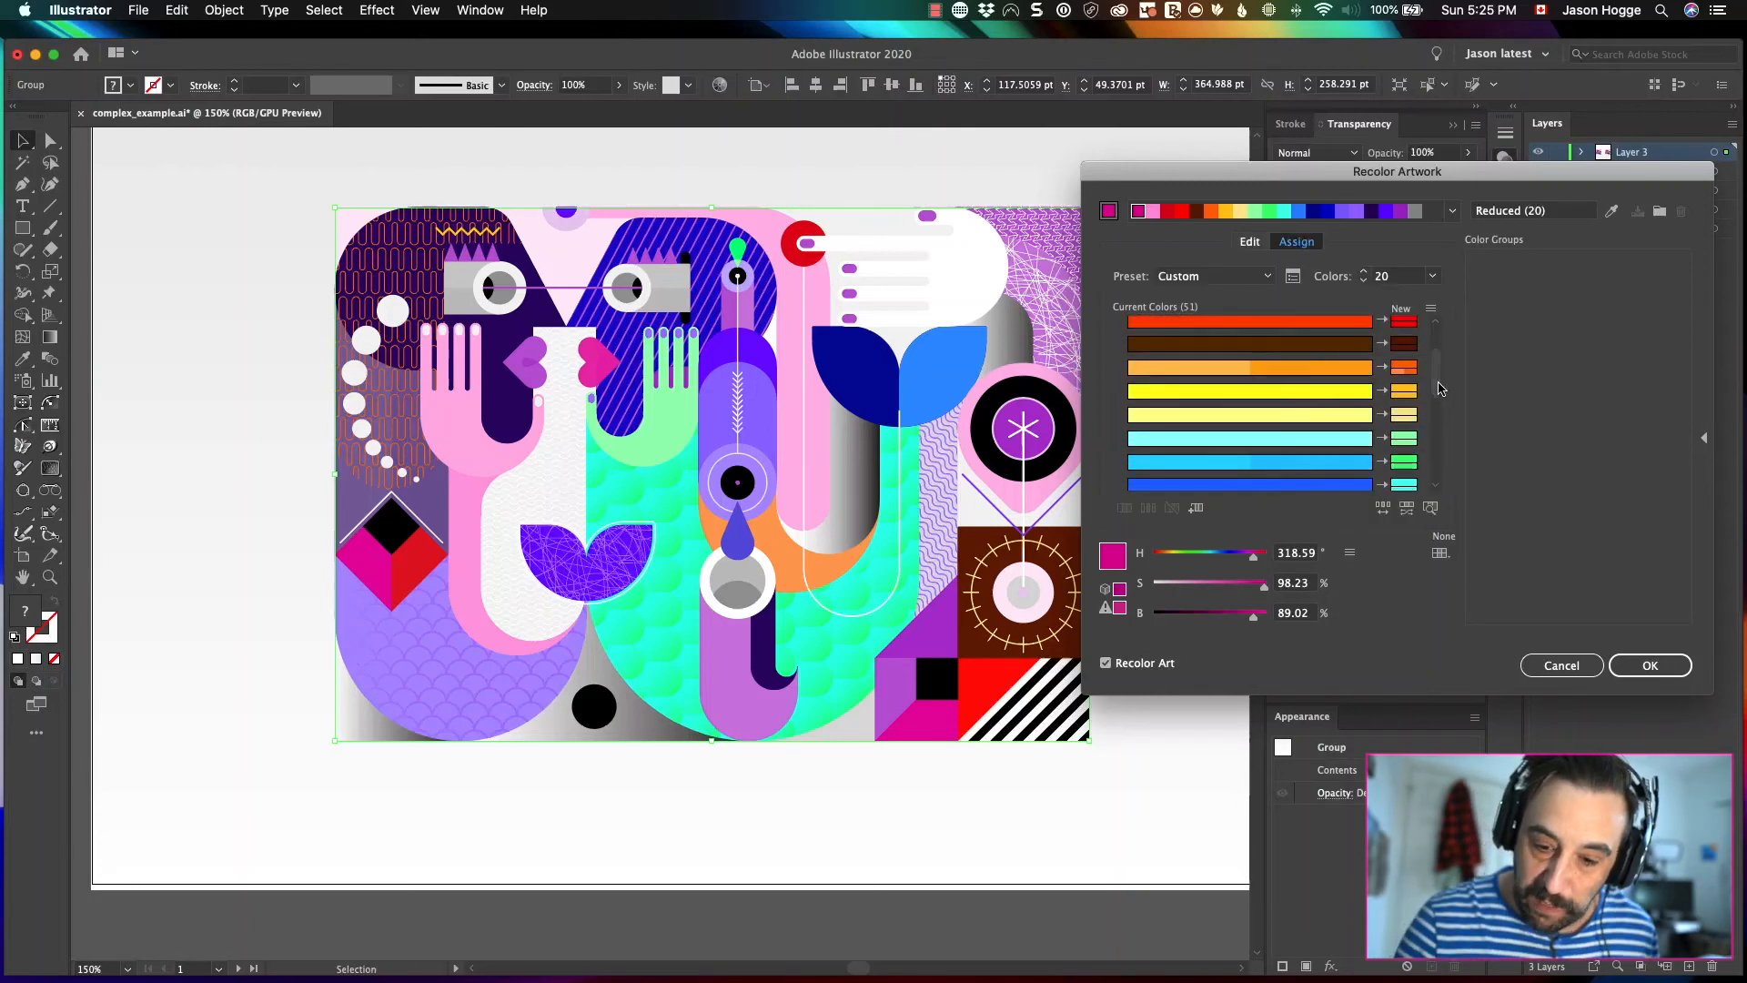
{"action": "left_click_drag", "start_coordinate": [1439, 386], "coordinate": [1437, 435]}
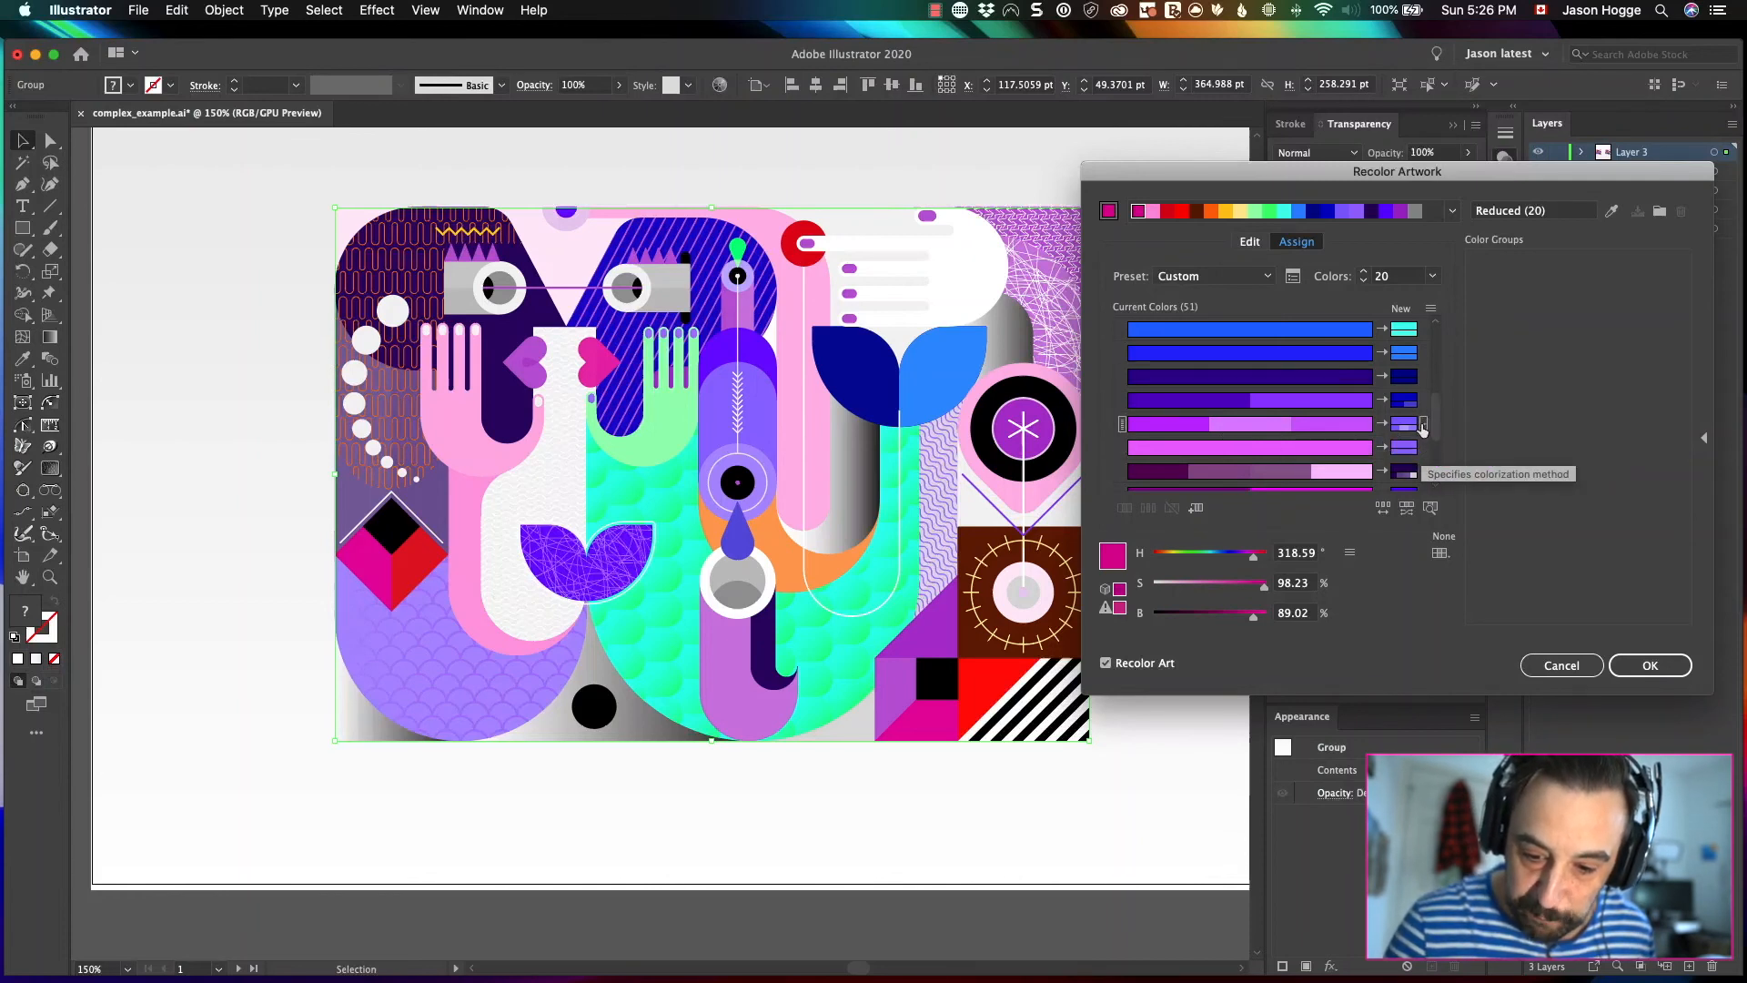
{"action": "left_click", "coordinate": [1423, 425]}
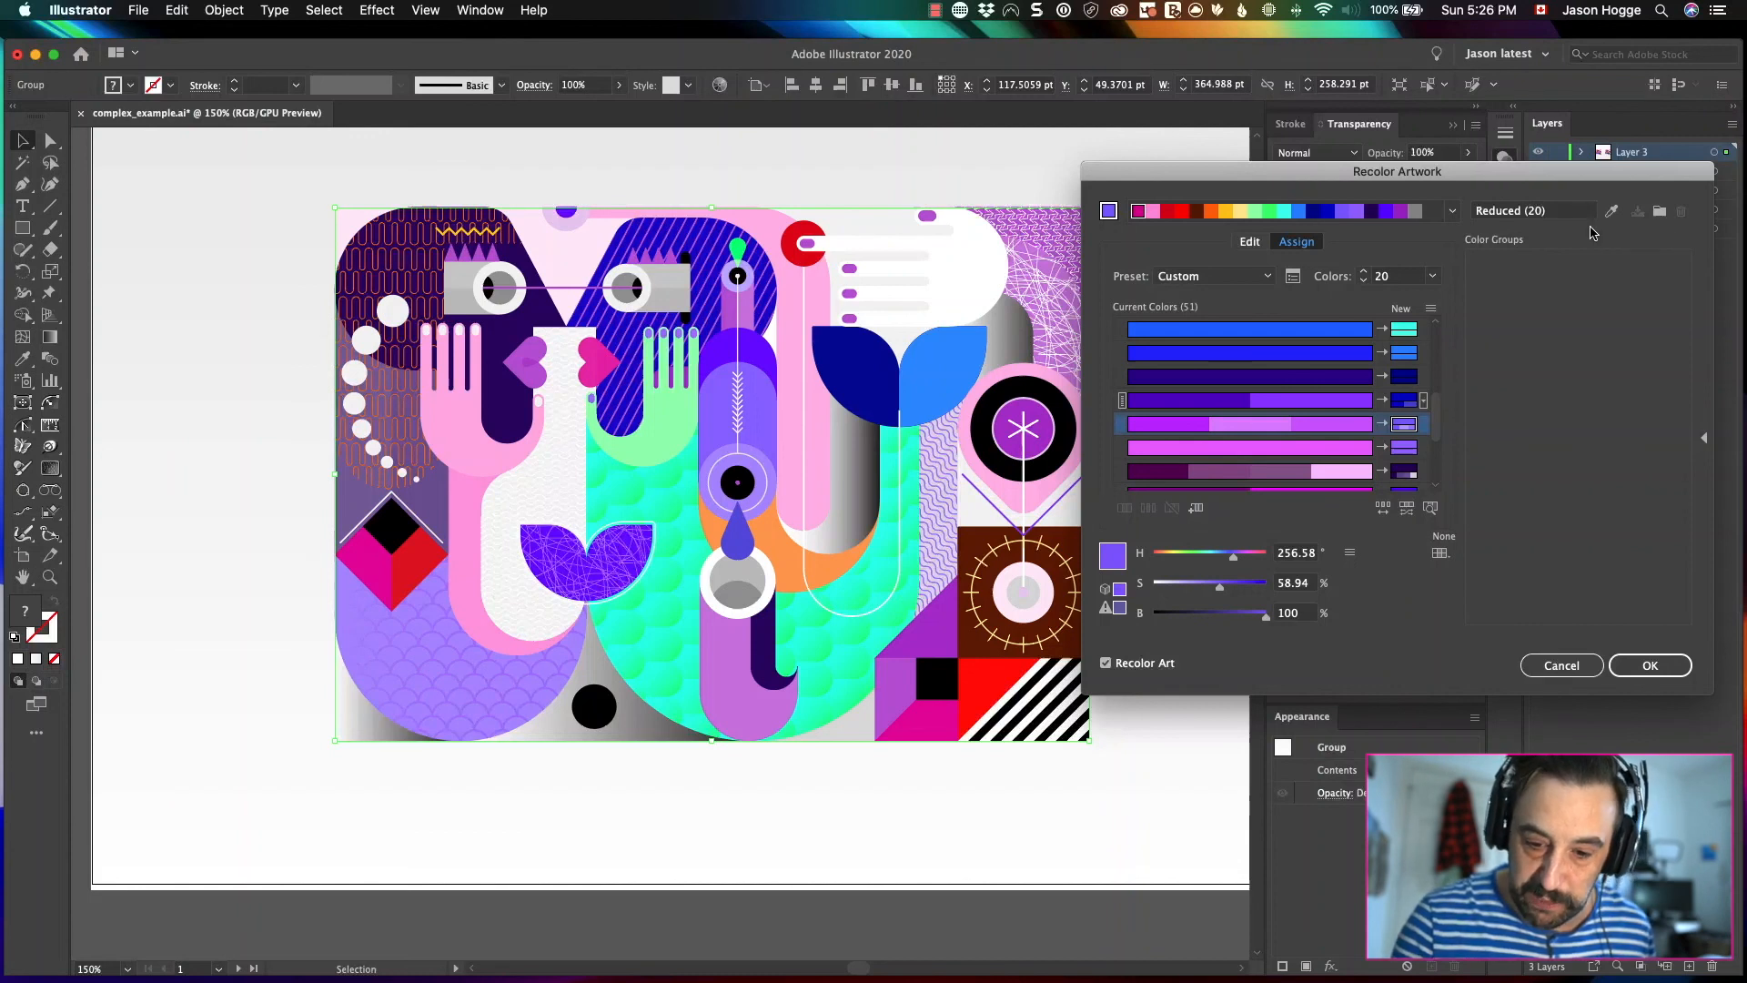
- Save the recolored 20-color palette as a new color group, and compare its color wheel with the color assignments
{"action": "left_click", "coordinate": [1660, 211]}
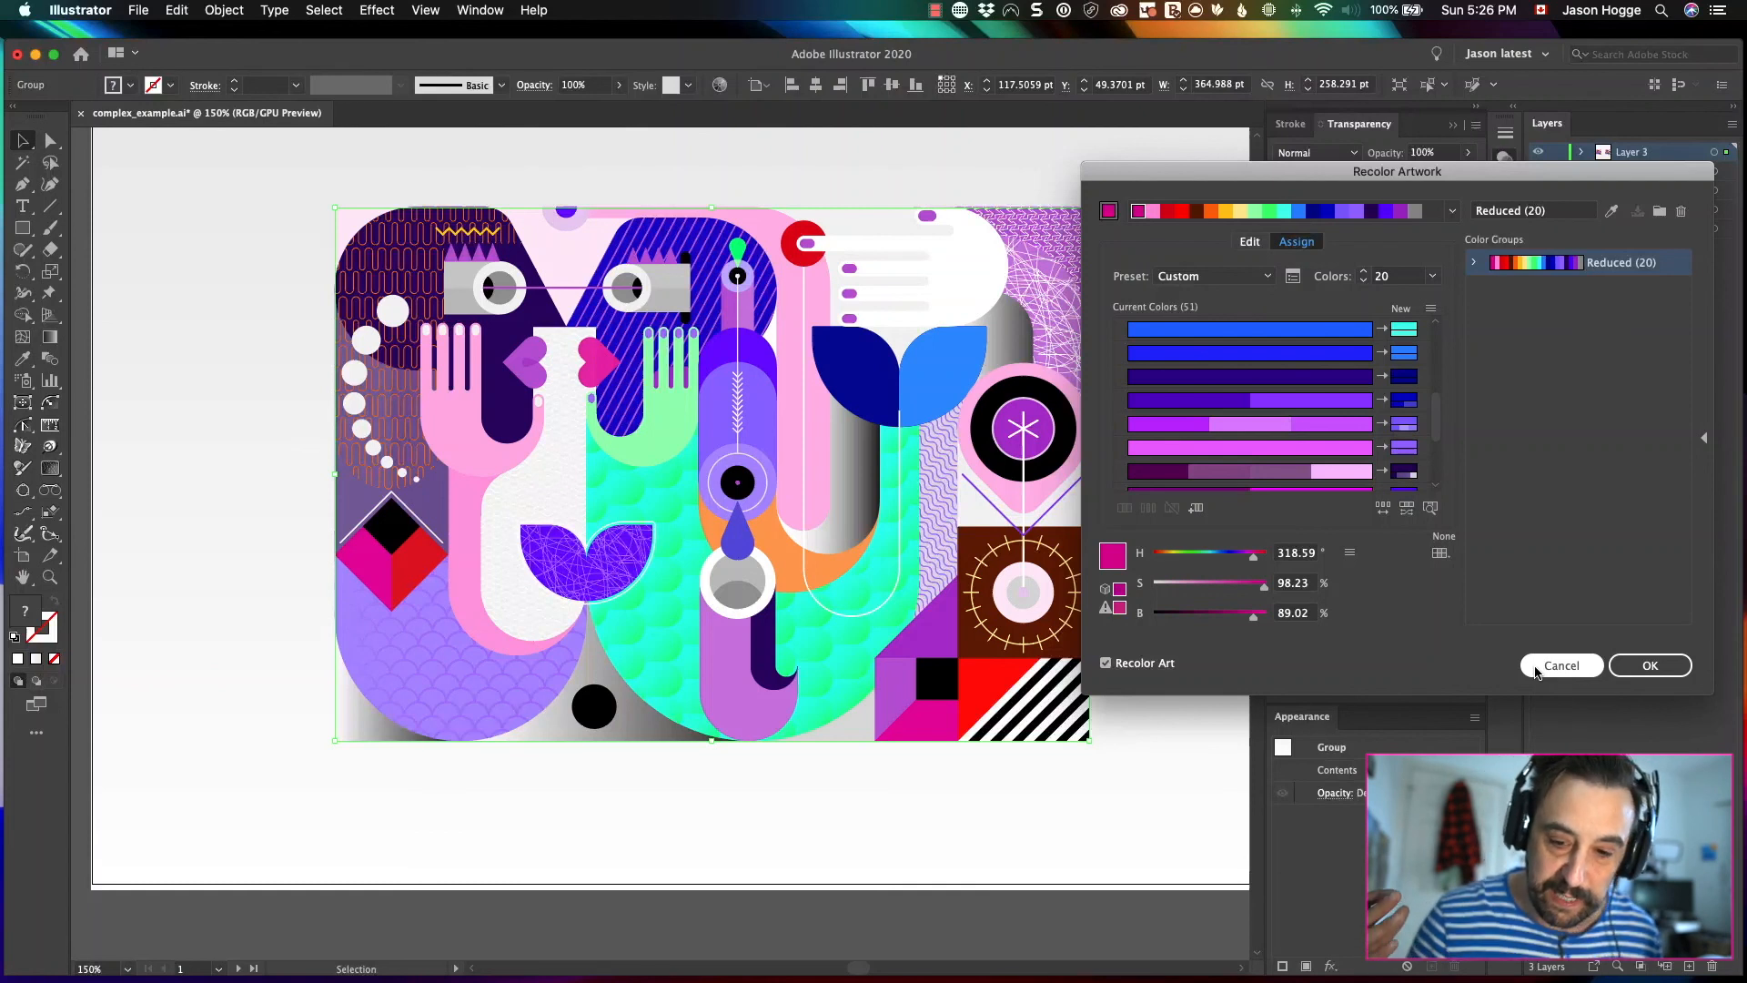
{"action": "left_click_drag", "start_coordinate": [1610, 178], "coordinate": [1360, 161]}
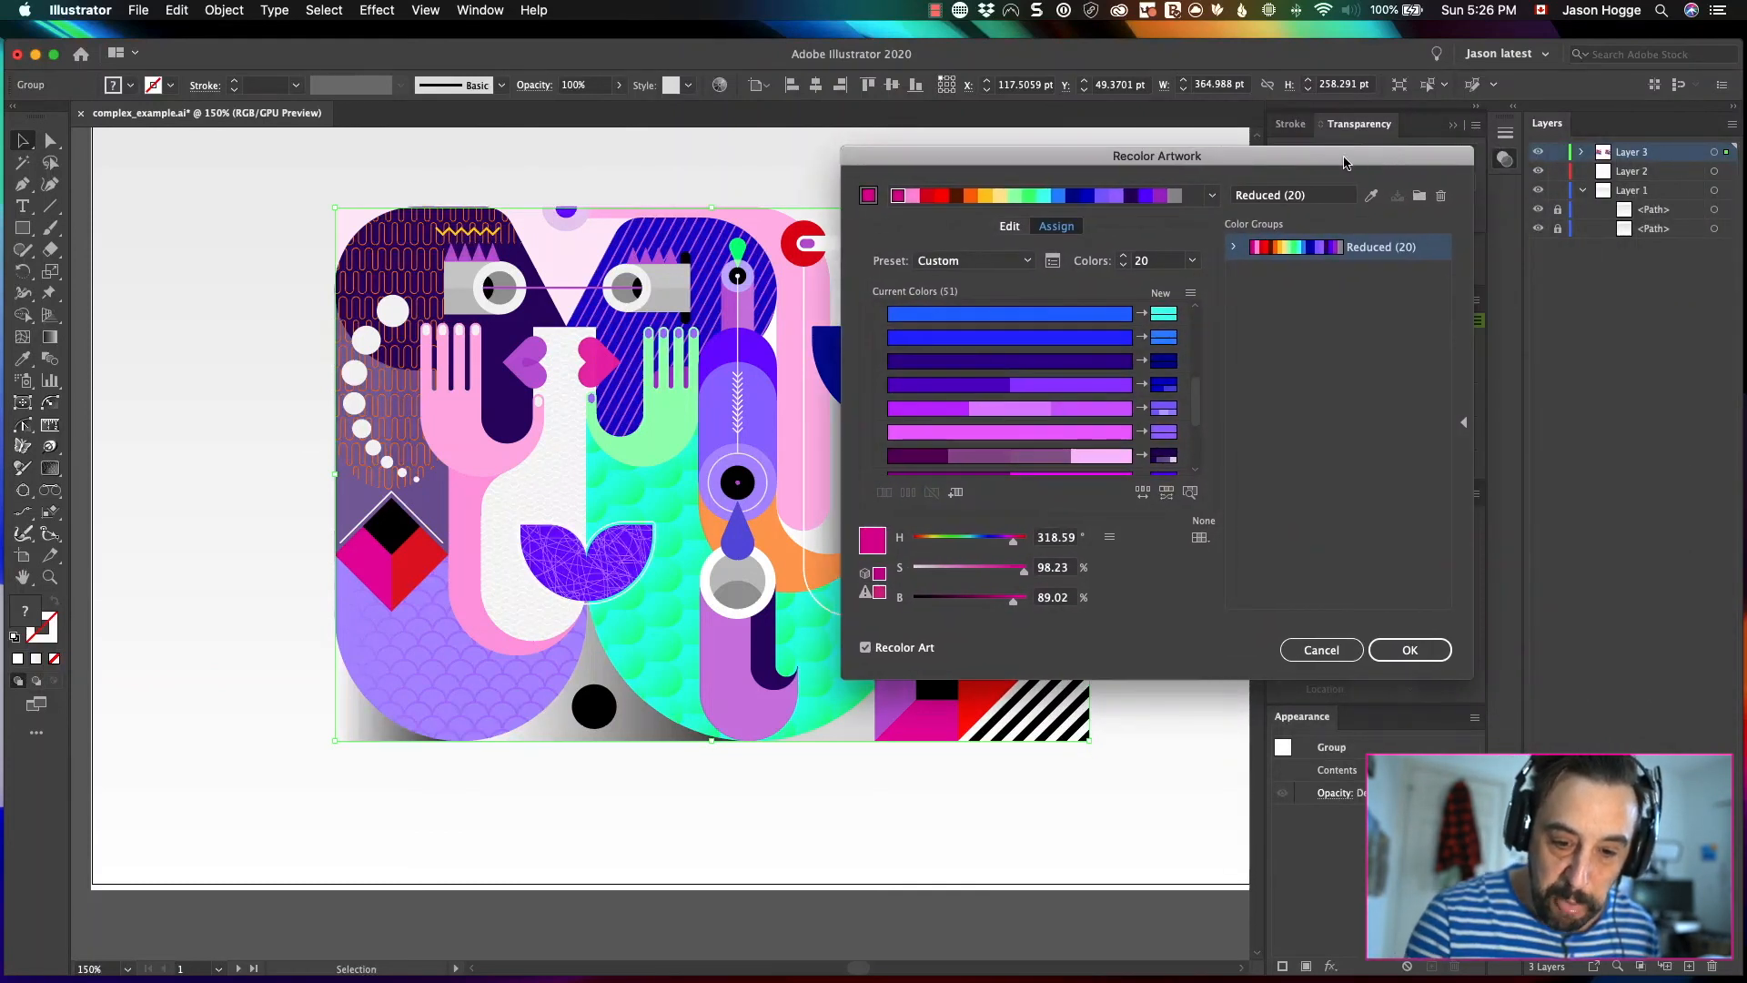
{"action": "left_click", "coordinate": [1010, 227]}
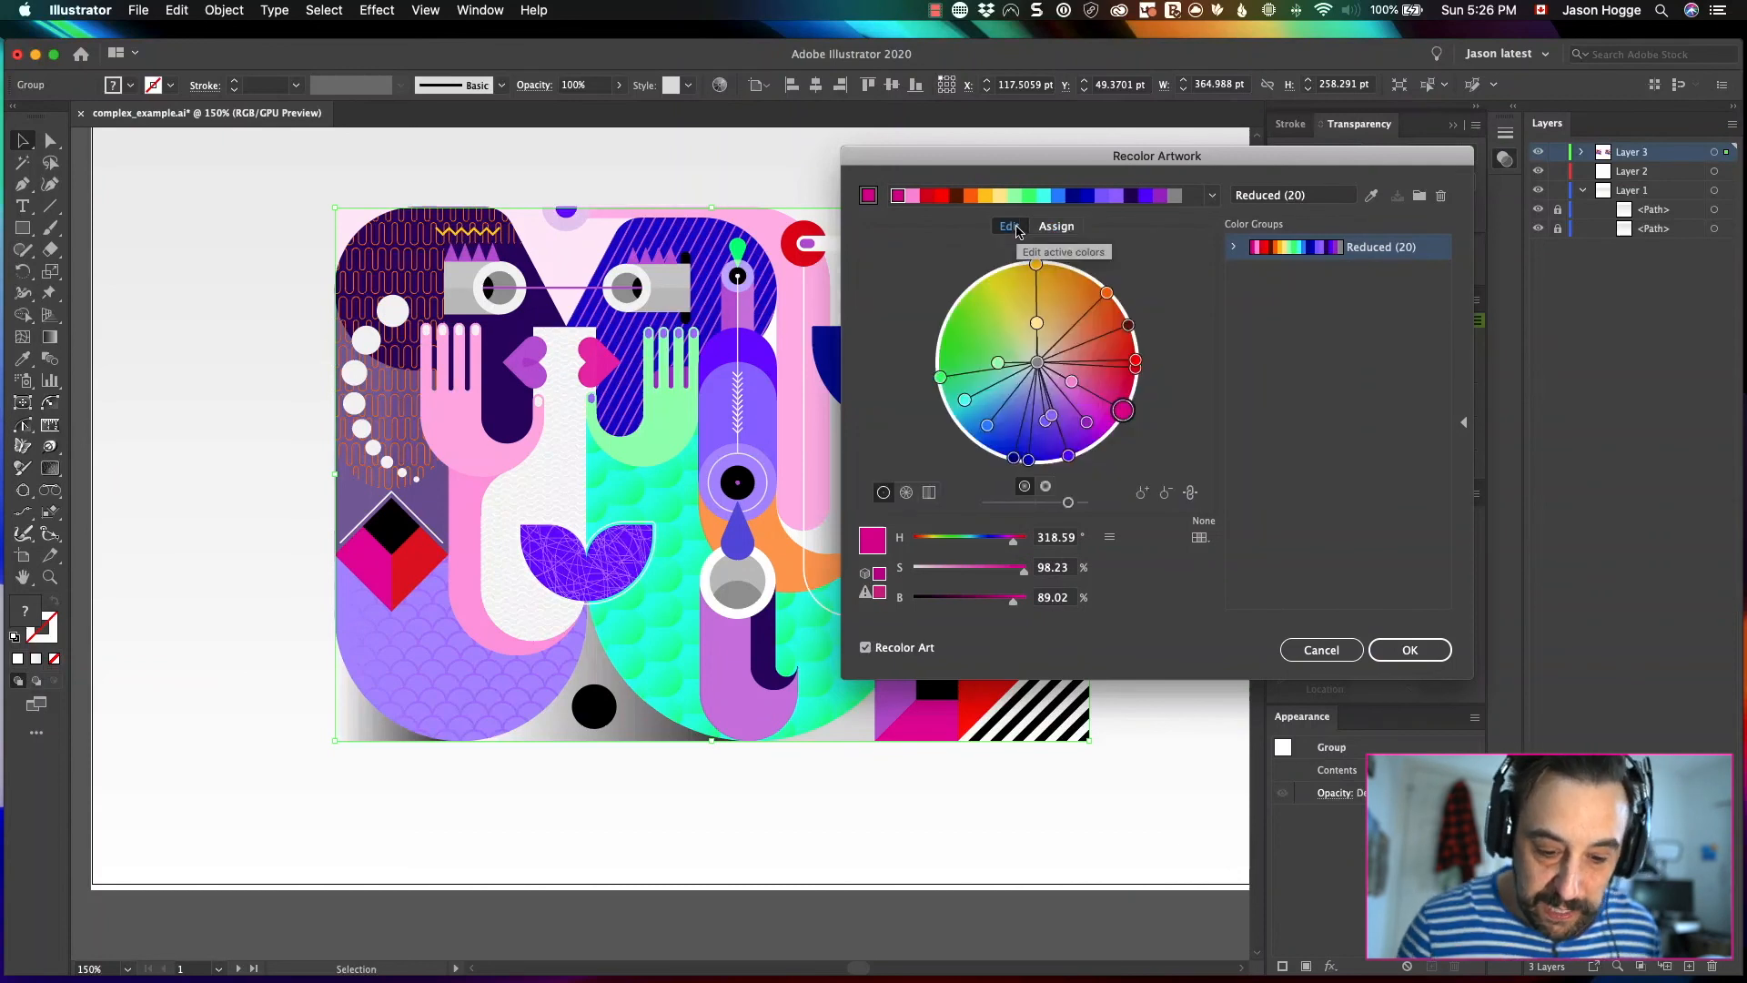
{"action": "left_click", "coordinate": [1066, 228]}
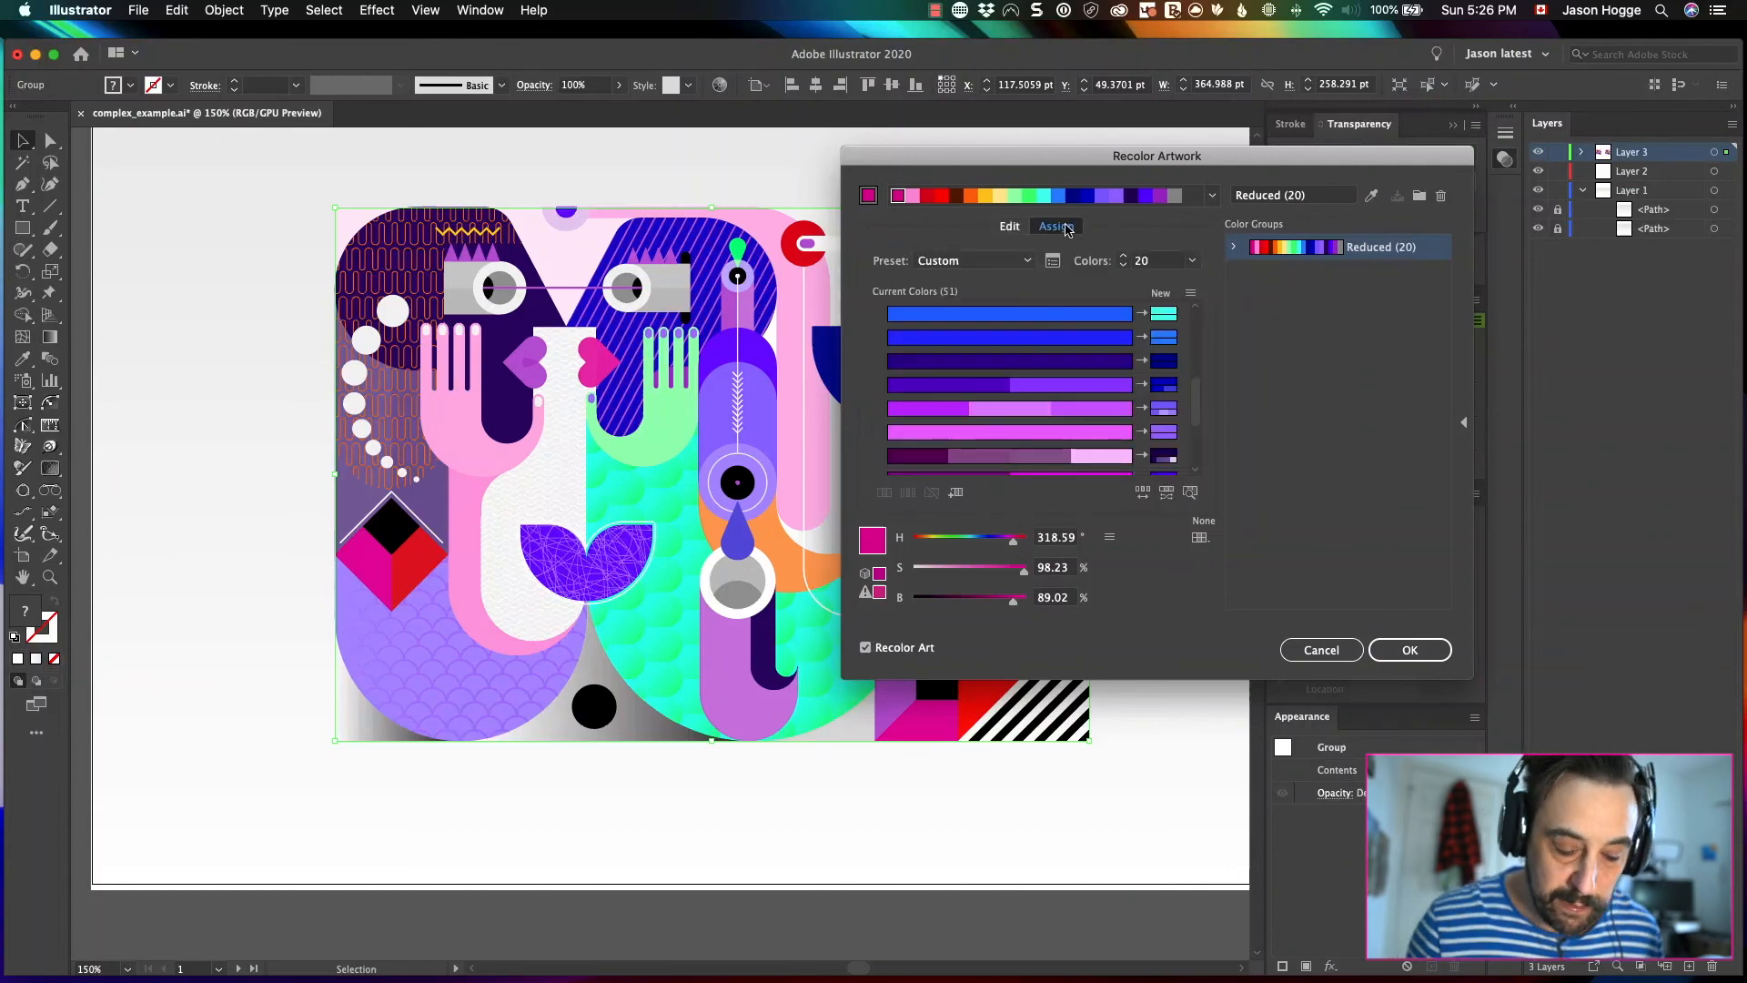